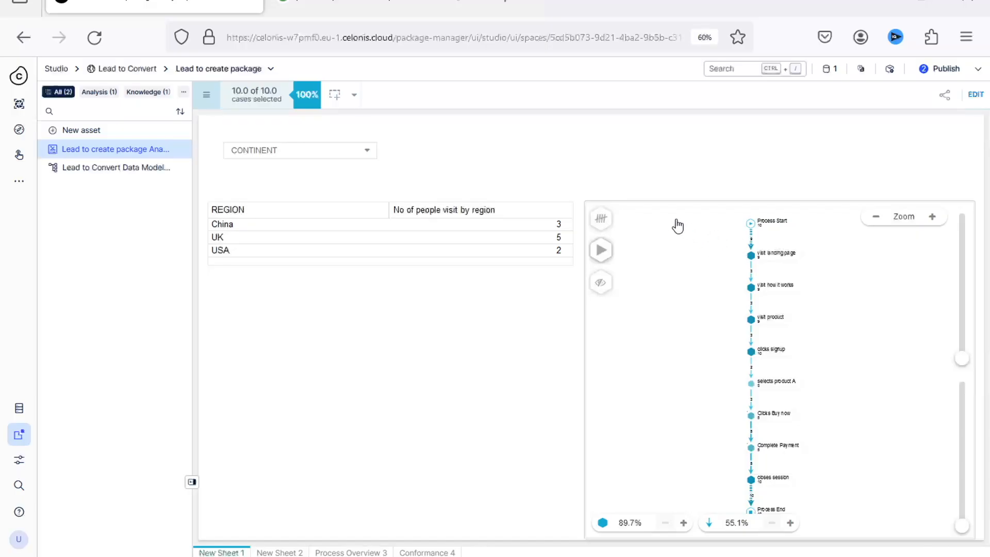
# Put the analysis in edit mode and enlarge the process explorer leftward and upward until it fills the sheet
pyautogui.click(974, 96)
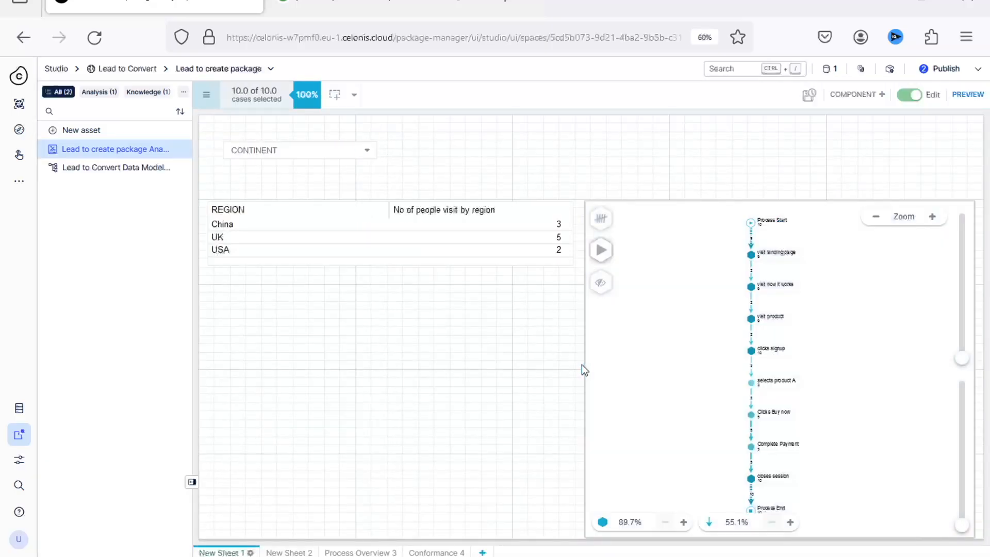
pyautogui.moveTo(583, 367); pyautogui.dragTo(204, 243)
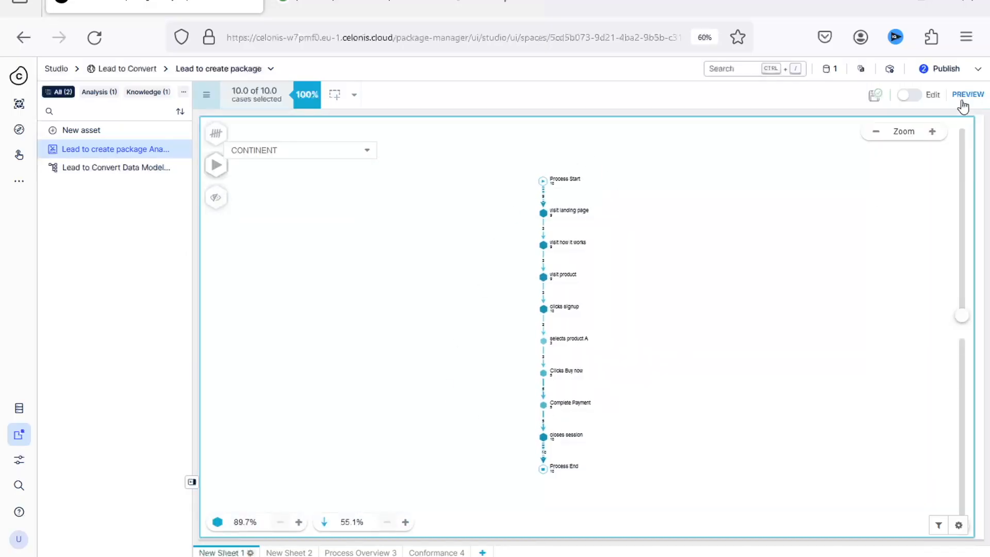
pyautogui.click(936, 132)
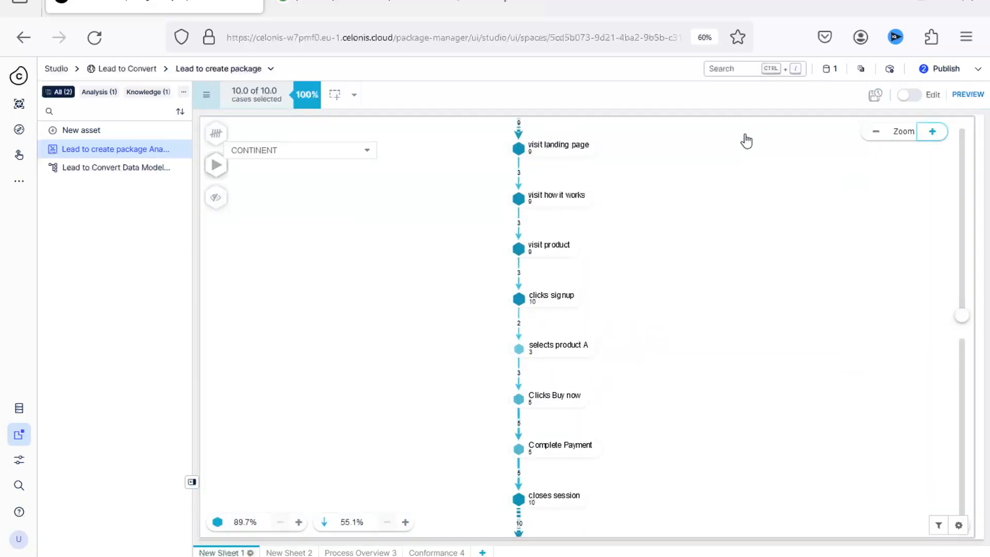
pyautogui.moveTo(688, 181); pyautogui.dragTo(705, 210)
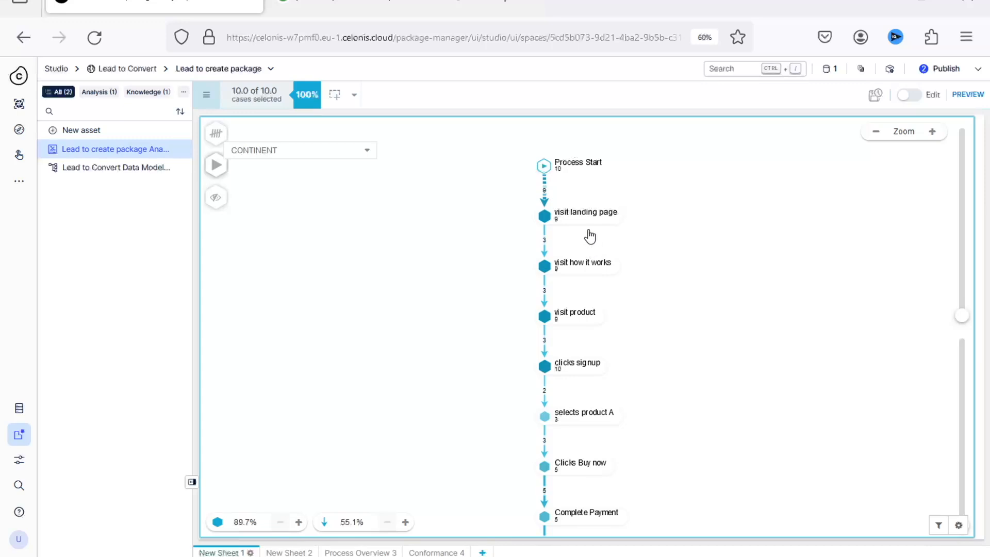
pyautogui.moveTo(636, 285); pyautogui.dragTo(641, 223)
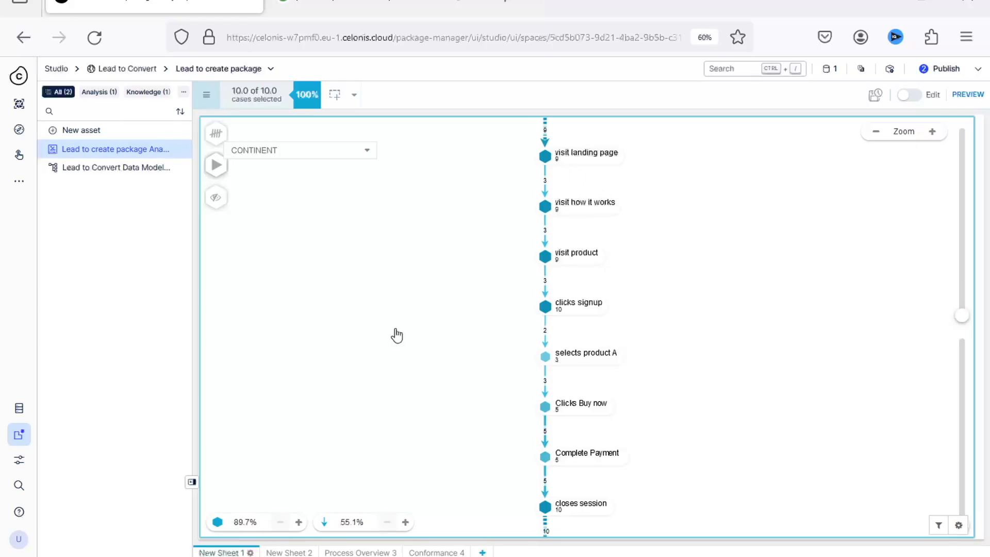
# Expand the process graph to cover 100% of the activities and 100% of the connections
pyautogui.click(298, 522)
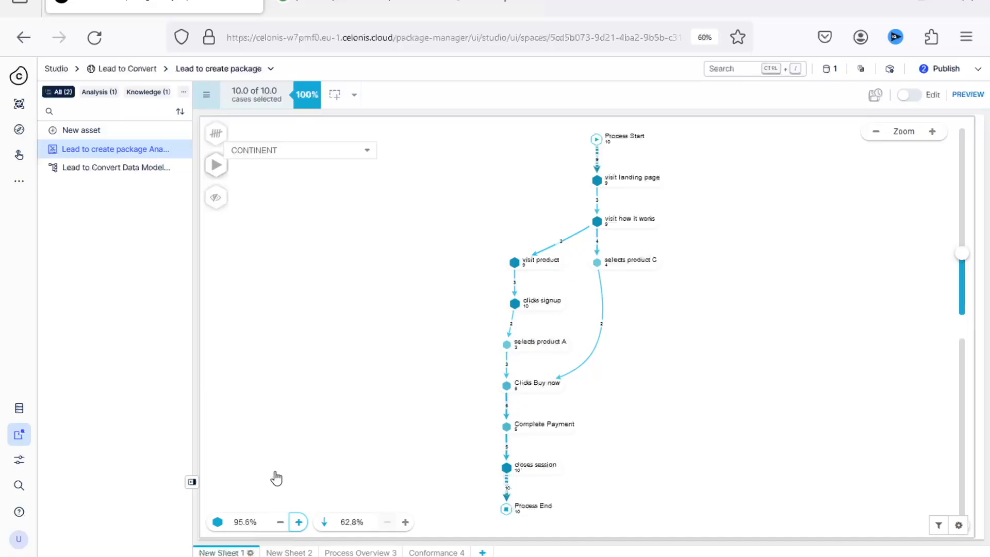
pyautogui.click(298, 523)
pyautogui.click(298, 523)
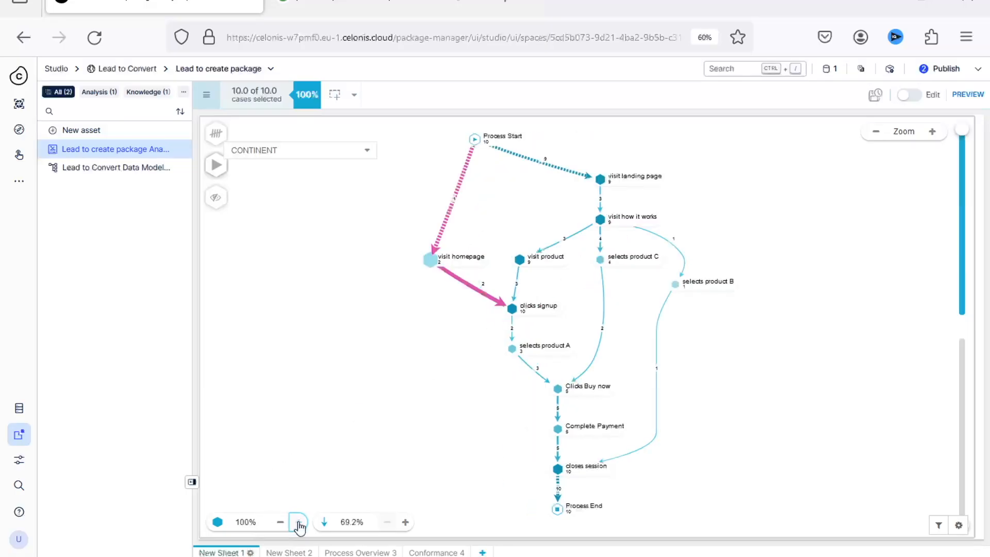
pyautogui.click(405, 522)
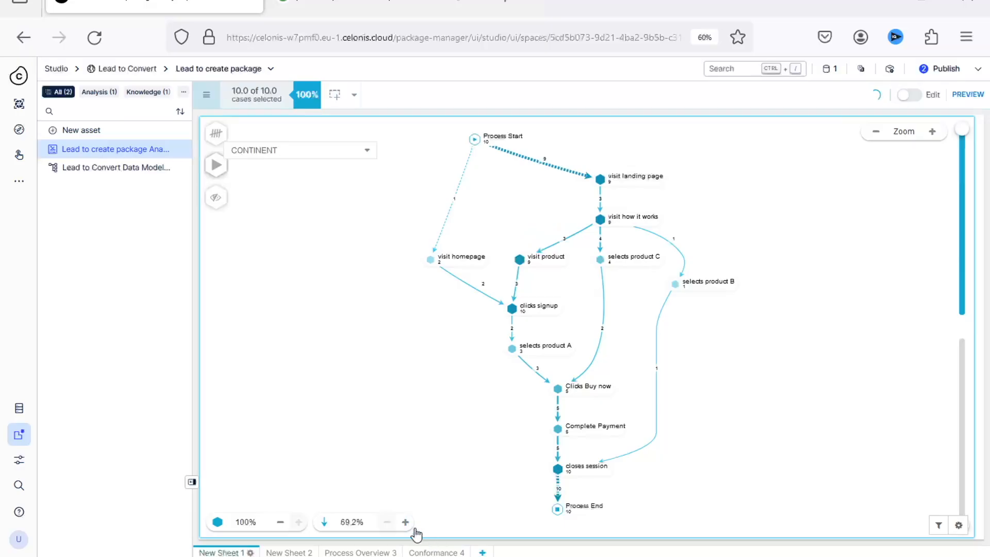
pyautogui.click(411, 525)
pyautogui.click(411, 526)
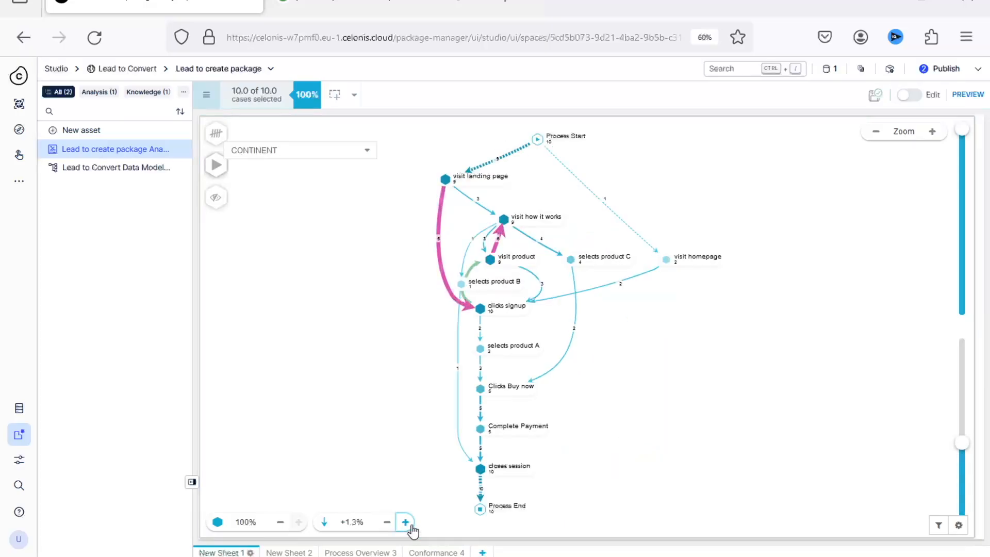
pyautogui.click(405, 522)
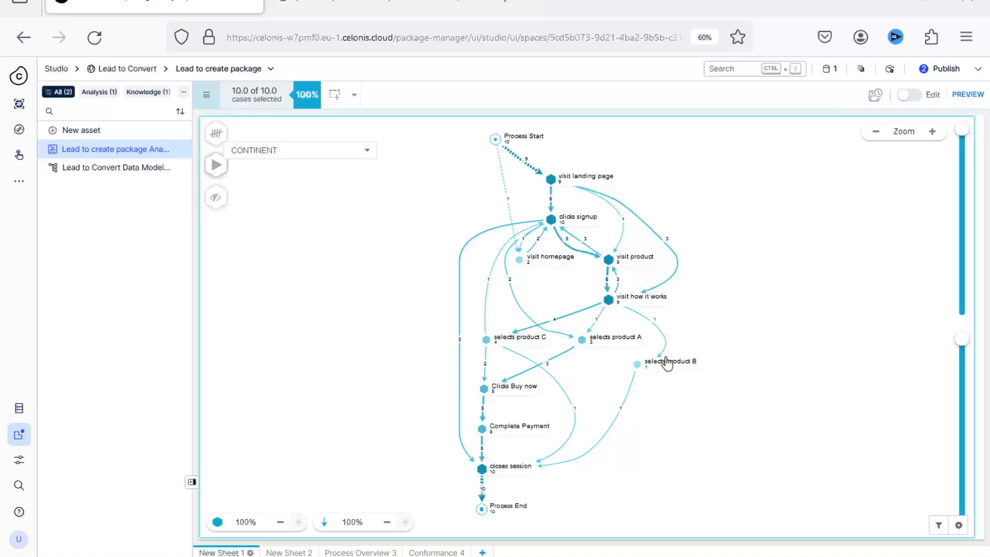
# Reduce the process graph's coverage to 89.7% of activities and 55.1% of connections
pyautogui.click(387, 522)
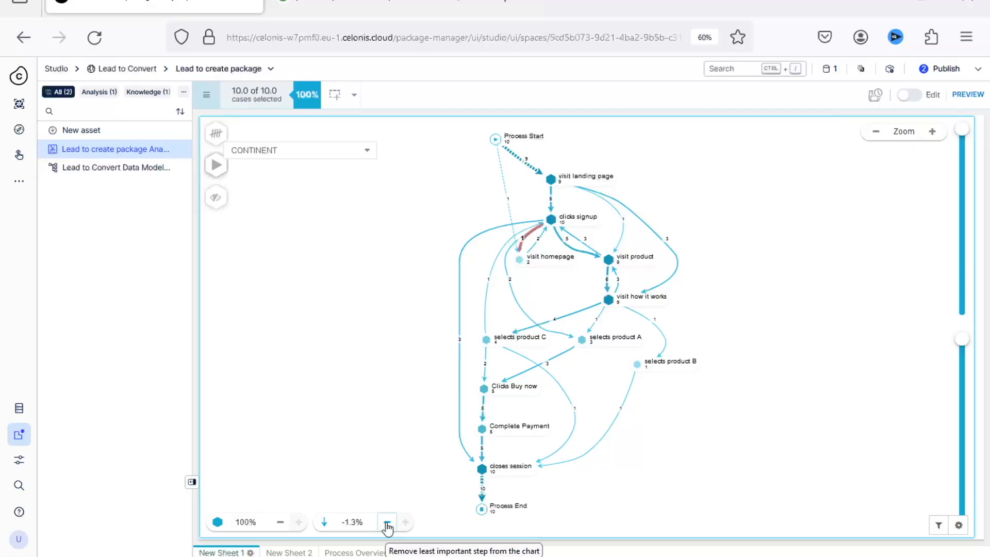
pyautogui.click(387, 522)
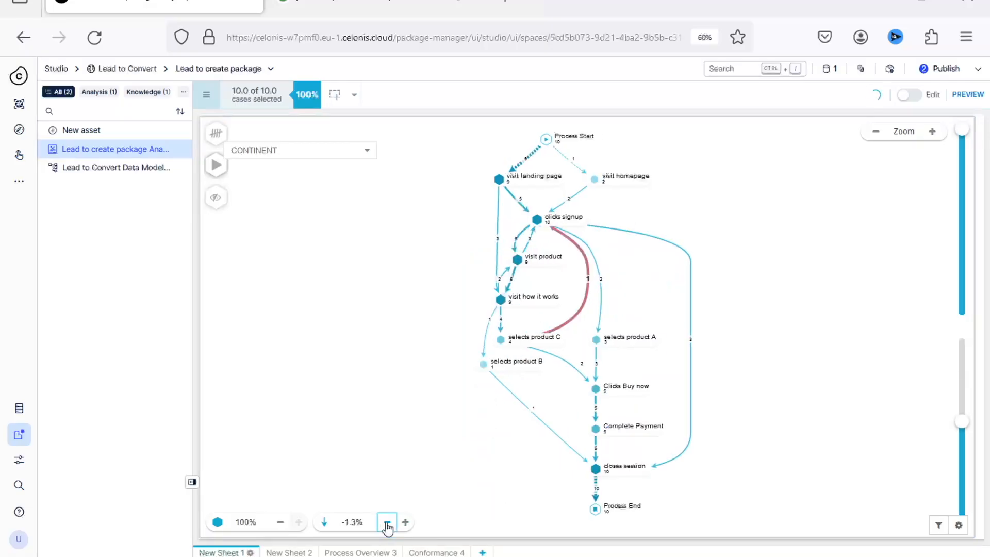
pyautogui.click(280, 522)
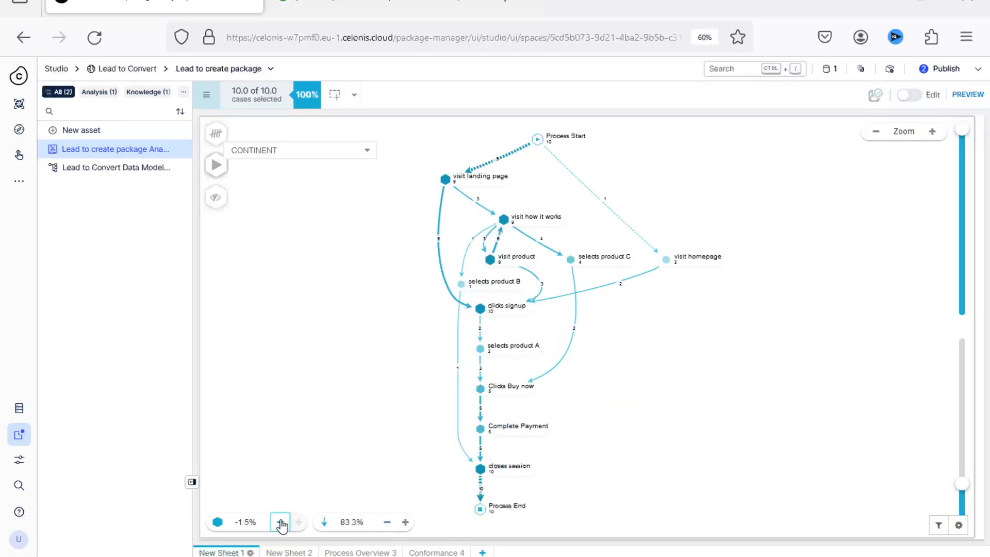
pyautogui.click(281, 523)
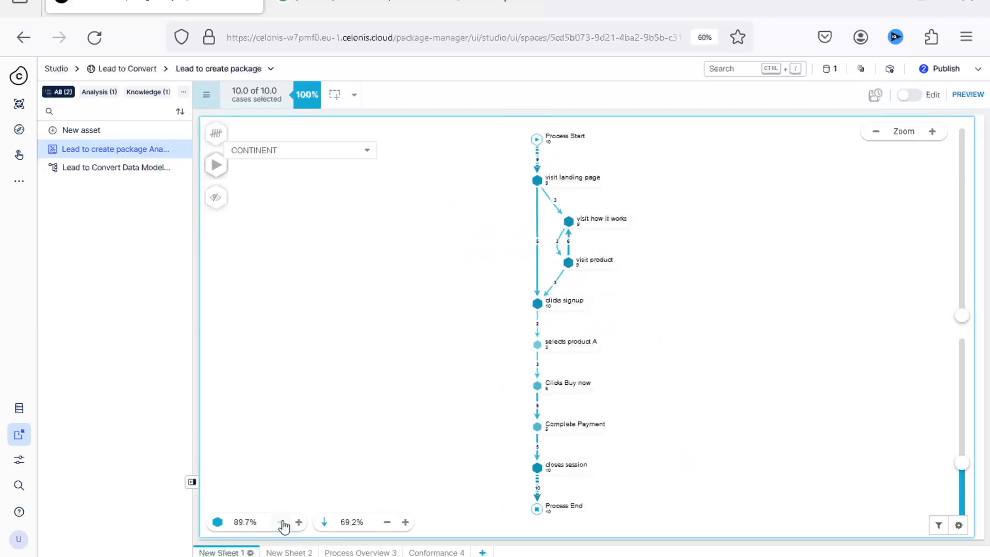
pyautogui.click(387, 522)
# Examine the case frequencies of the activities and connections along the path from Process Start to Process End
pyautogui.click(932, 131)
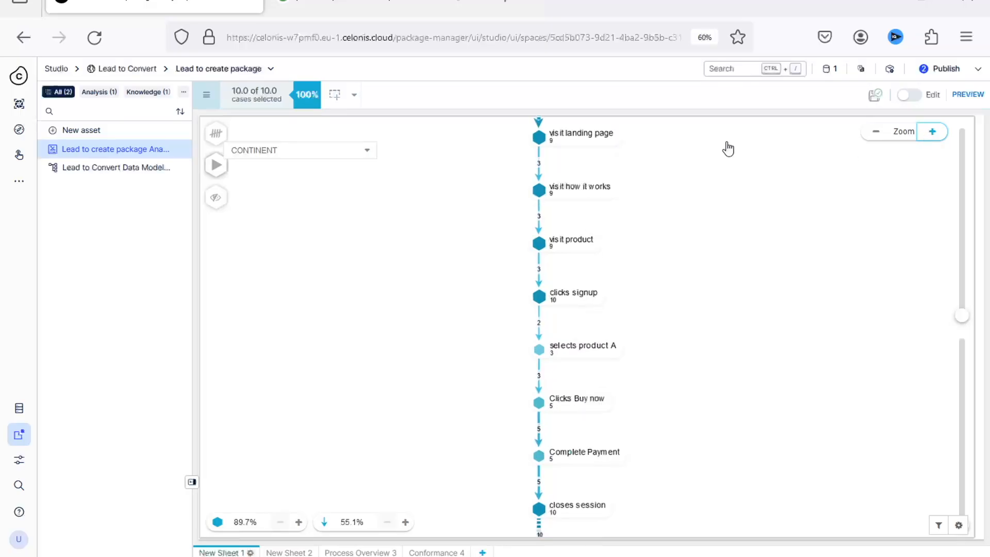
pyautogui.moveTo(680, 145); pyautogui.dragTo(651, 221)
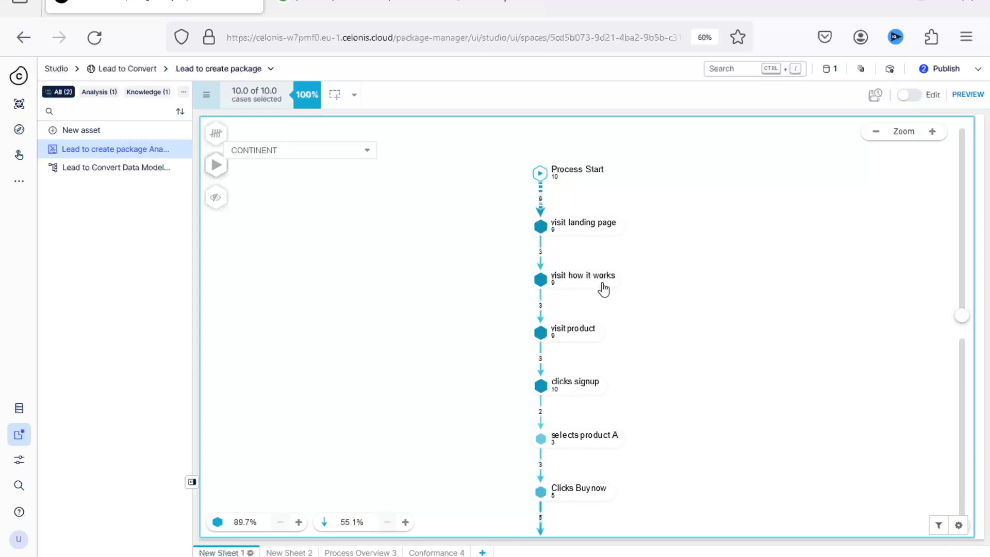
pyautogui.scroll(-2, 610, 267)
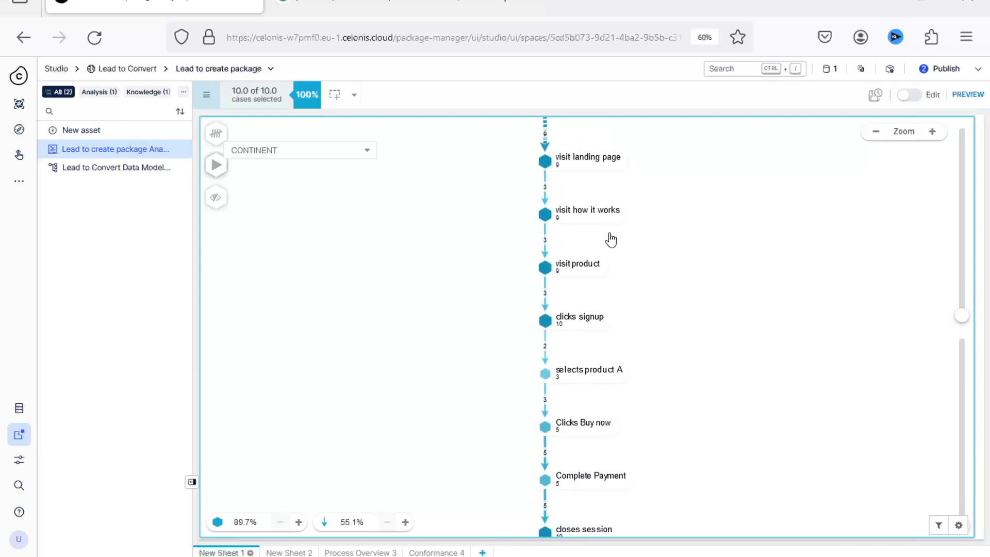
pyautogui.scroll(-1, 598, 271)
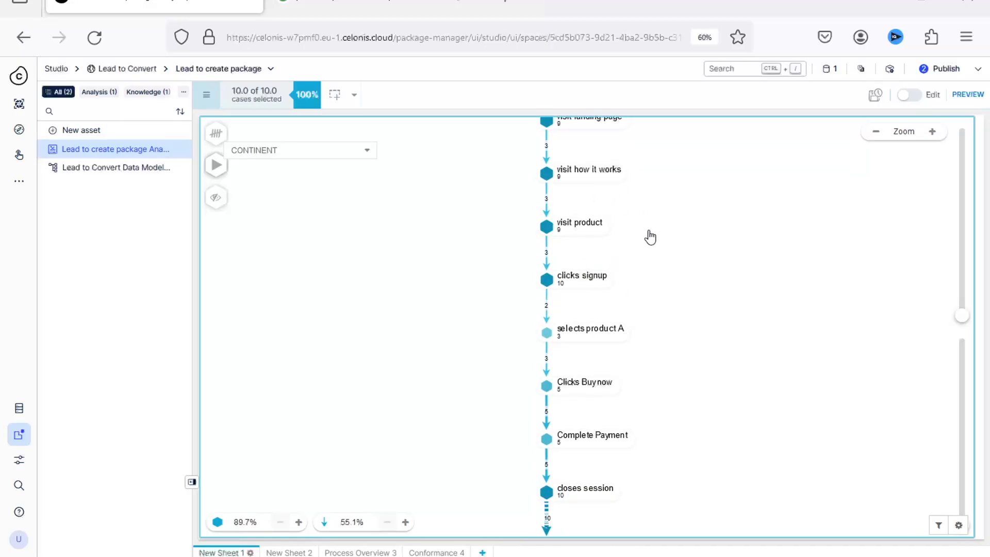
pyautogui.moveTo(616, 234); pyautogui.dragTo(603, 247)
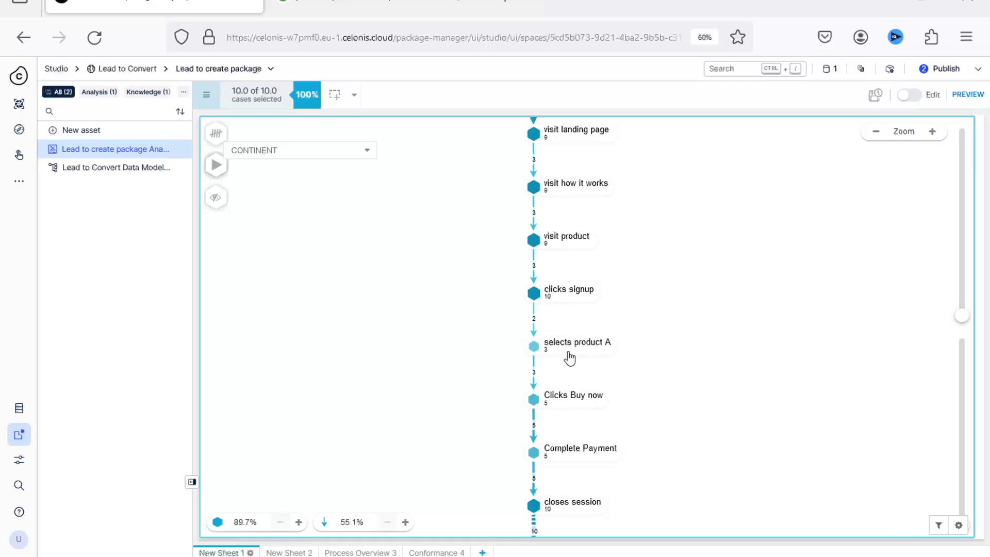
pyautogui.scroll(-1, 582, 355)
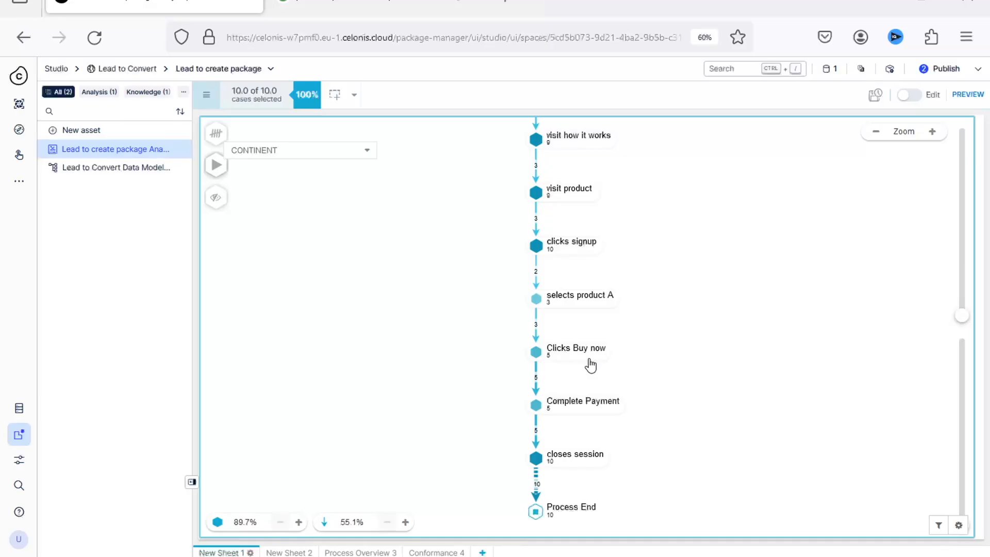
pyautogui.scroll(1, 610, 207)
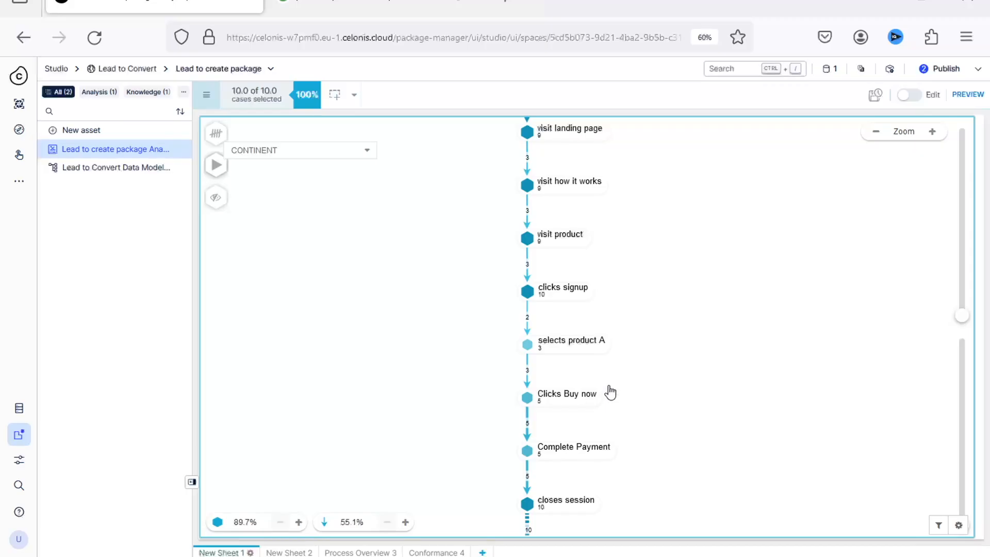
pyautogui.scroll(-2, 597, 429)
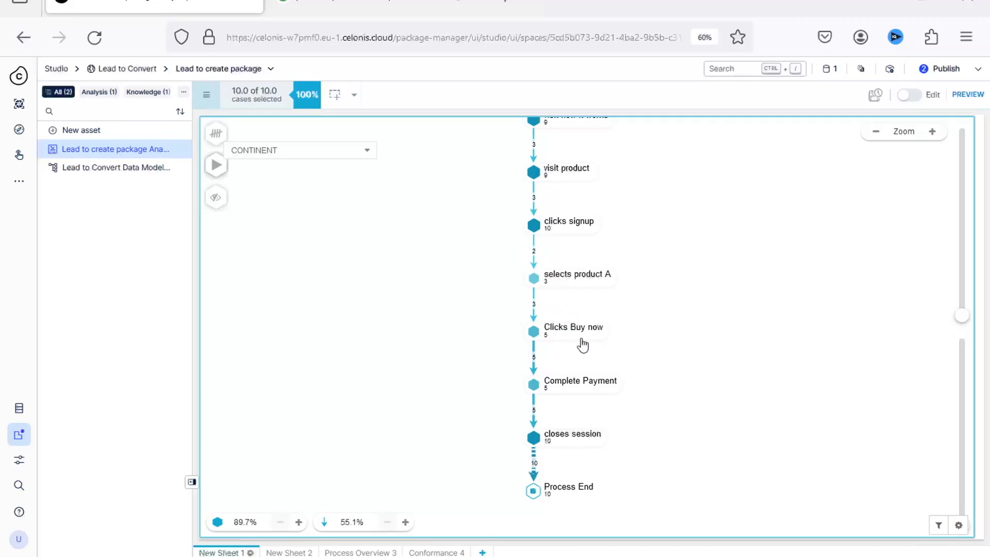
pyautogui.scroll(3, 621, 278)
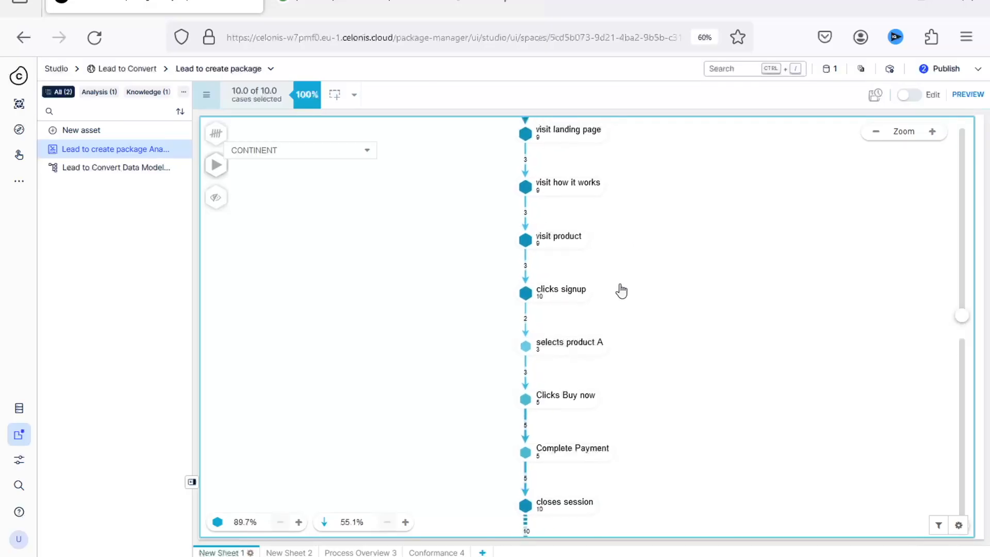
pyautogui.moveTo(623, 299); pyautogui.dragTo(624, 300)
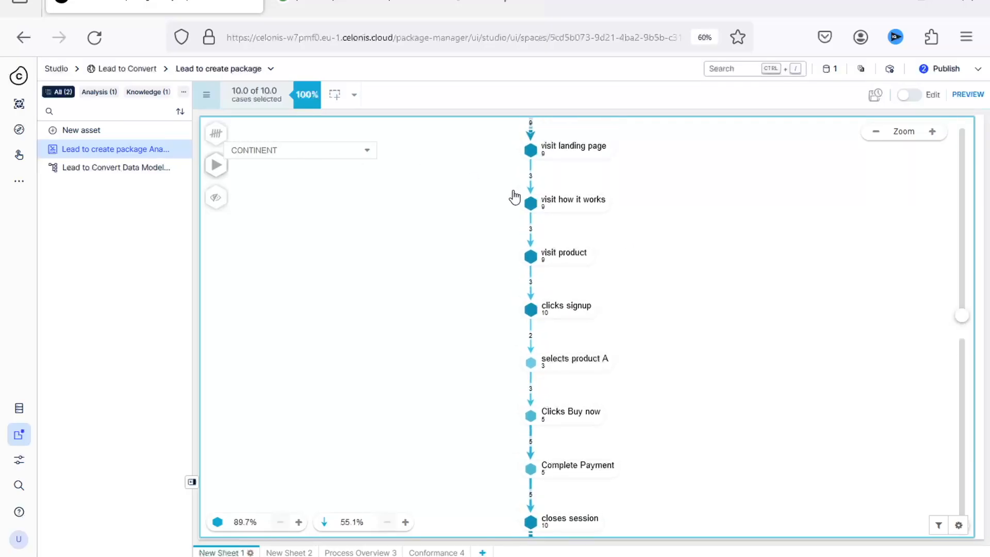
pyautogui.moveTo(592, 177); pyautogui.dragTo(585, 189)
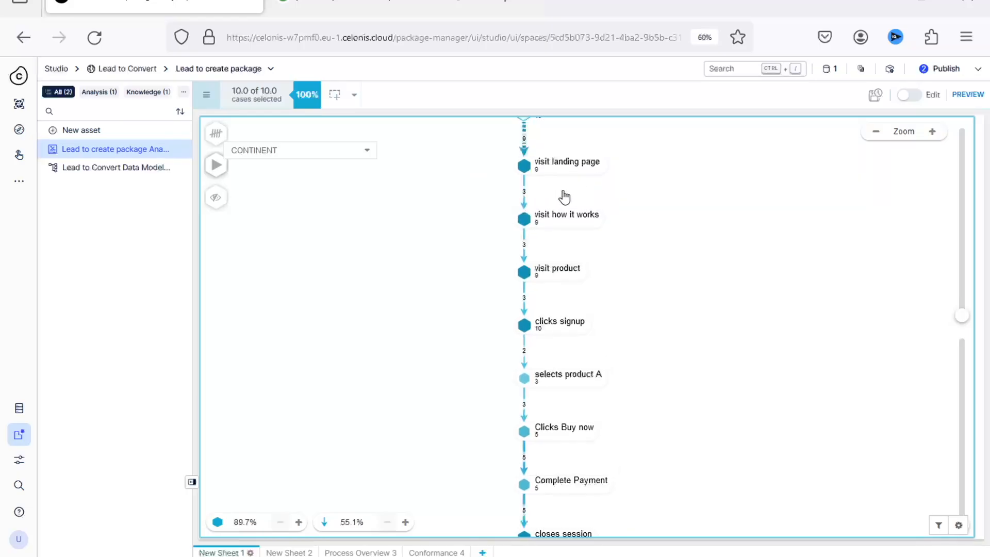
# Display Throughput Time (AVG) on the process graph's connections, with minutes as the unit
pyautogui.click(218, 136)
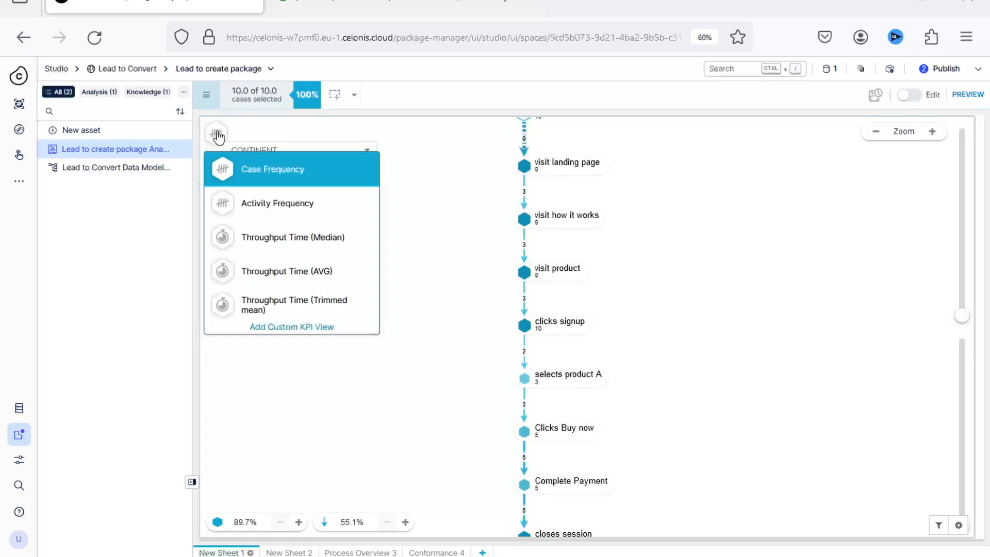
pyautogui.click(323, 279)
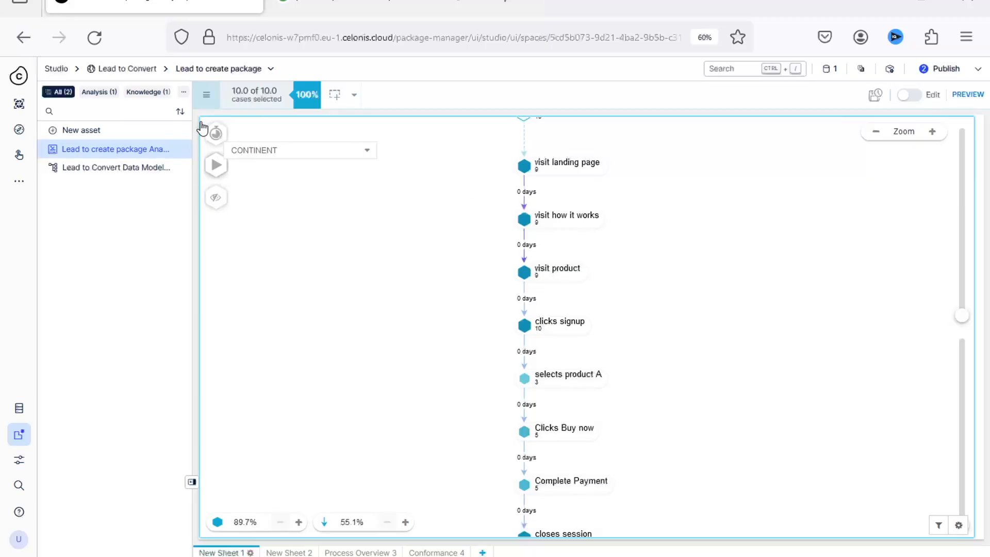
pyautogui.click(217, 133)
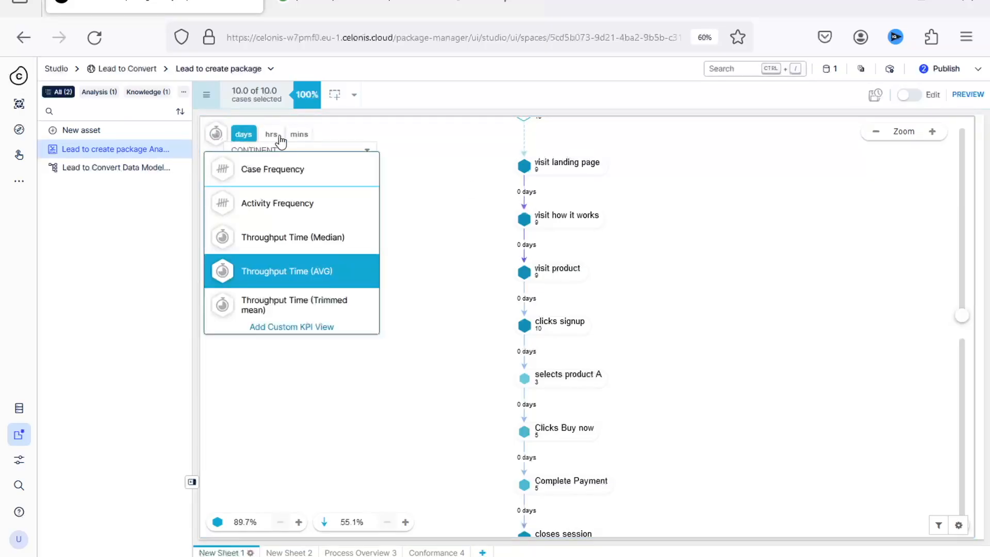
pyautogui.click(299, 135)
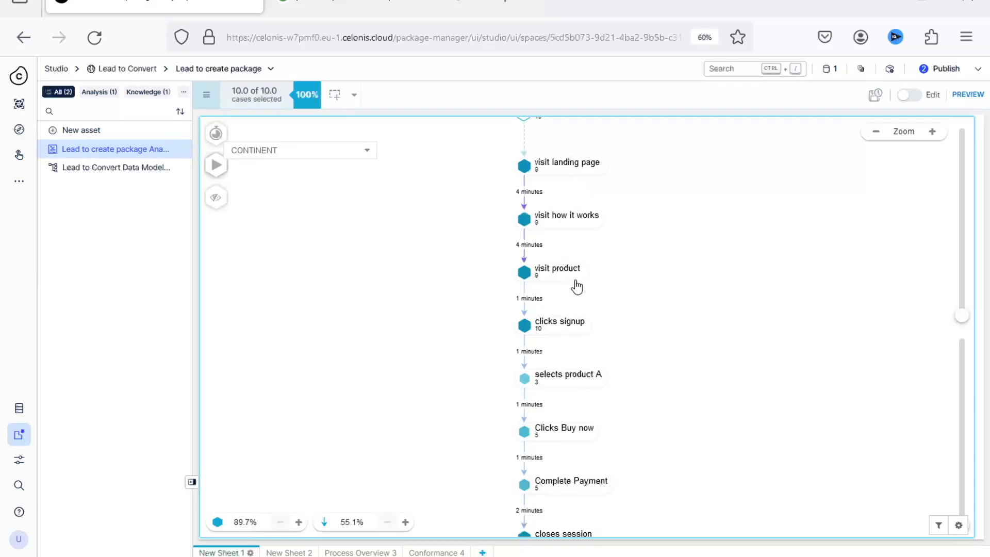
# Examine the average throughput times between consecutive activities from the landing page visit to the session's close
pyautogui.scroll(-3, 586, 301)
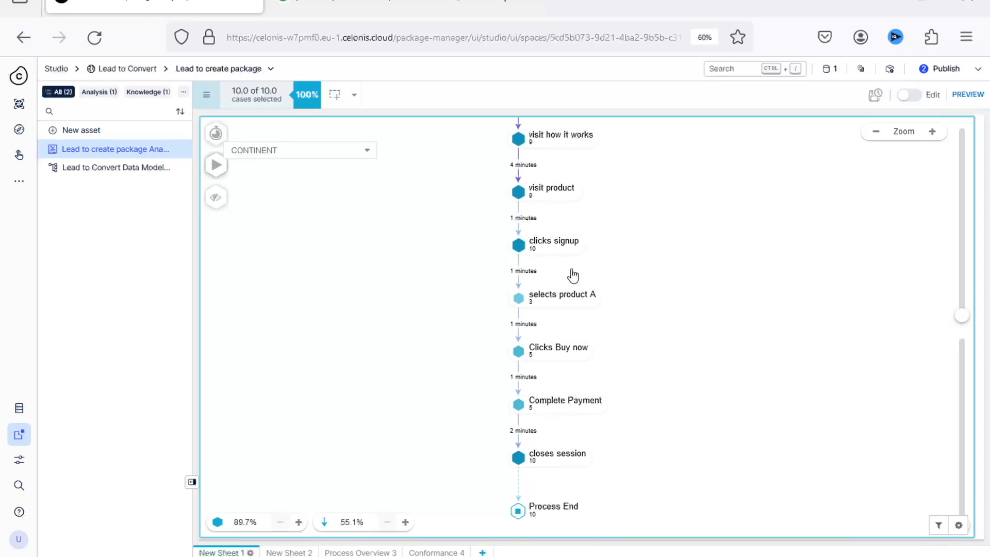
pyautogui.scroll(-2, 574, 258)
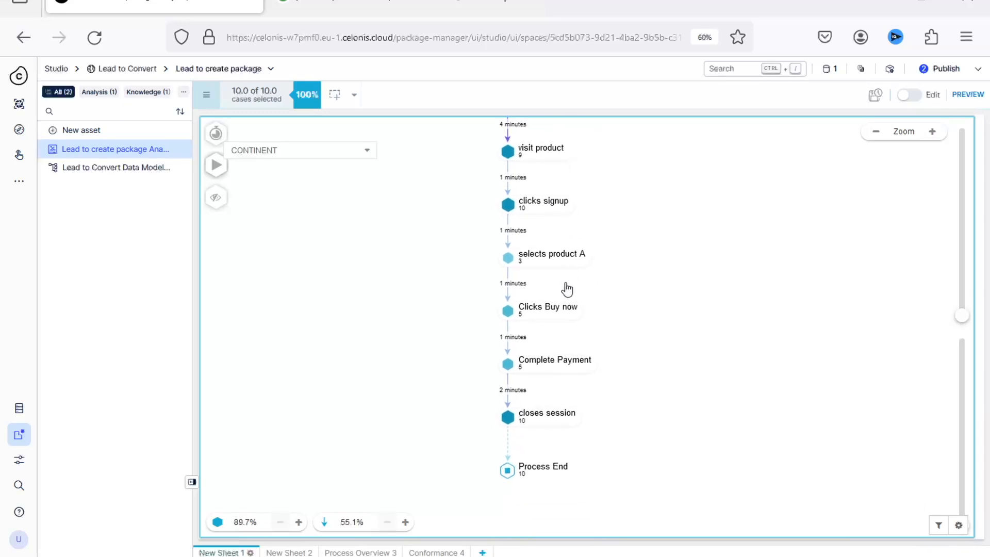
pyautogui.scroll(-1, 568, 274)
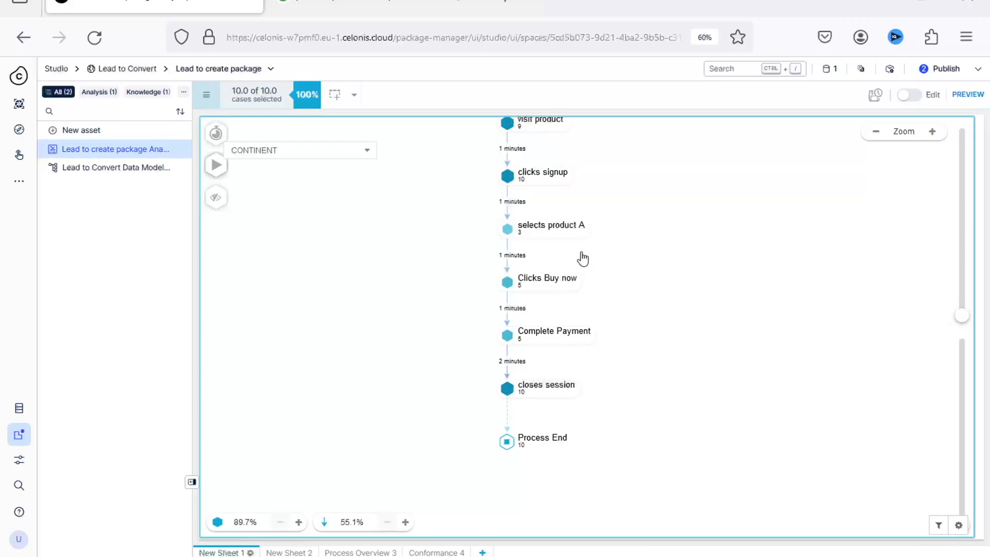
pyautogui.scroll(3, 599, 227)
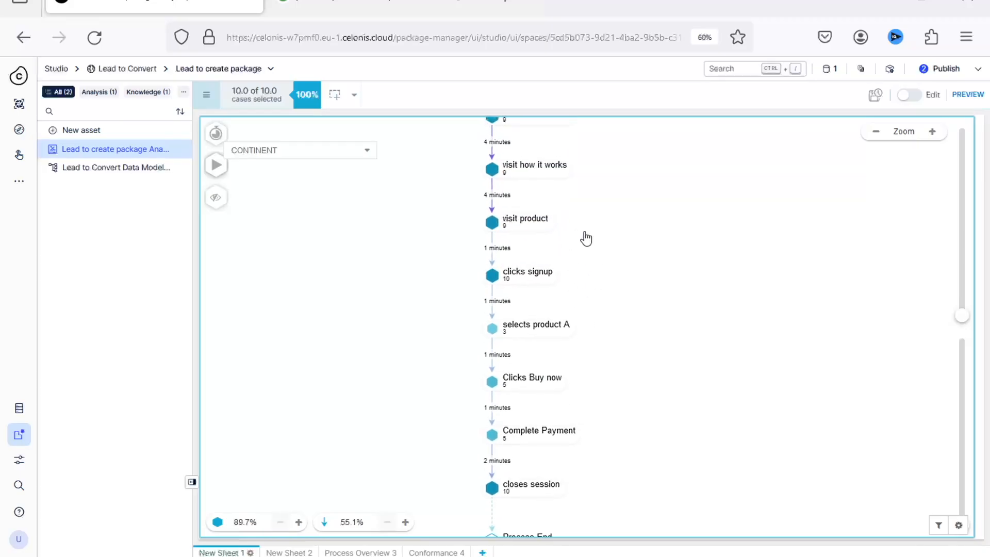
pyautogui.scroll(1, 585, 276)
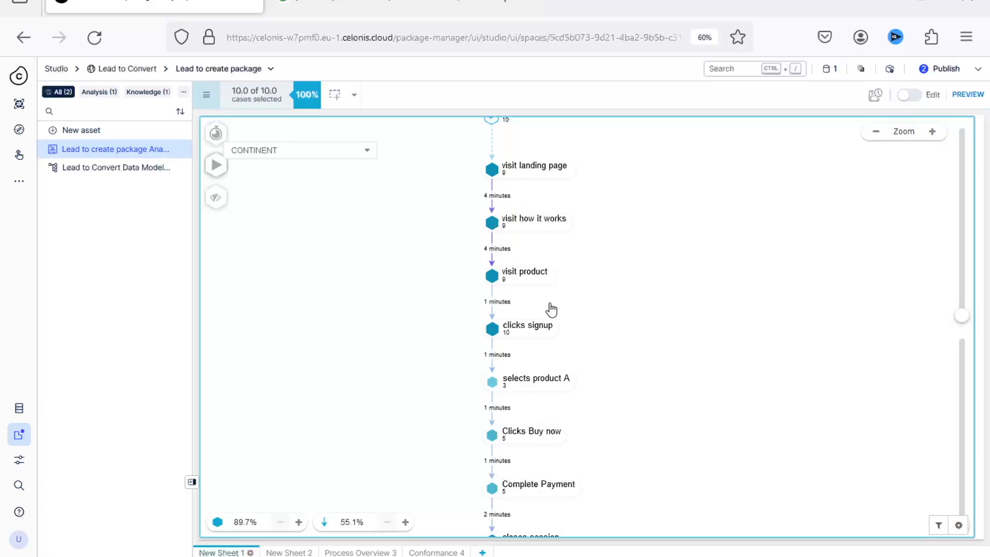
pyautogui.scroll(-2, 552, 294)
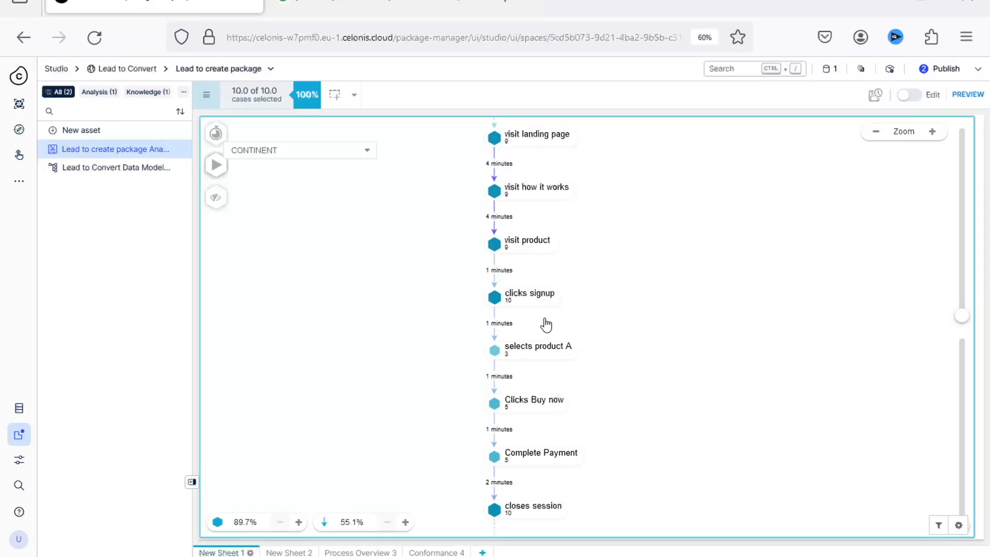
# Increase the graph's activity coverage to 95.6% and examine the branch through selects product C
pyautogui.click(300, 522)
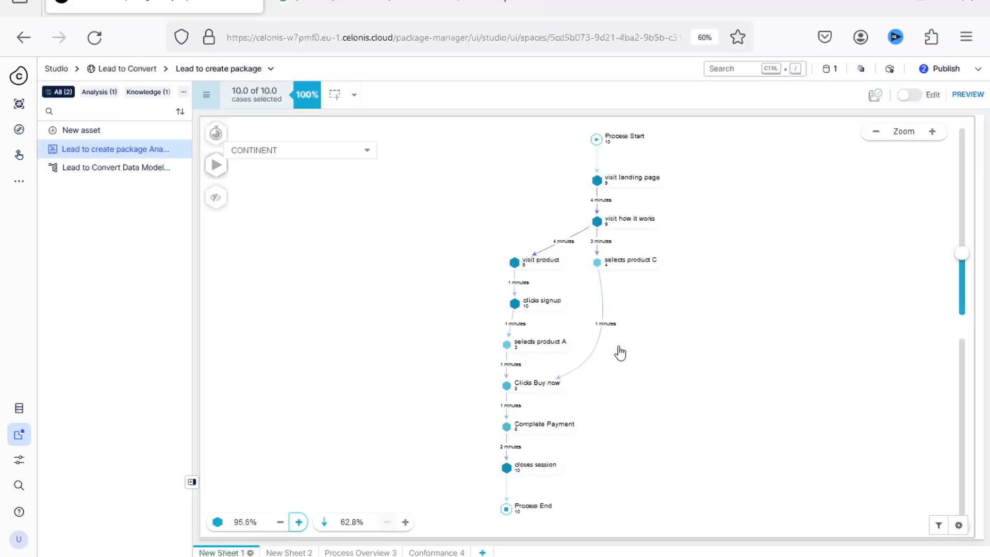
pyautogui.moveTo(619, 344); pyautogui.dragTo(618, 314)
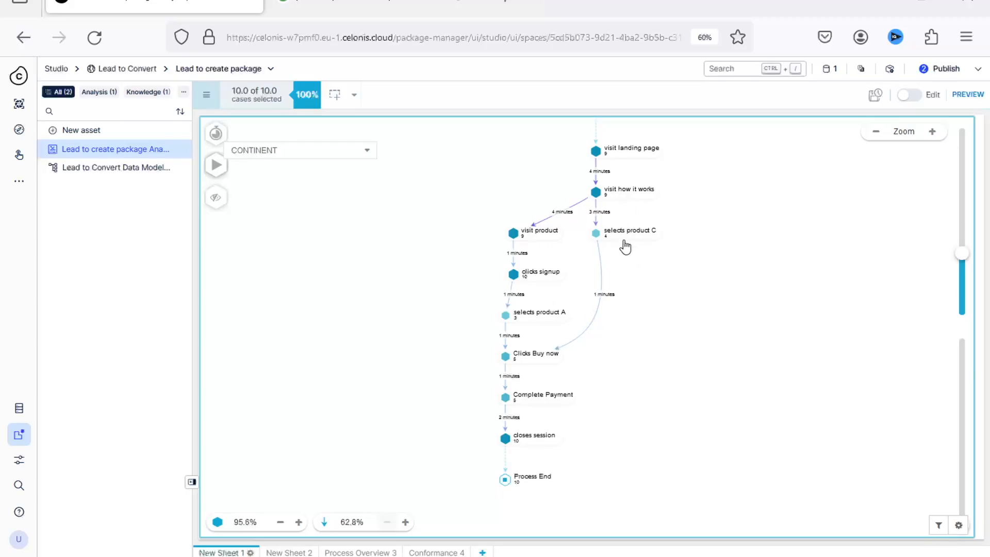
pyautogui.scroll(1, 620, 323)
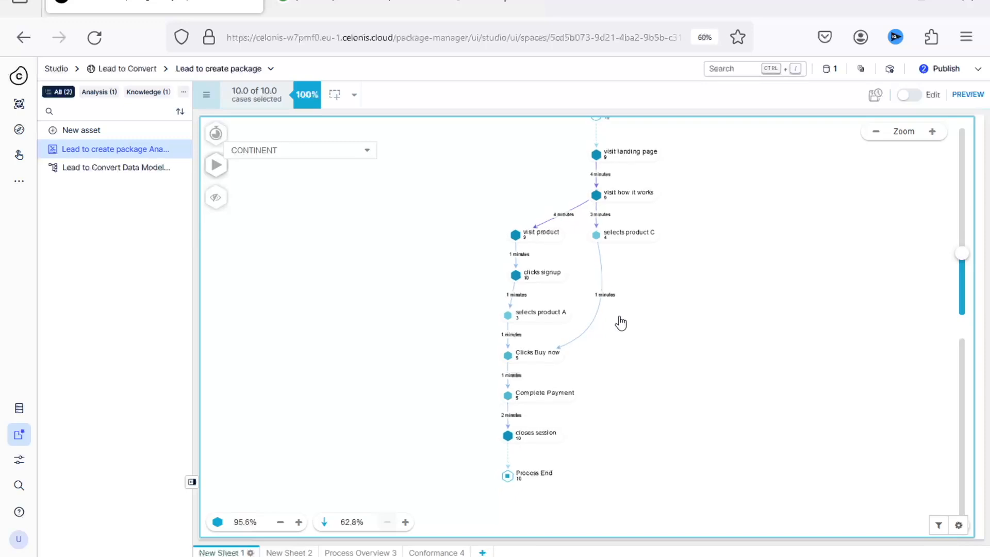
pyautogui.scroll(2, 620, 324)
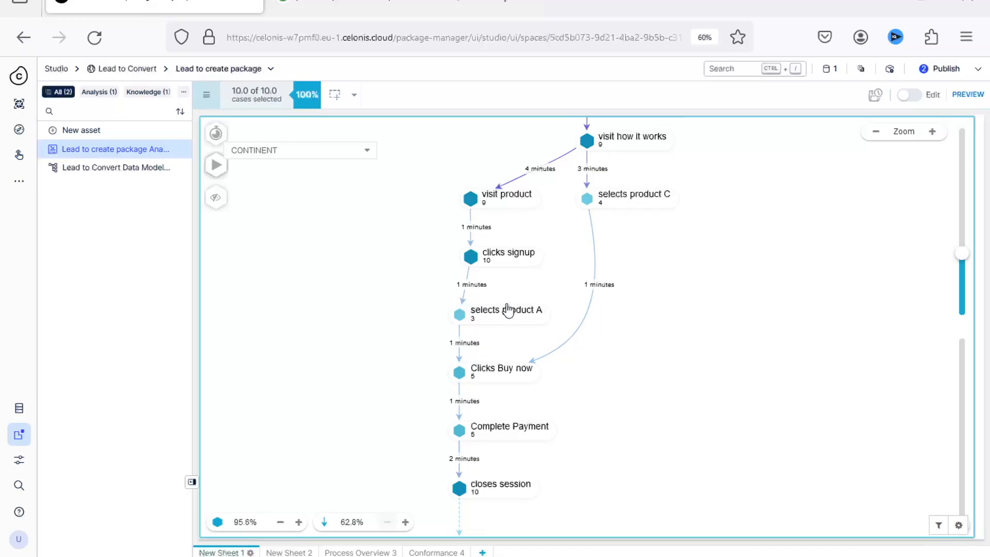
# Filter the graph to cases with Complete Payment, examine their path and throughput times, and remove the filter
pyautogui.click(523, 436)
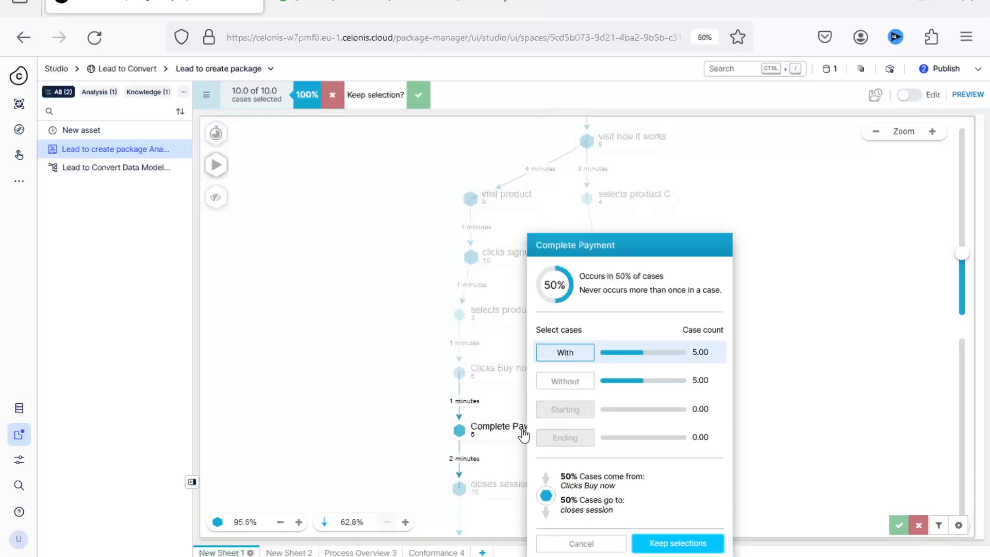
pyautogui.click(550, 356)
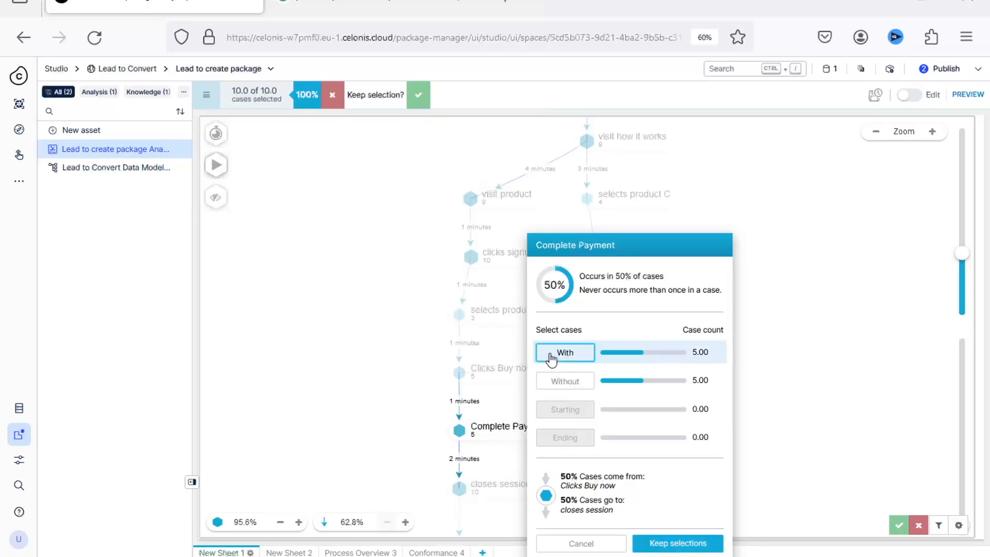
pyautogui.click(663, 543)
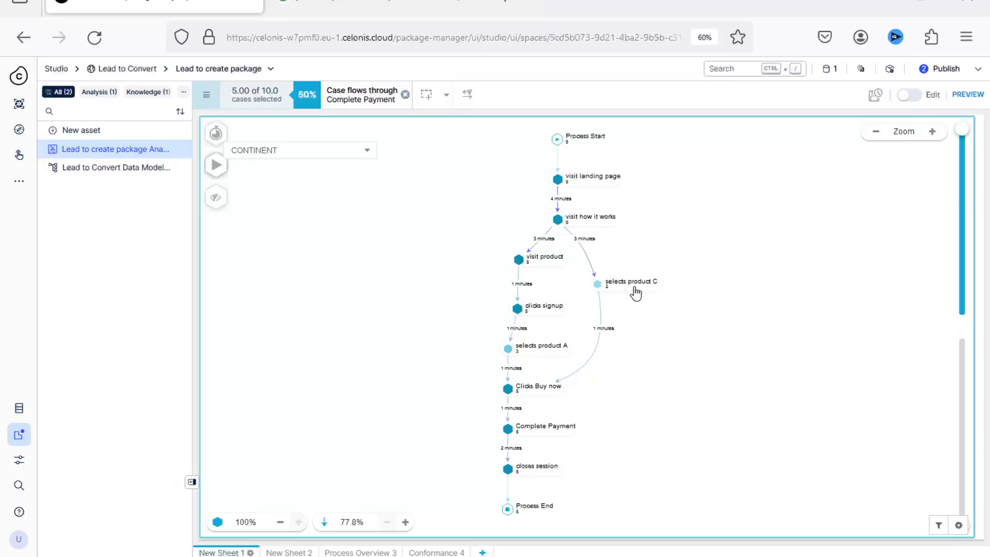
pyautogui.click(404, 95)
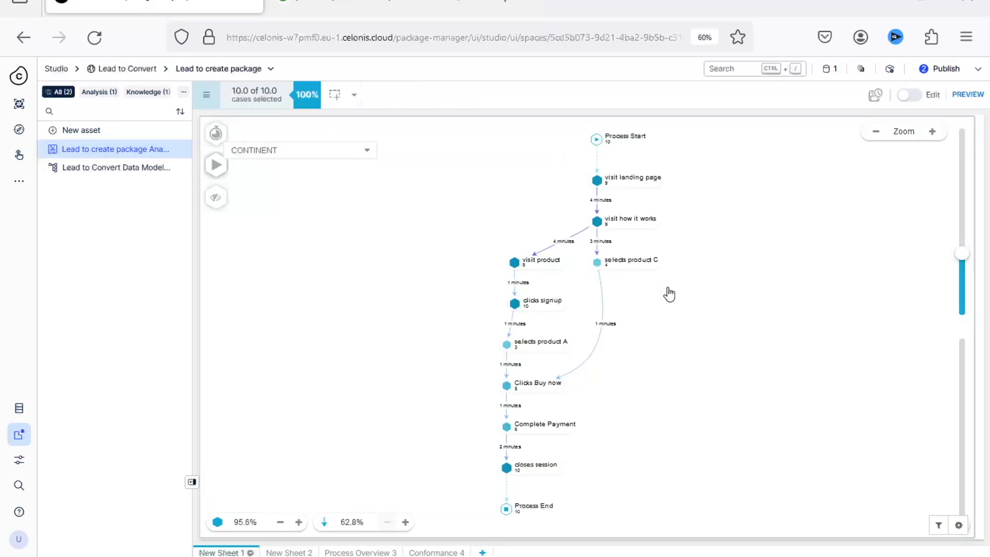
# Filter the cases to those that flow through selects product C but do not flow through Complete Payment
pyautogui.click(638, 267)
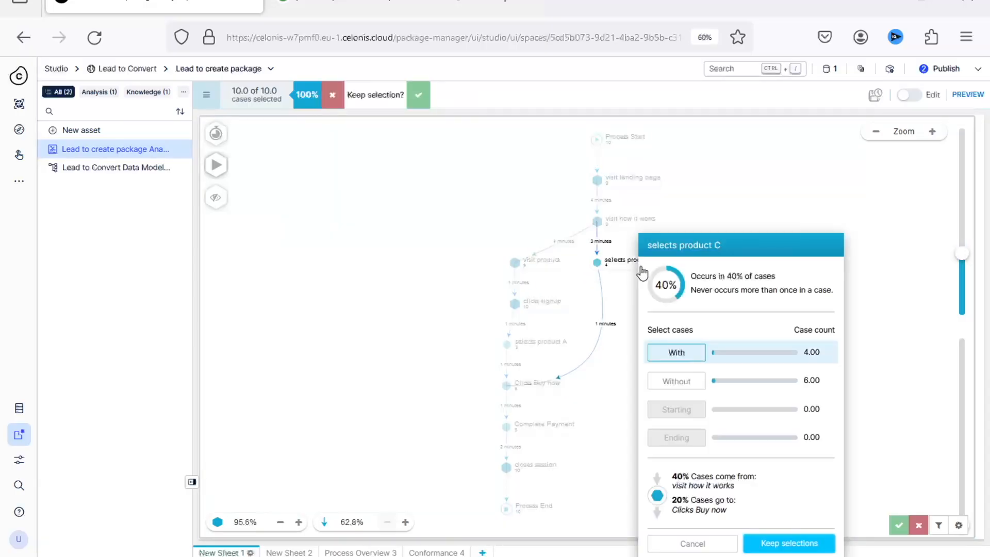
pyautogui.click(677, 354)
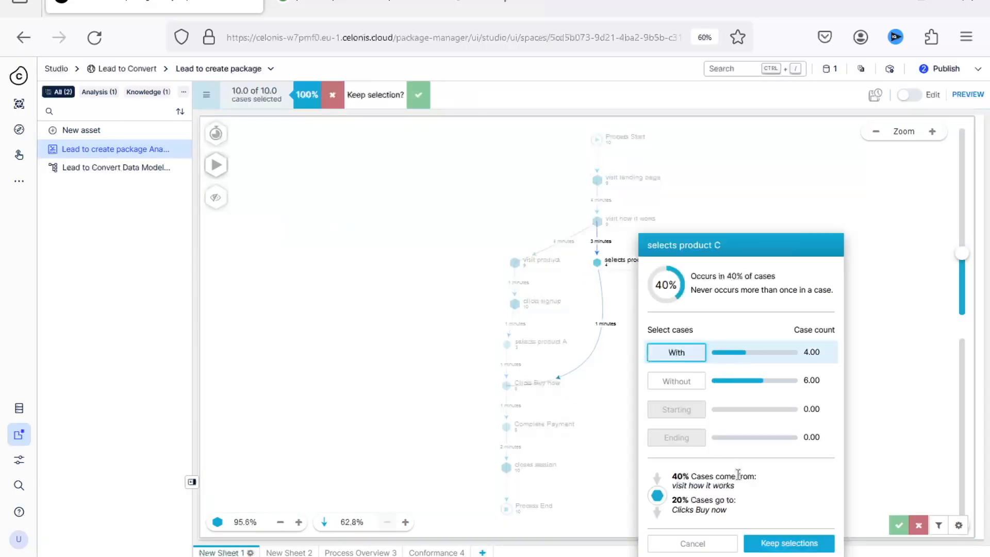
pyautogui.click(756, 542)
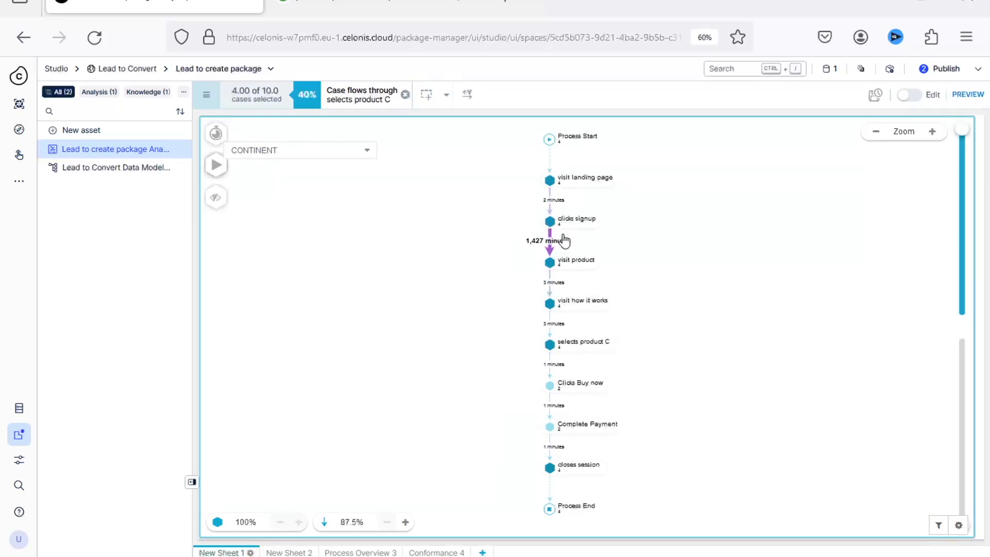
pyautogui.click(599, 429)
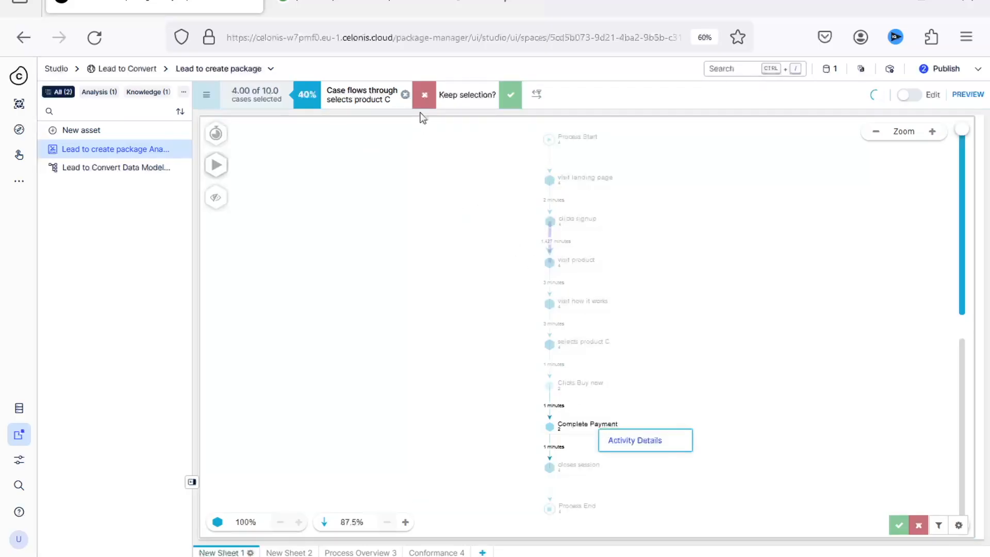
pyautogui.click(424, 95)
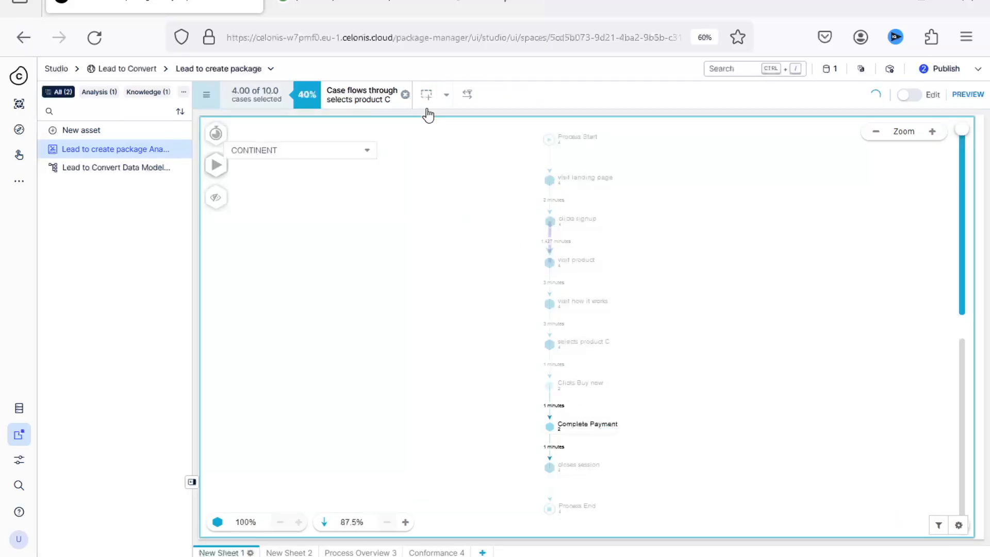
pyautogui.click(597, 430)
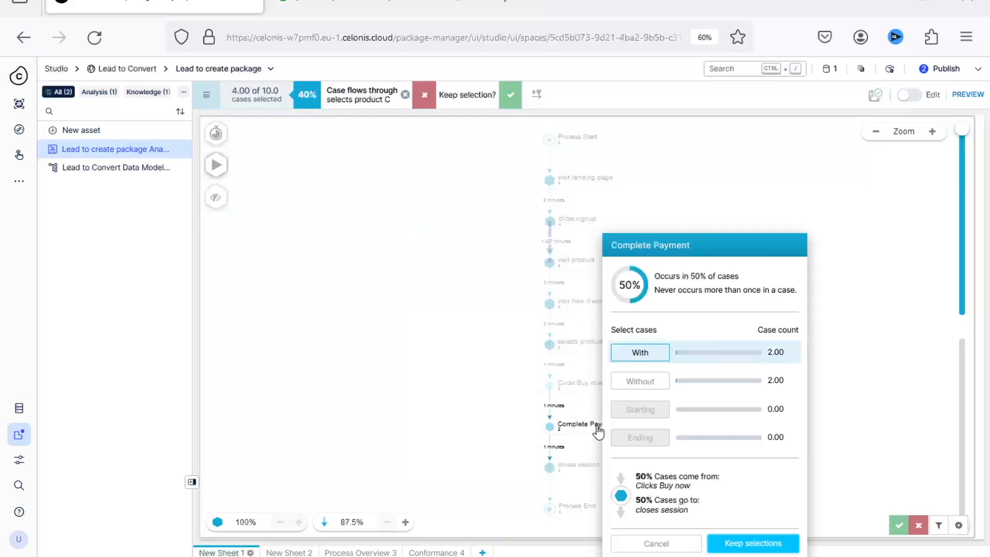
pyautogui.click(639, 385)
pyautogui.click(752, 542)
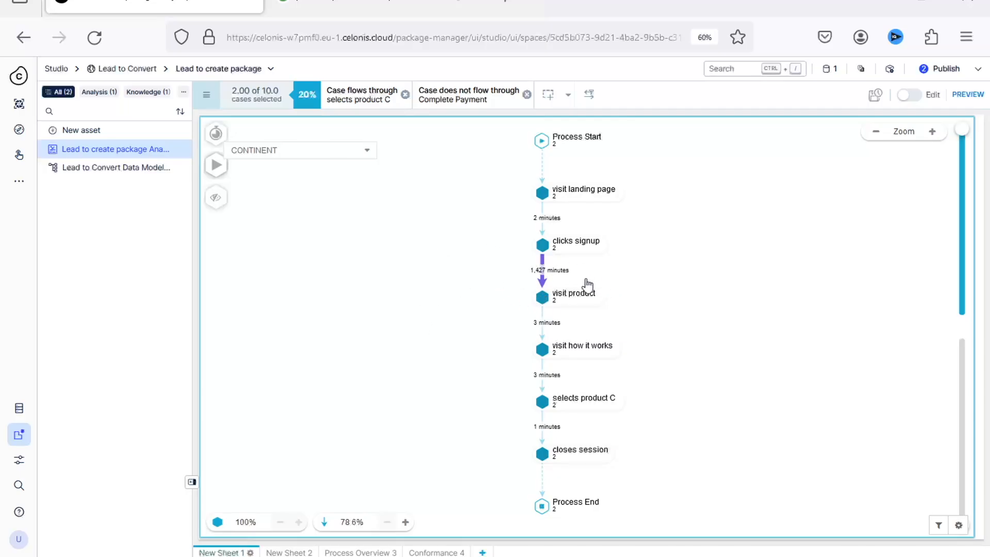
# Add a Case Explorer sheet and show the case details of the first listed case
pyautogui.click(482, 552)
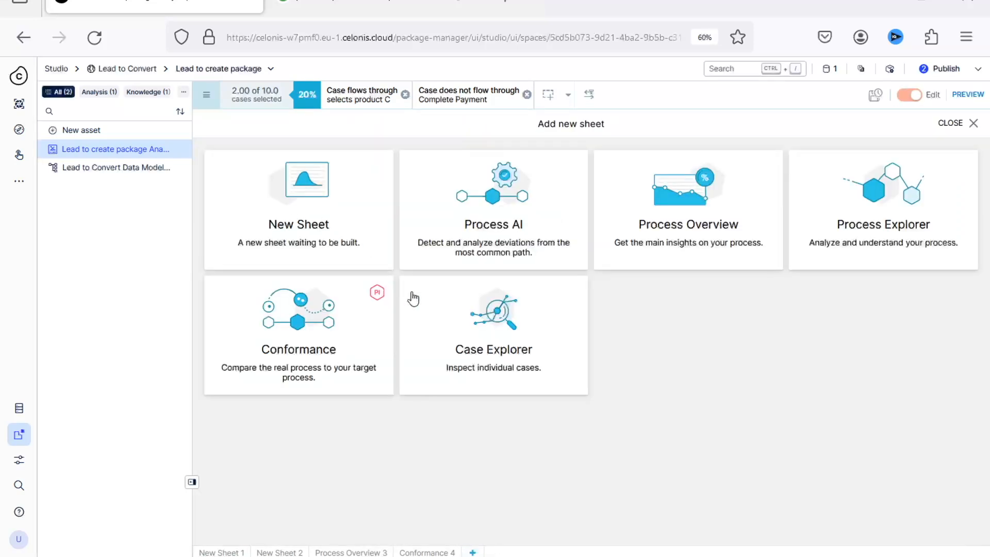
pyautogui.click(443, 309)
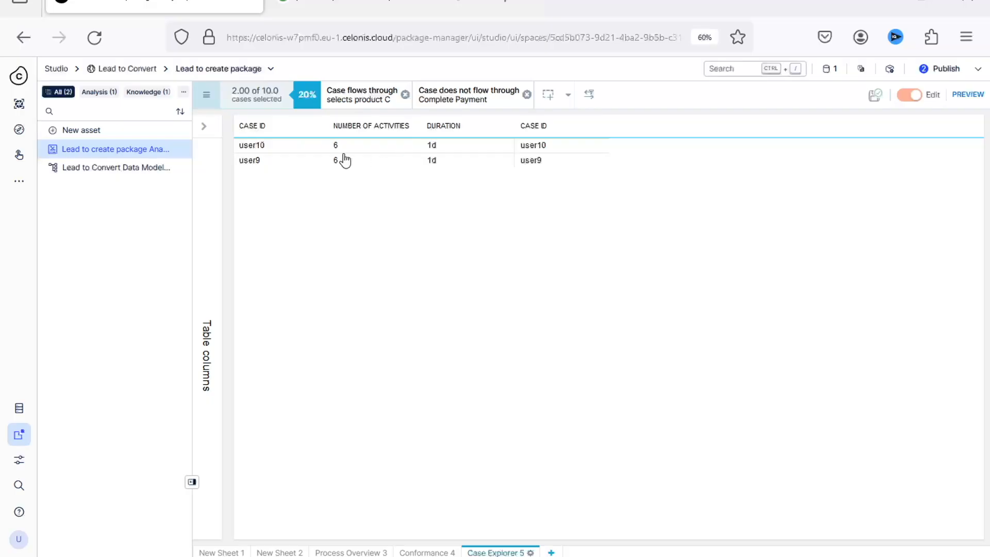
pyautogui.click(262, 154)
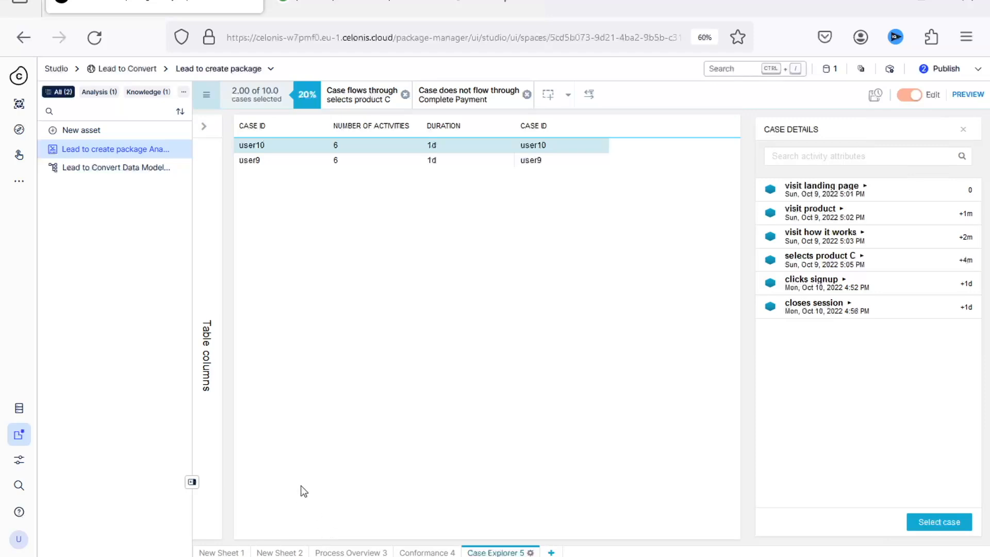
# On New Sheet 2, remove the Complete Payment and selects product C case filters and turn off edit mode
pyautogui.click(275, 553)
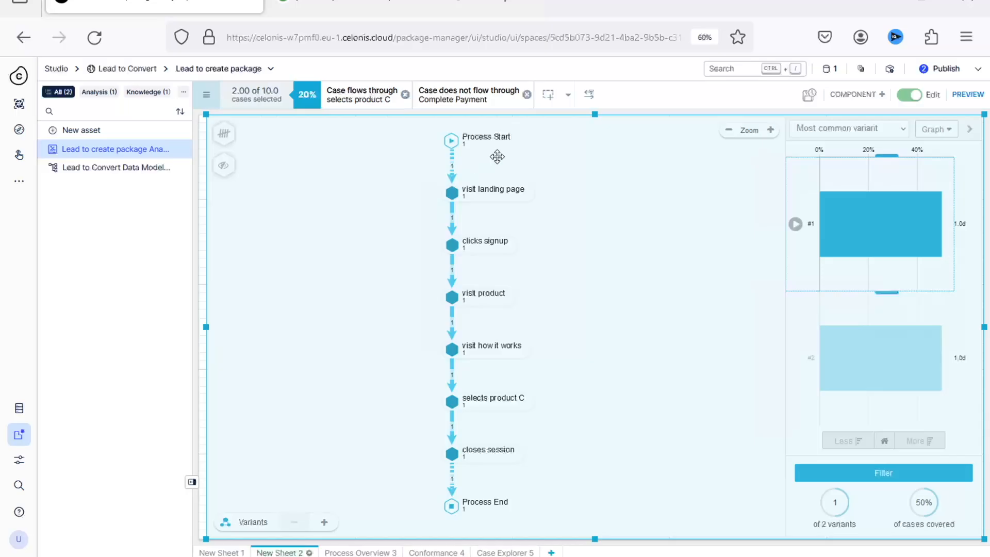
pyautogui.click(526, 94)
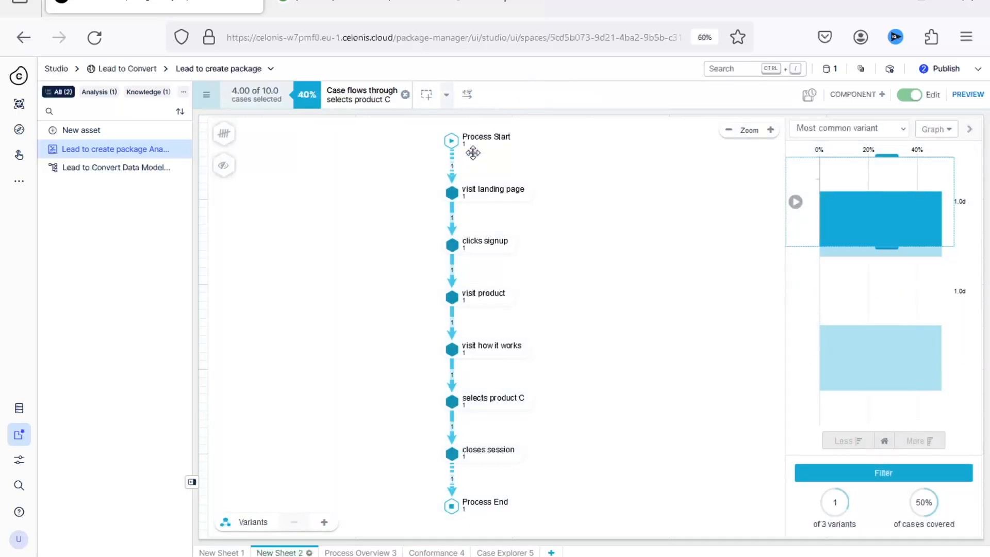
pyautogui.click(405, 95)
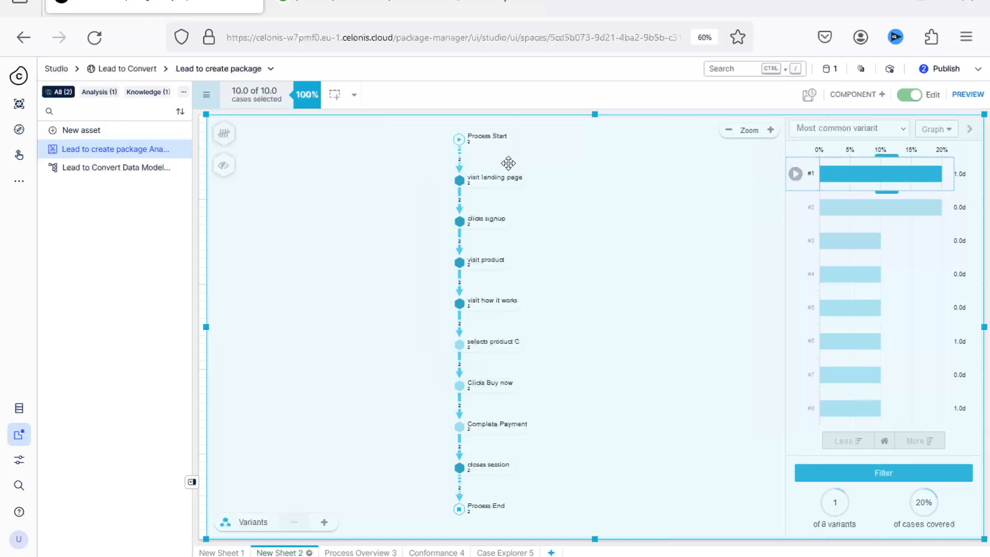
pyautogui.click(907, 96)
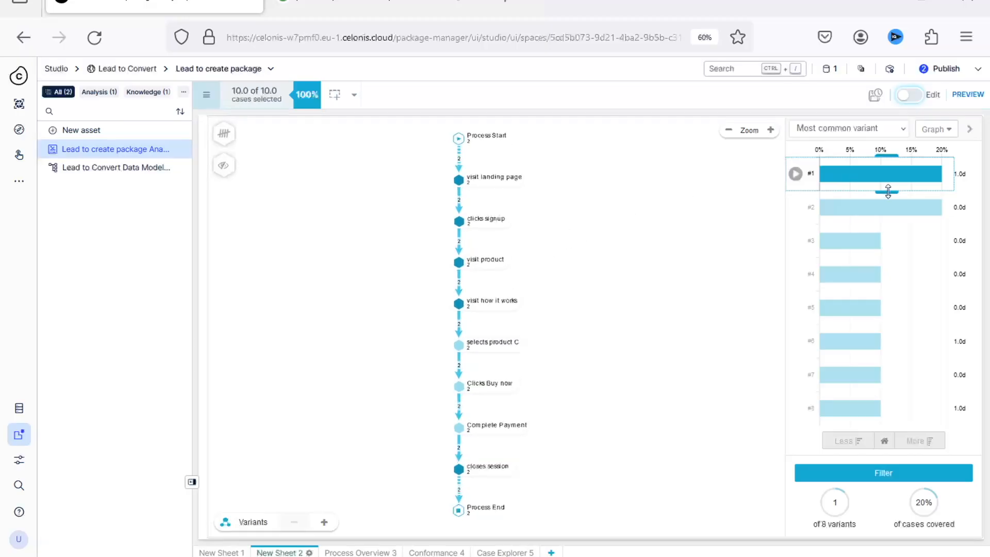
# Extend the variant selection to the three most common variants to compare paths, and reduce it to the first variant
pyautogui.moveTo(886, 190); pyautogui.dragTo(882, 222)
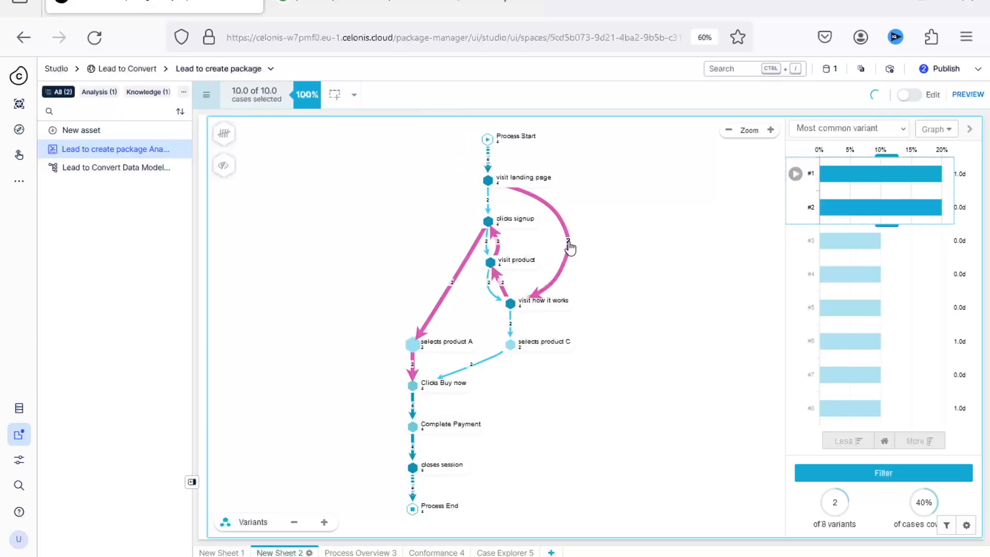
pyautogui.moveTo(887, 226); pyautogui.dragTo(879, 251)
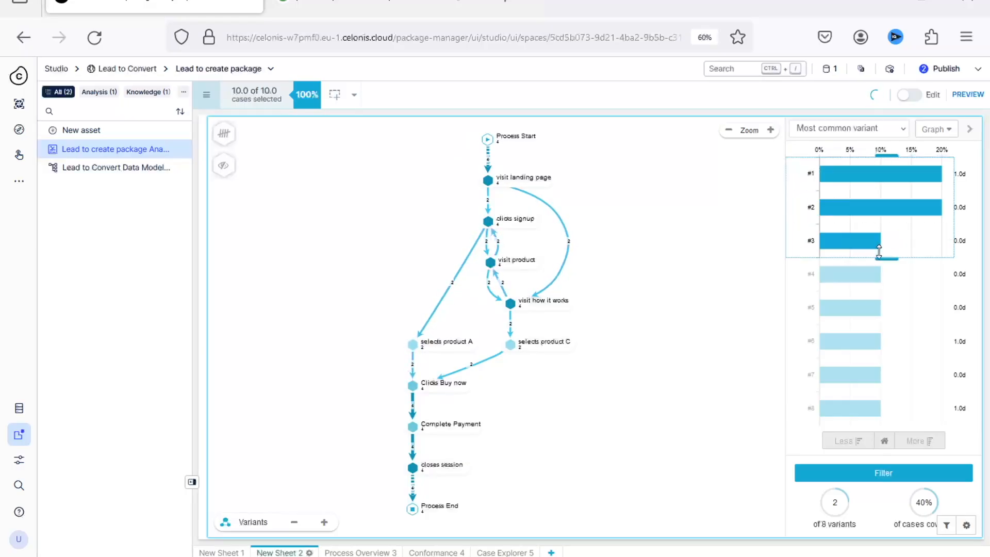
pyautogui.moveTo(884, 257); pyautogui.dragTo(883, 191)
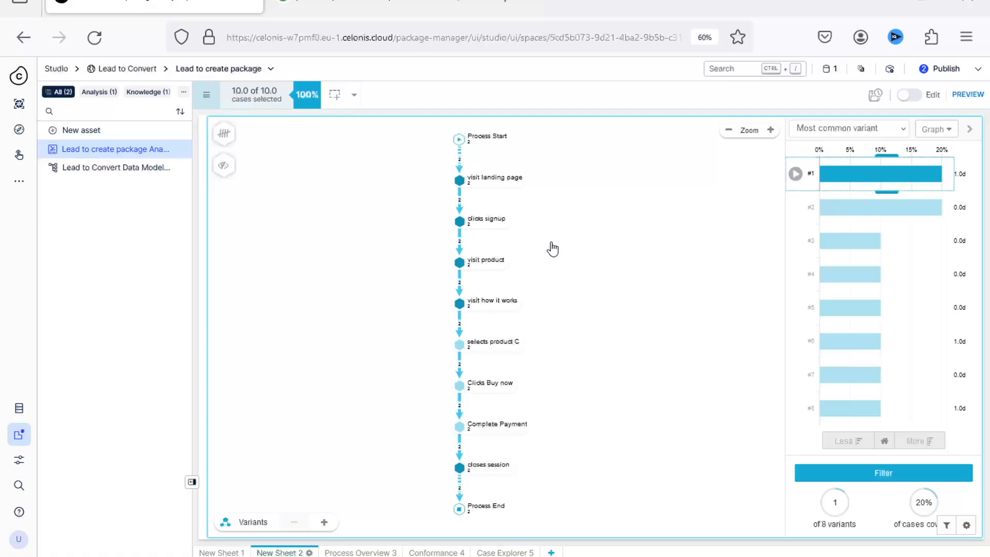
# Sort the variants by Least common variant to view its path, and sort them by Longest throughput time
pyautogui.click(865, 131)
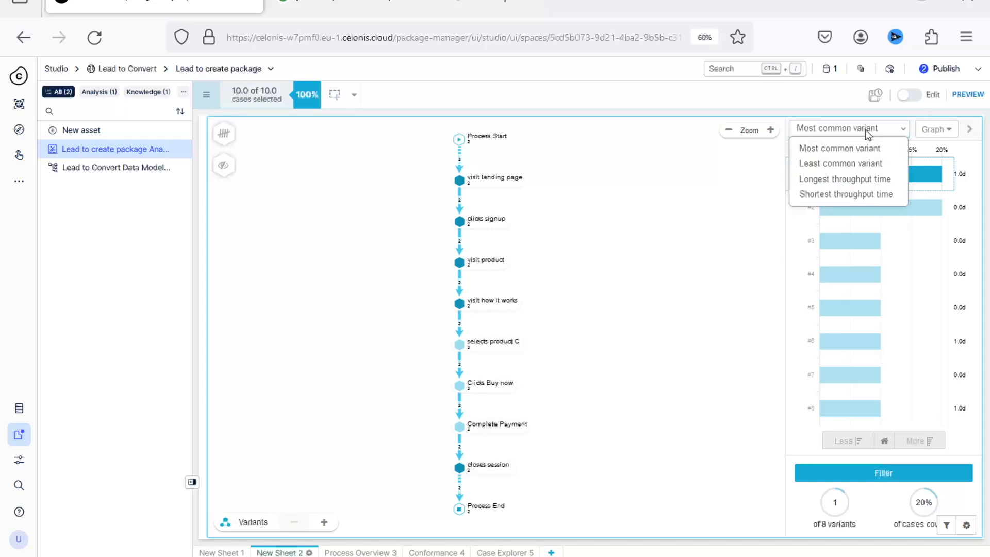
pyautogui.click(865, 164)
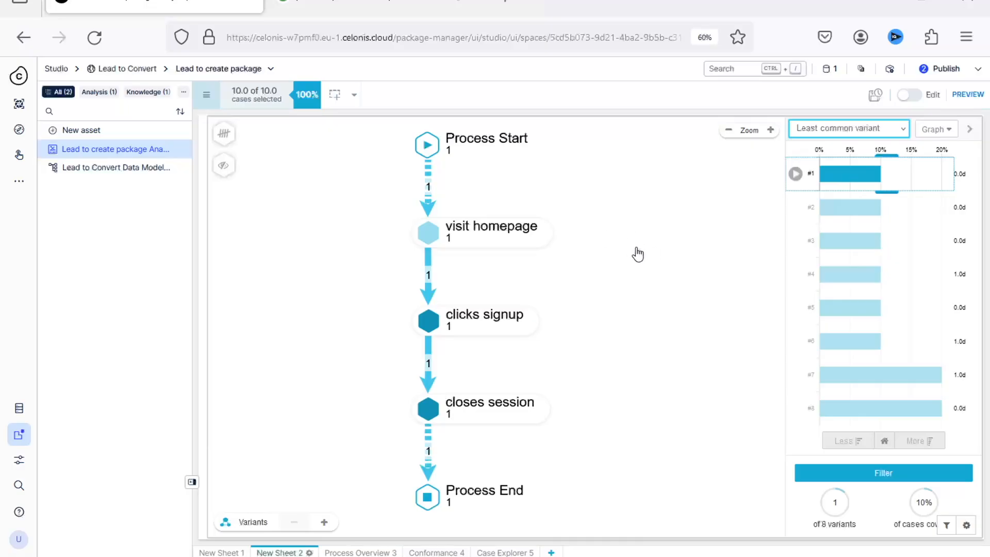
pyautogui.click(835, 130)
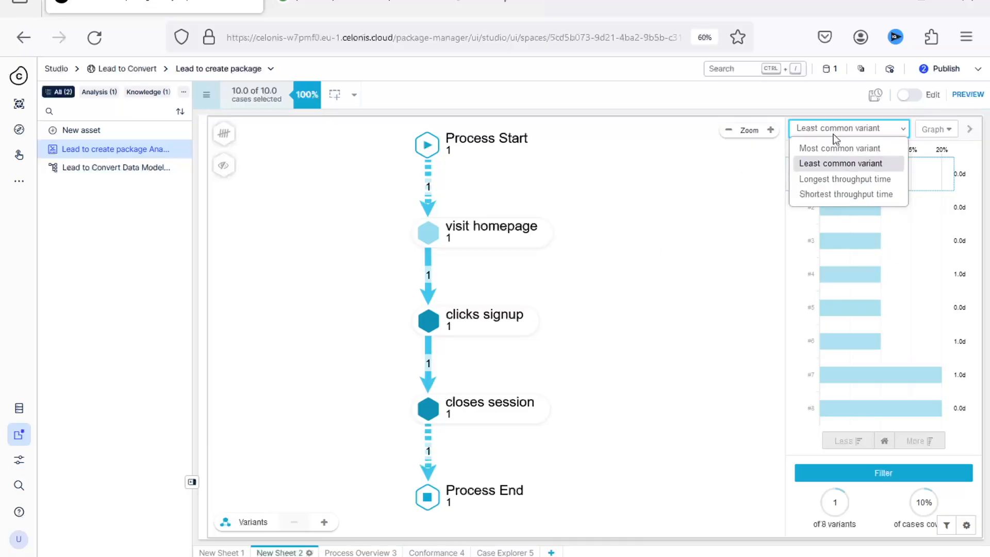
pyautogui.click(825, 179)
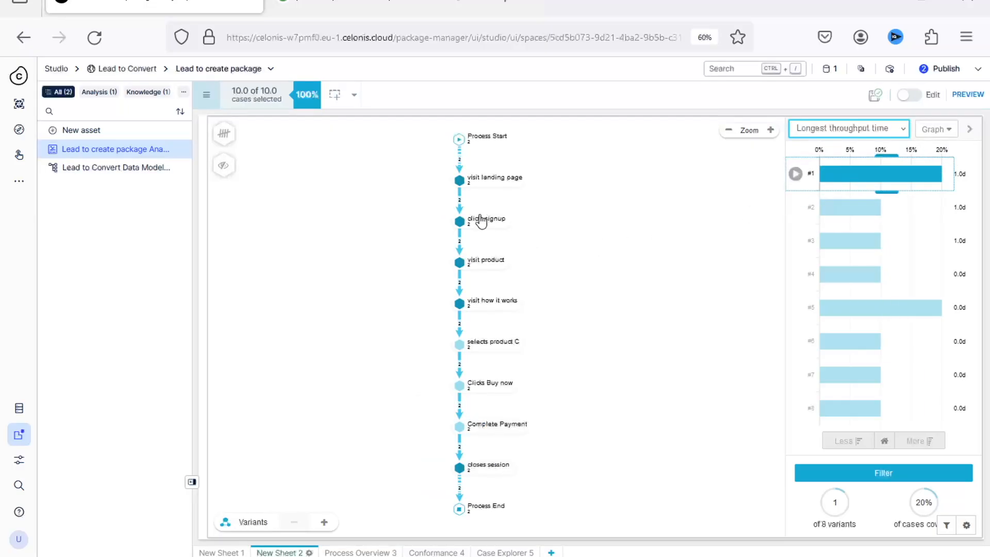
# Show throughput times on the connections of the variant graph and examine the delays between the first variant's activities
pyautogui.moveTo(965, 187)
pyautogui.click(223, 133)
pyautogui.click(305, 279)
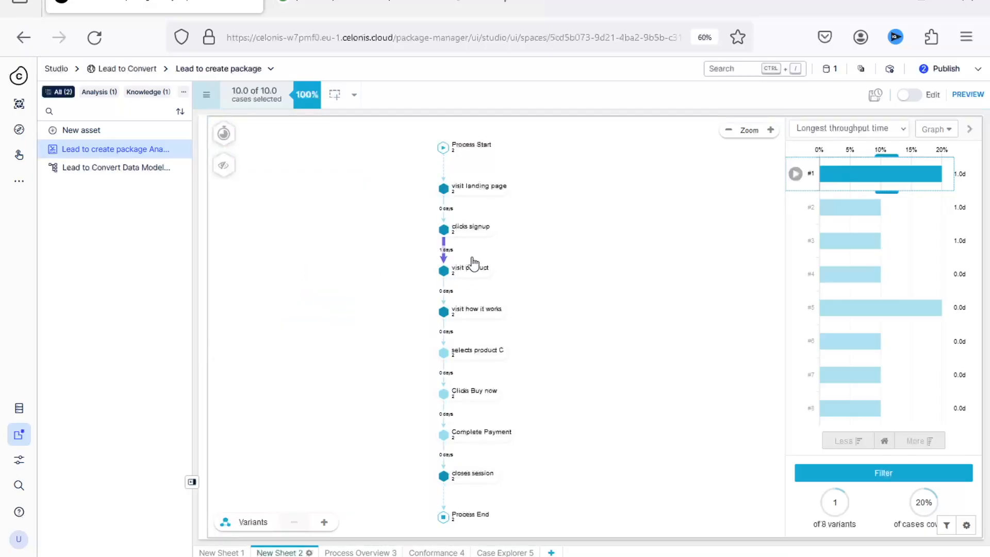
pyautogui.scroll(3, 483, 257)
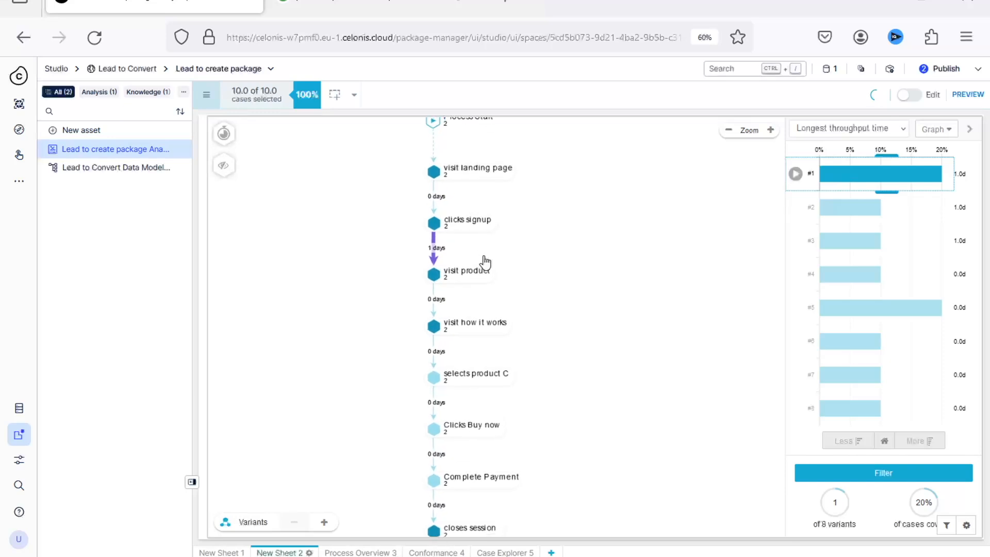
pyautogui.scroll(1, 484, 263)
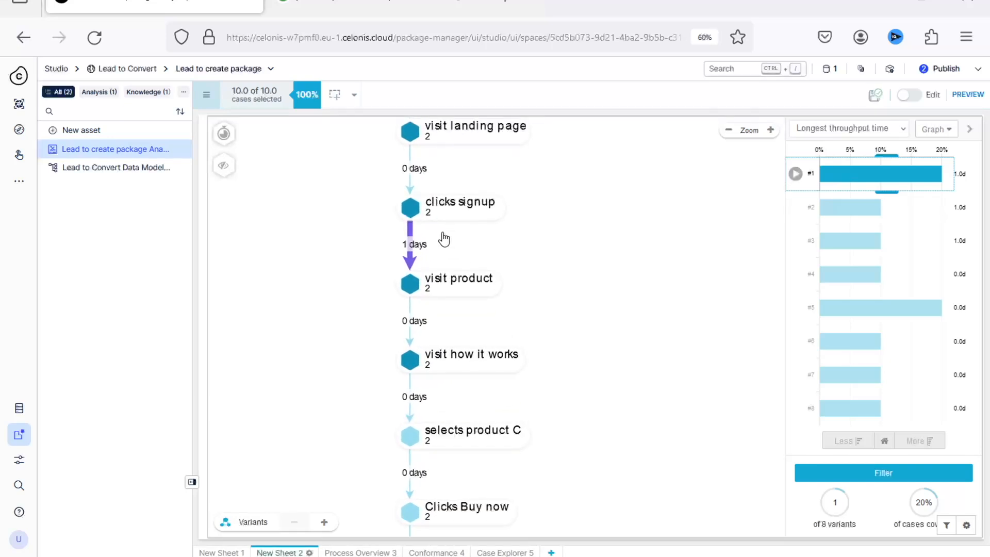
pyautogui.moveTo(521, 204); pyautogui.dragTo(525, 256)
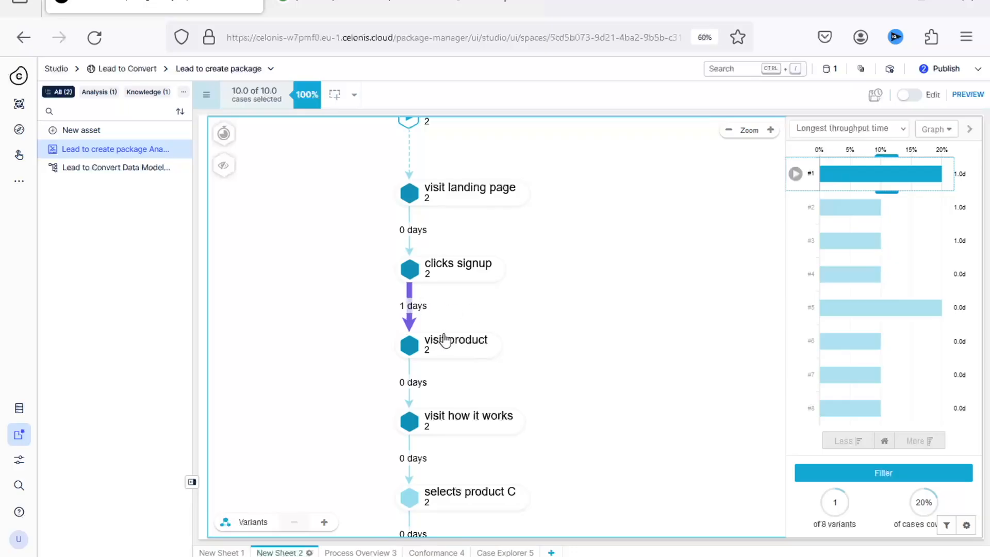
pyautogui.moveTo(525, 380); pyautogui.dragTo(521, 263)
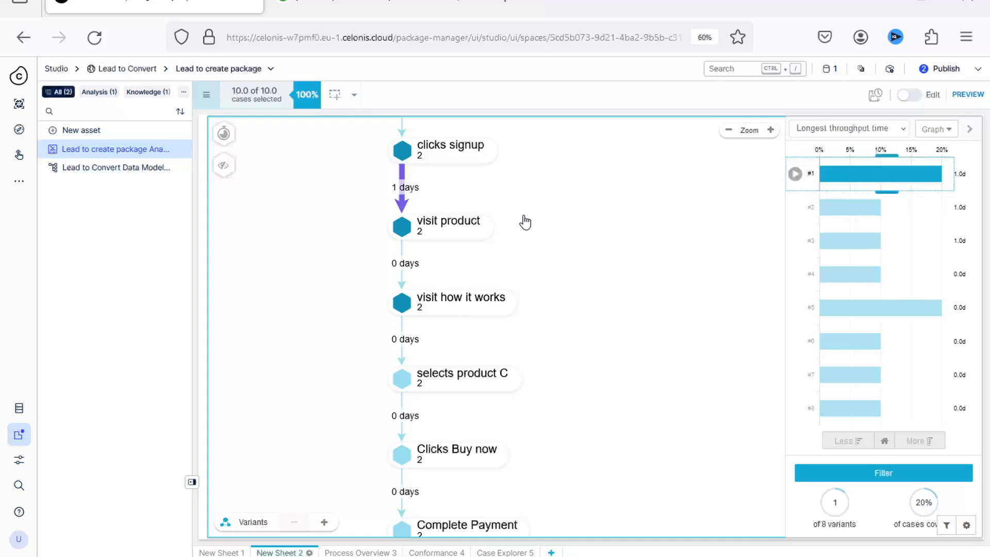
pyautogui.moveTo(524, 222); pyautogui.dragTo(535, 258)
# In the Case Explorer sheet, view the case details of user1 and expand the clicks signup and closes session activities
pyautogui.click(512, 550)
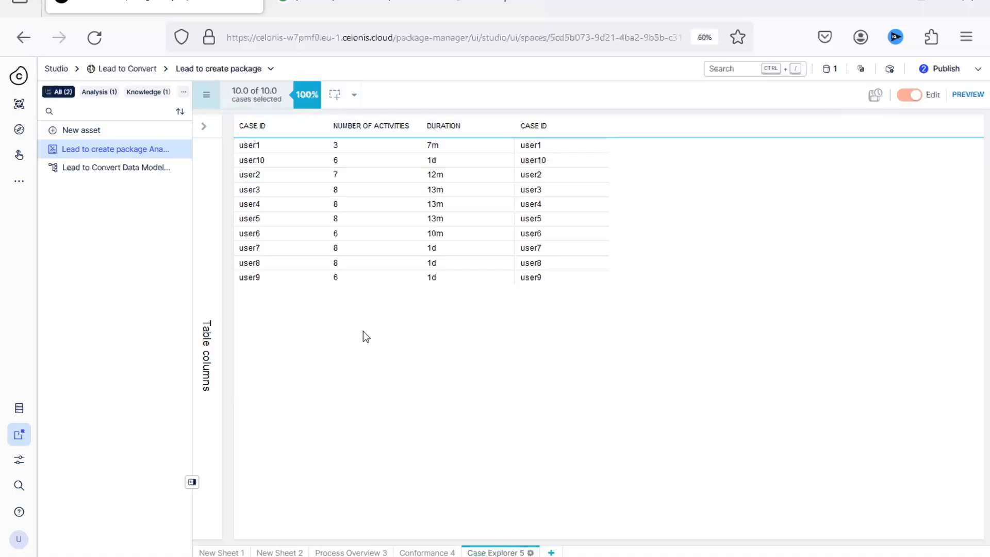
pyautogui.click(281, 551)
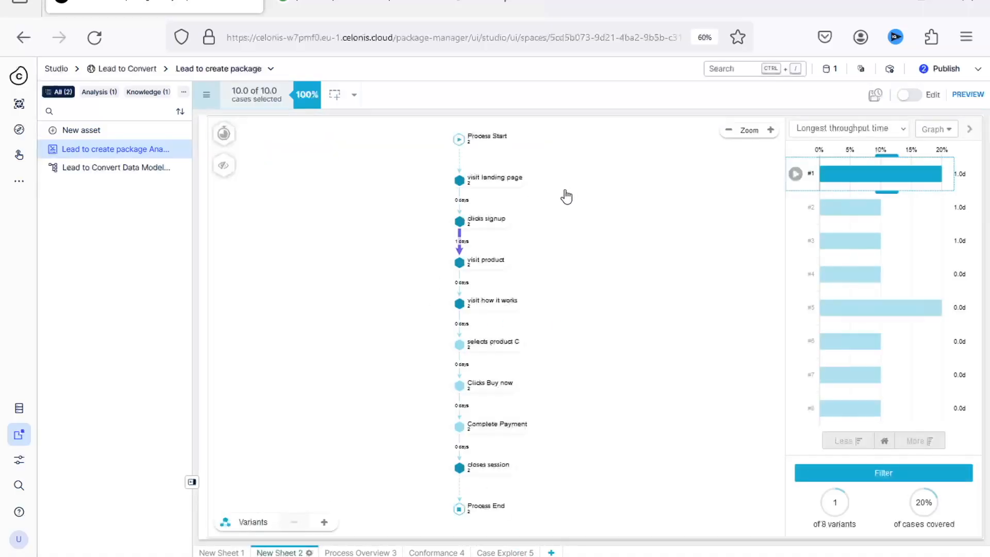
pyautogui.moveTo(827, 175)
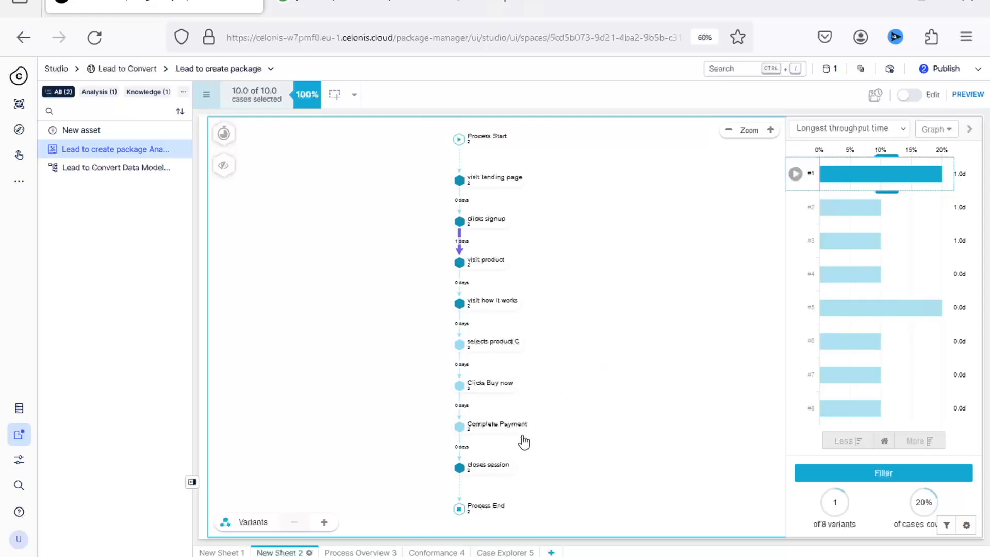
pyautogui.click(503, 552)
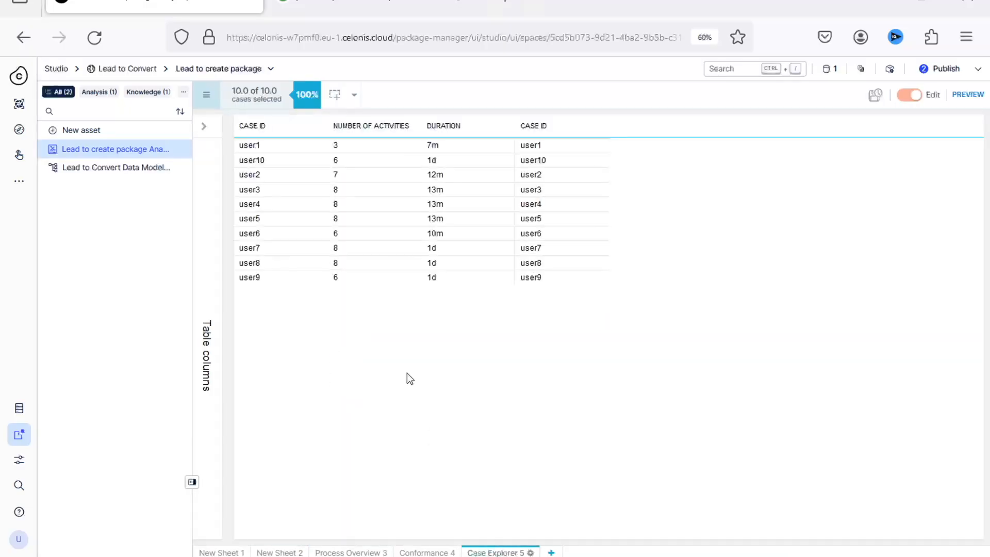
pyautogui.click(251, 149)
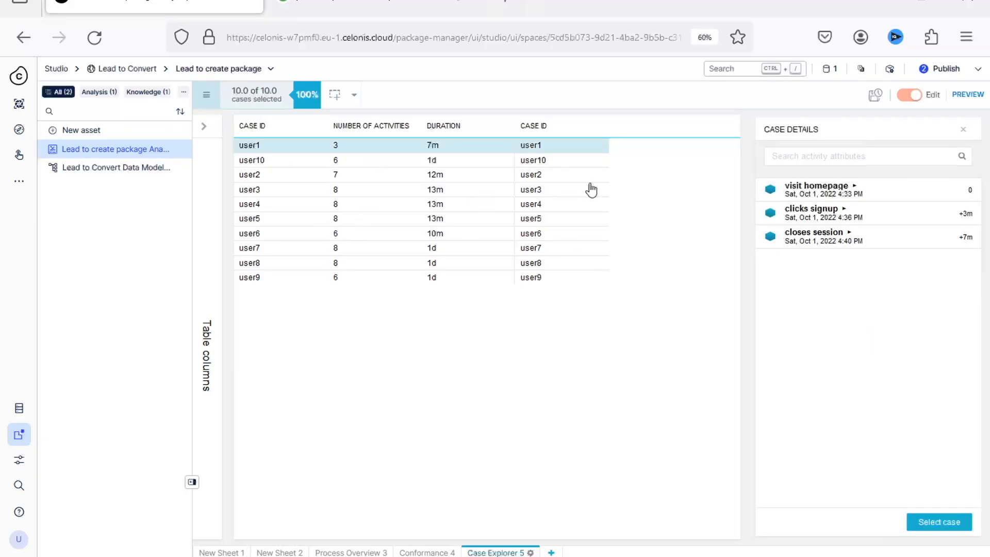
pyautogui.click(816, 213)
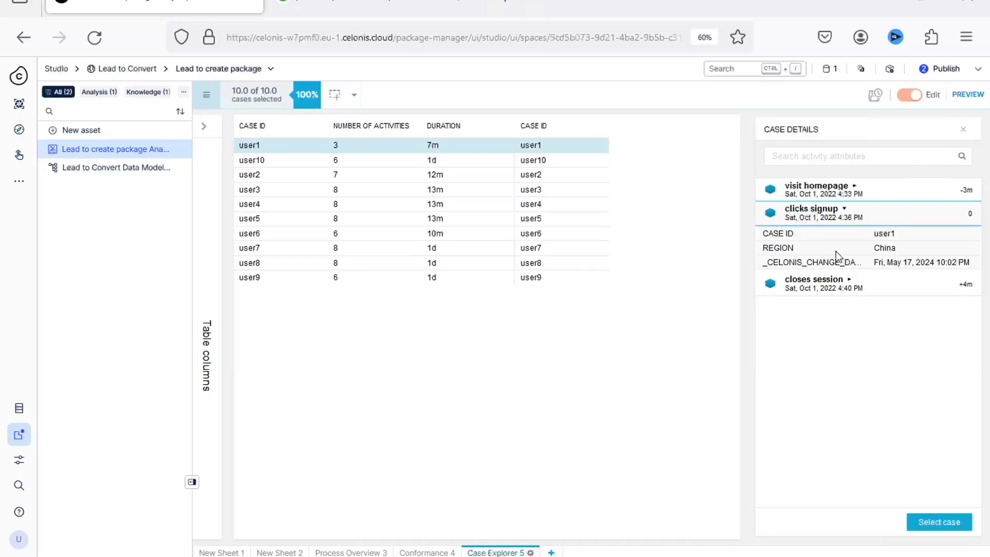
pyautogui.click(818, 290)
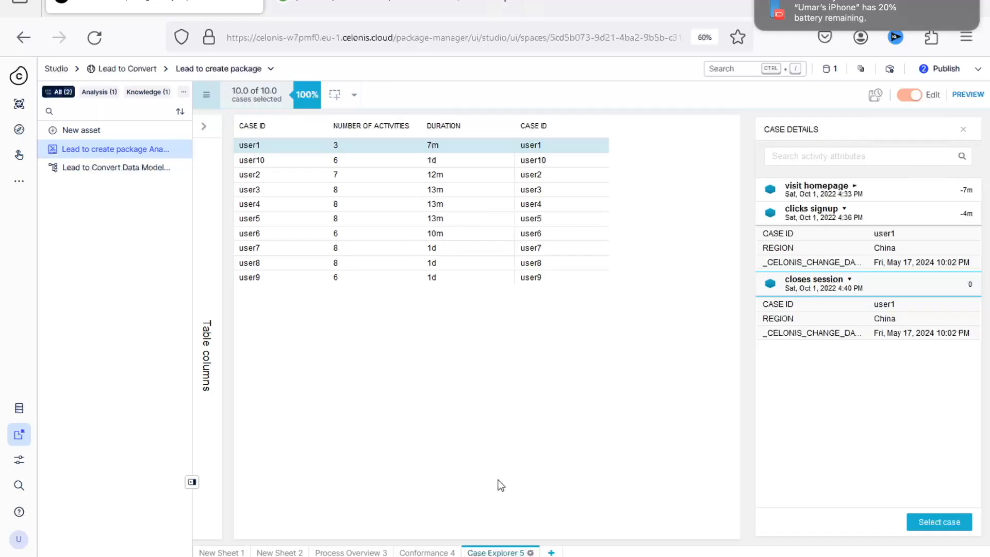
# Delete the Conformance 4 sheet from the analysis
pyautogui.click(430, 552)
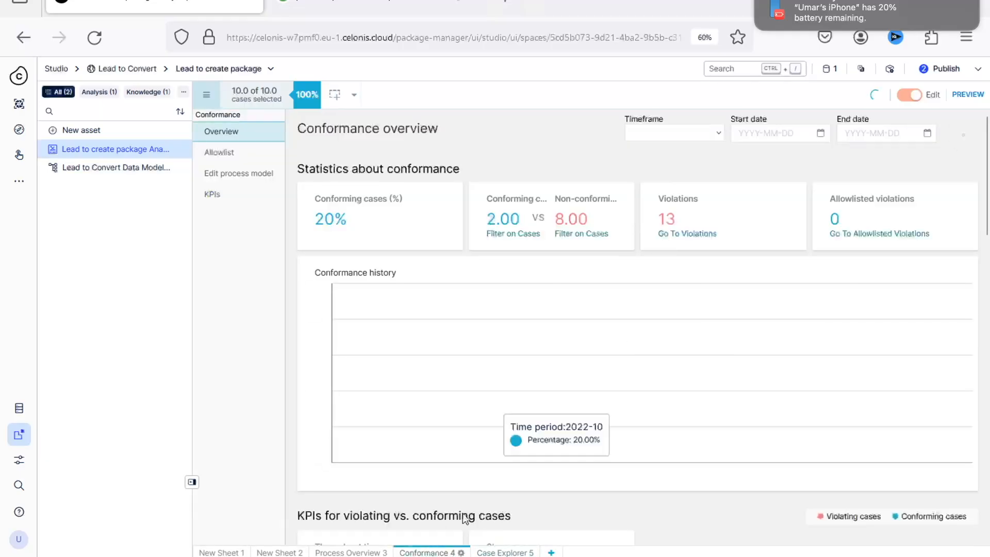
pyautogui.rightClick(443, 553)
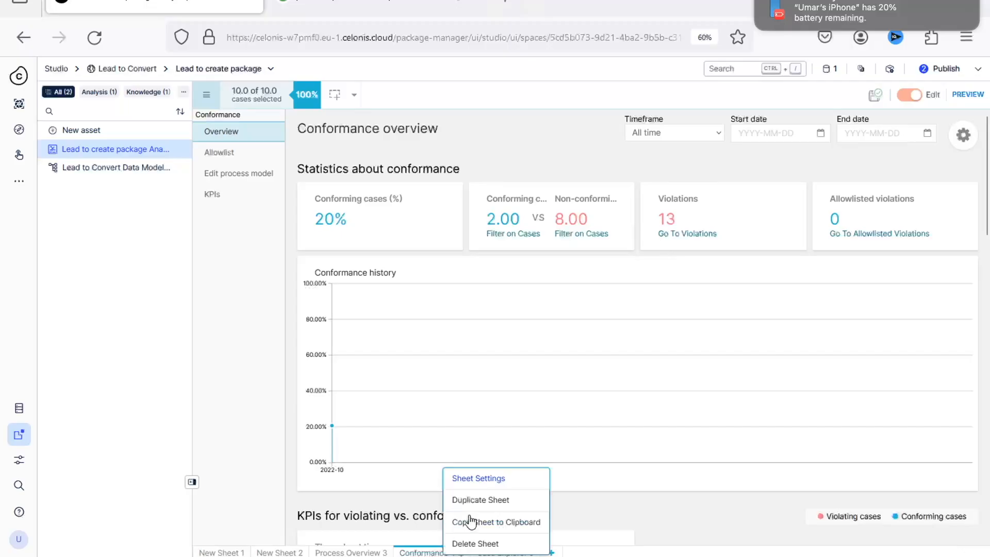
pyautogui.click(475, 543)
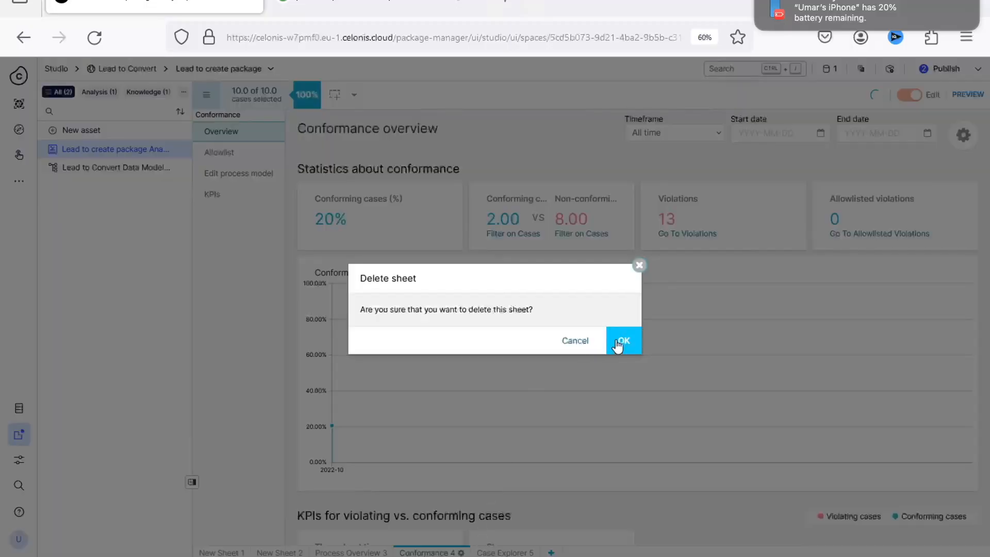
pyautogui.click(618, 341)
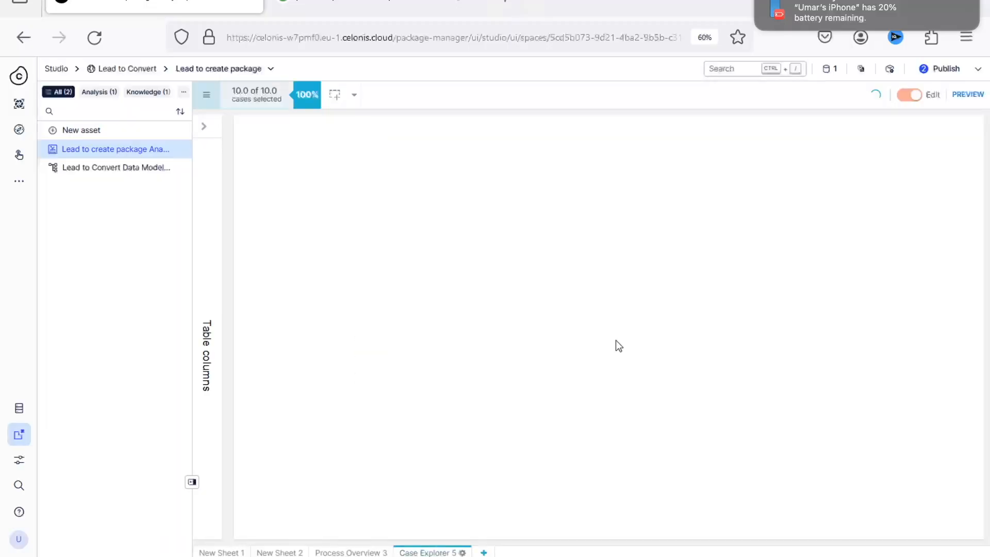
# Add a new Conformance sheet, mine its target process model from the most common variant and launch the analysis
pyautogui.click(485, 551)
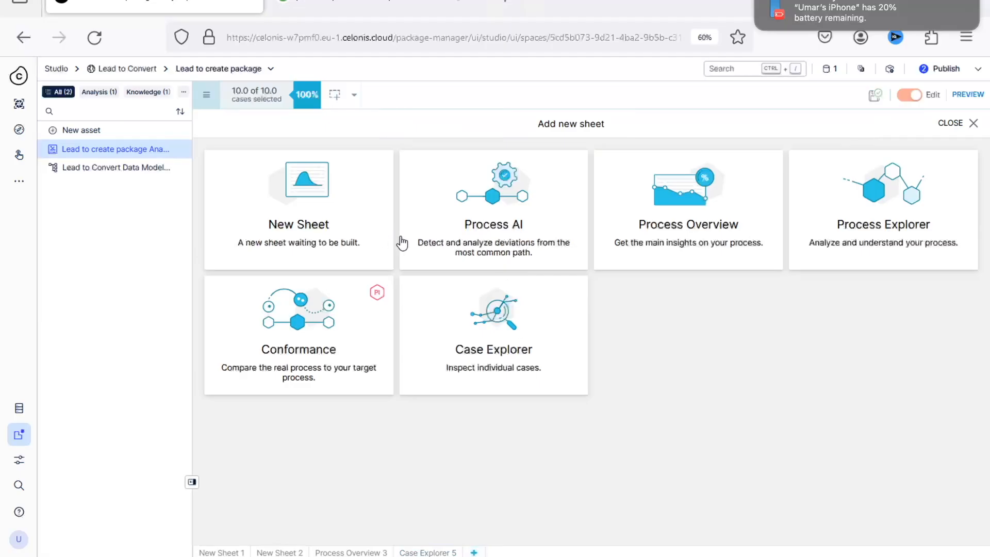
pyautogui.click(322, 316)
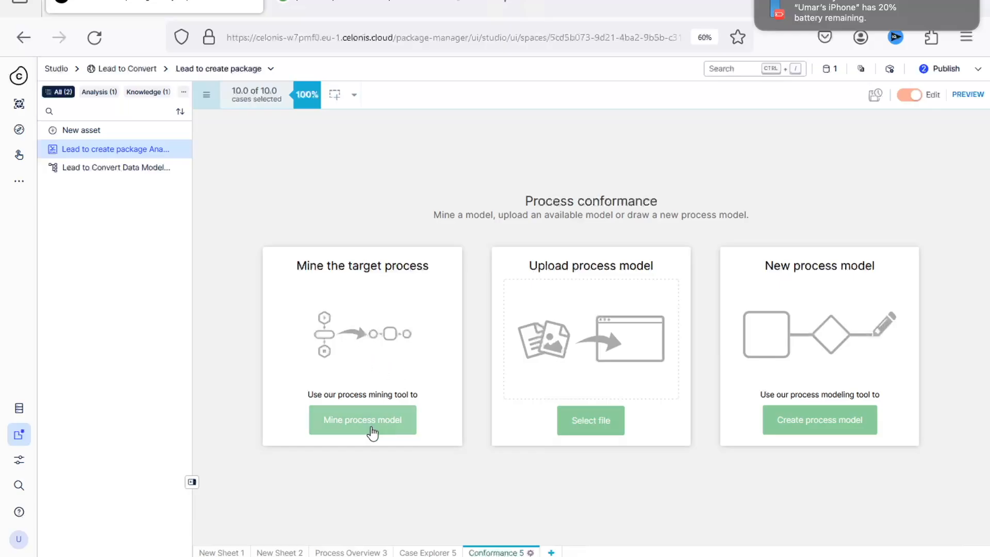
pyautogui.click(368, 421)
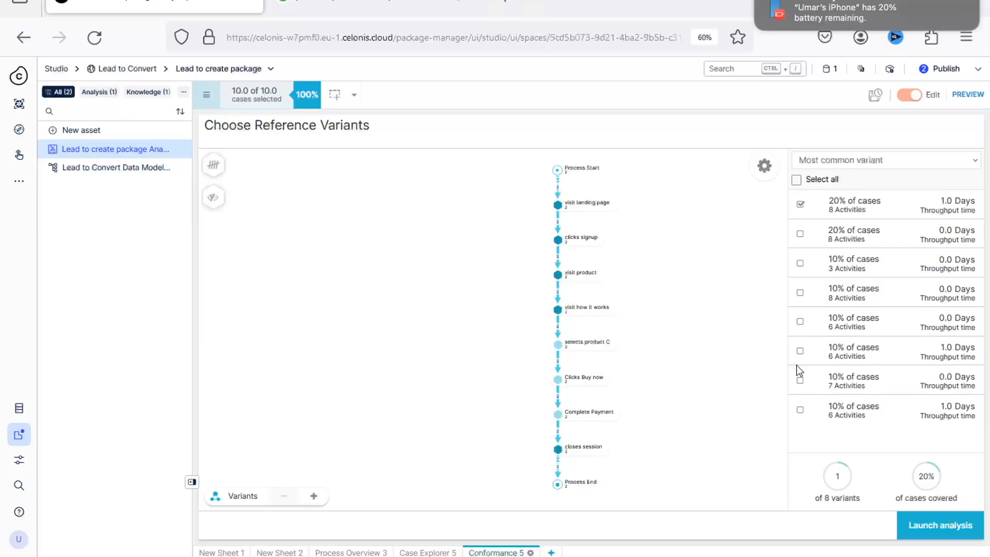
pyautogui.click(929, 526)
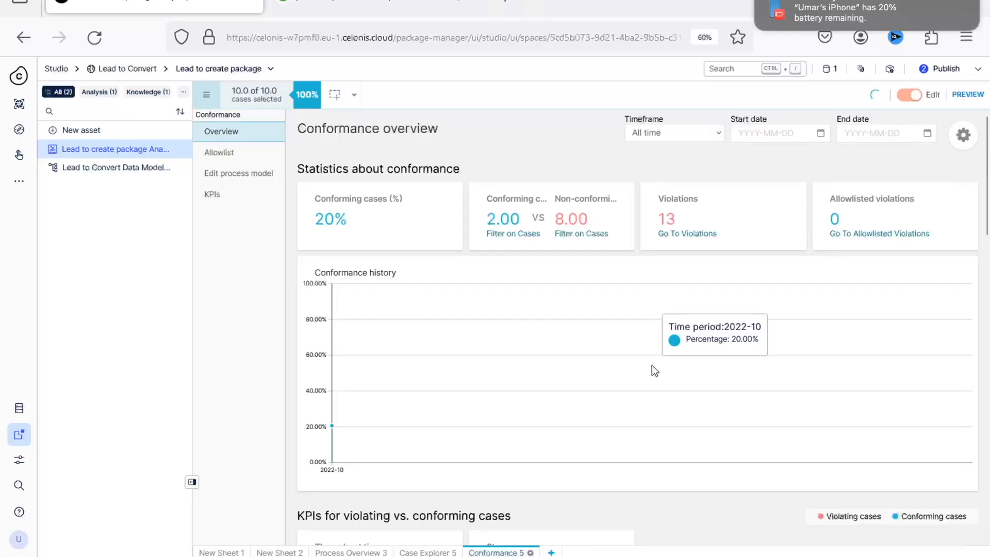
# Review the mined process model in the conformance model editor and relaunch the analysis
pyautogui.click(246, 180)
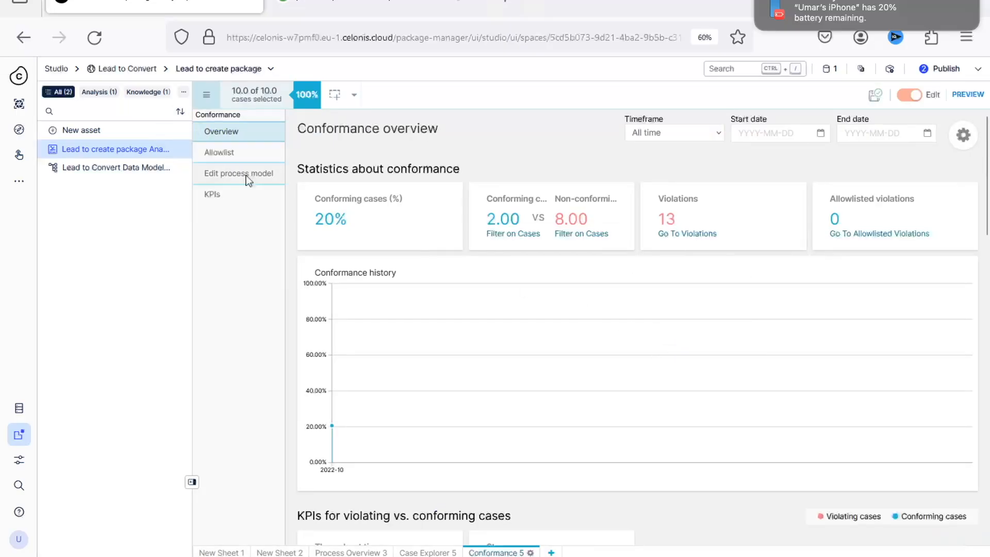
pyautogui.moveTo(523, 205); pyautogui.dragTo(540, 290)
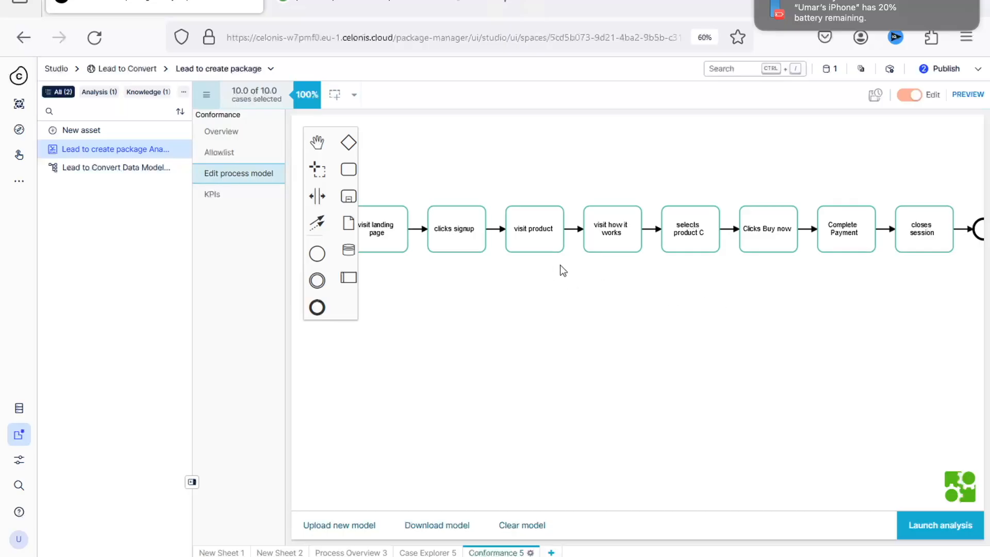
pyautogui.click(927, 523)
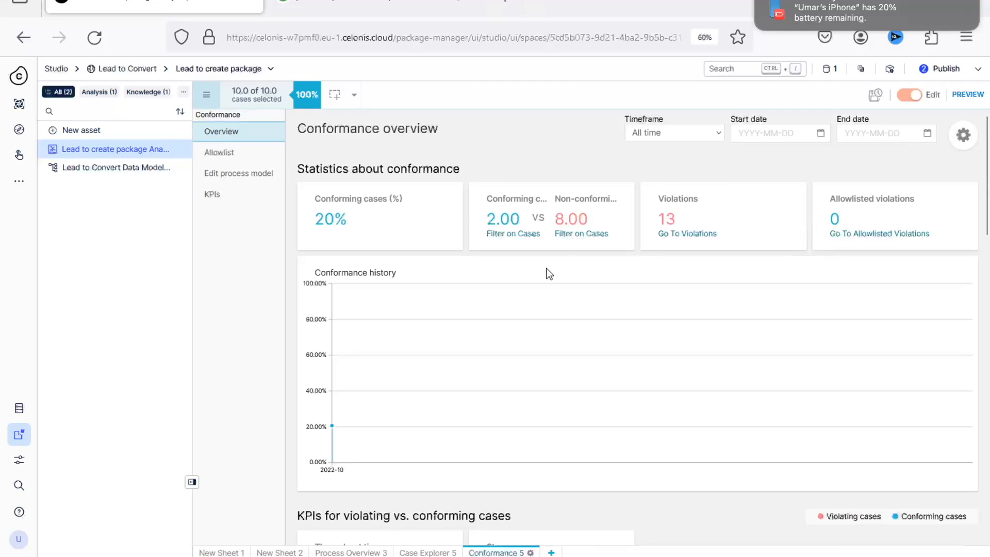
# Examine the KPIs for violating versus conforming cases and the list of violations in the conformance overview
pyautogui.scroll(-1, 548, 271)
pyautogui.scroll(-6, 549, 273)
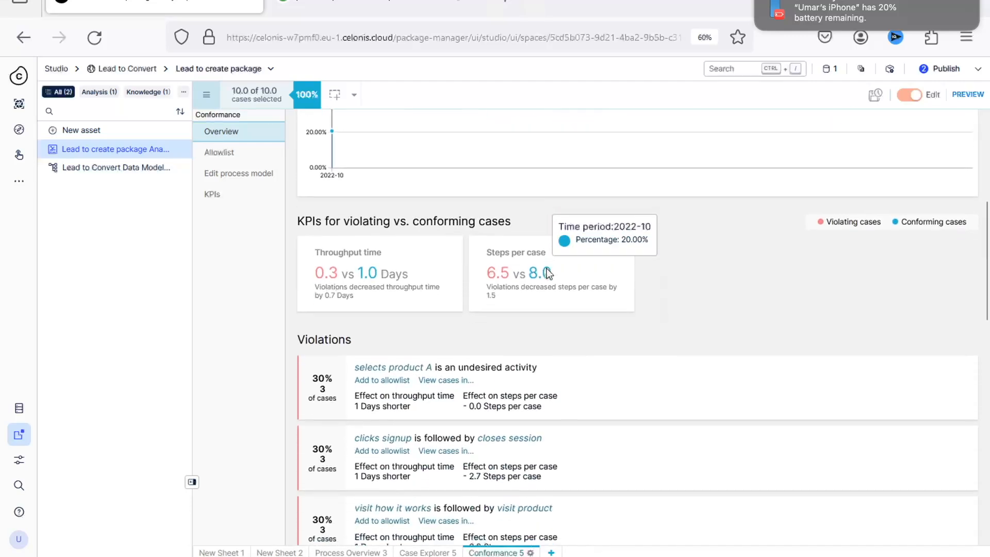
pyautogui.scroll(-5, 549, 273)
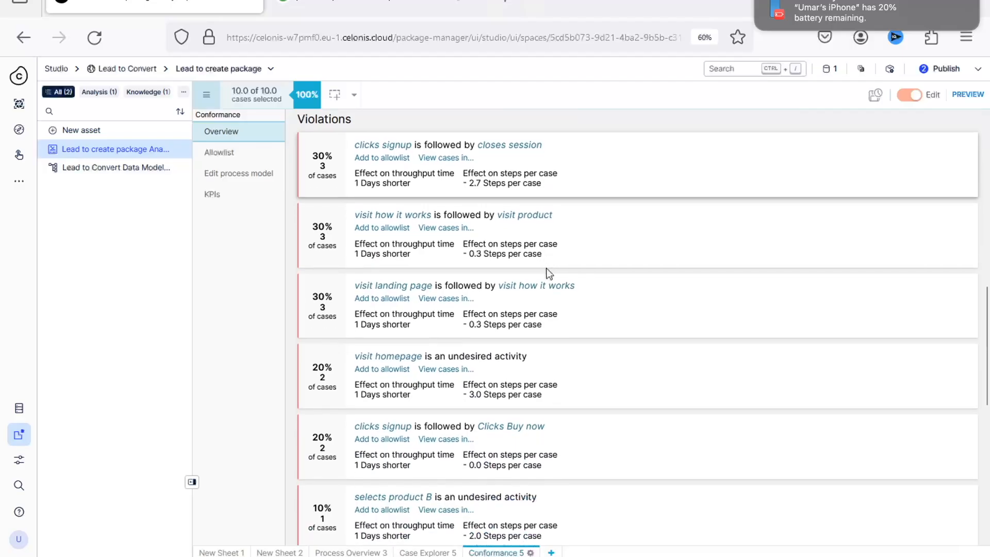
pyautogui.scroll(-1, 549, 273)
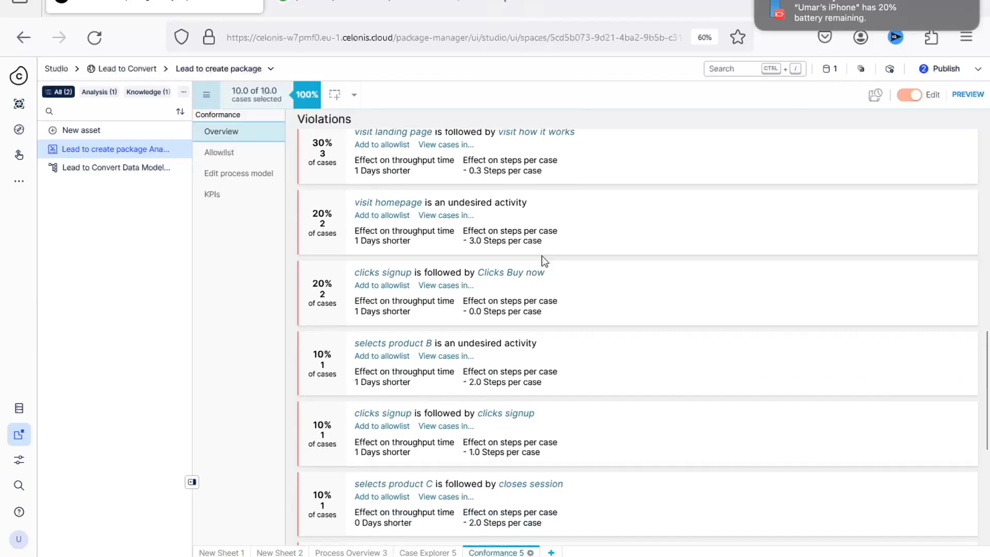
pyautogui.scroll(-1, 535, 253)
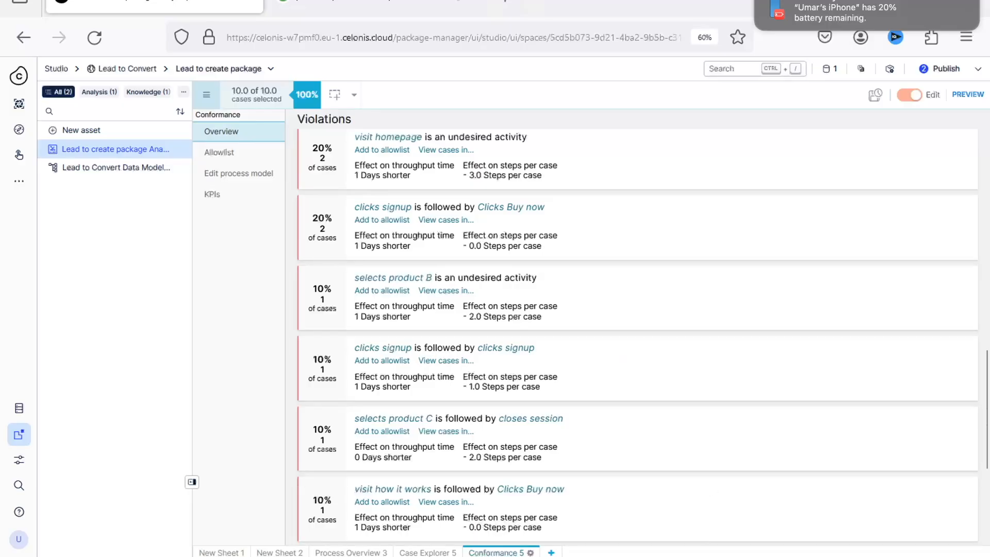
# Switch to PowerPoint to check the Gathering Insights & Intelligence slide, and return to the Celonis analysis in Firefox
pyautogui.click(669, 530)
pyautogui.click(161, 329)
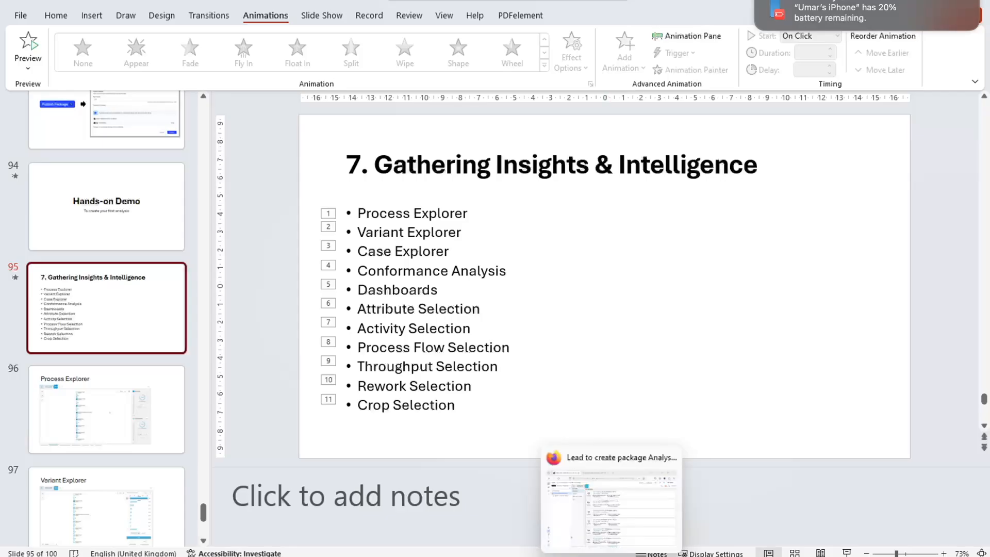
pyautogui.click(560, 531)
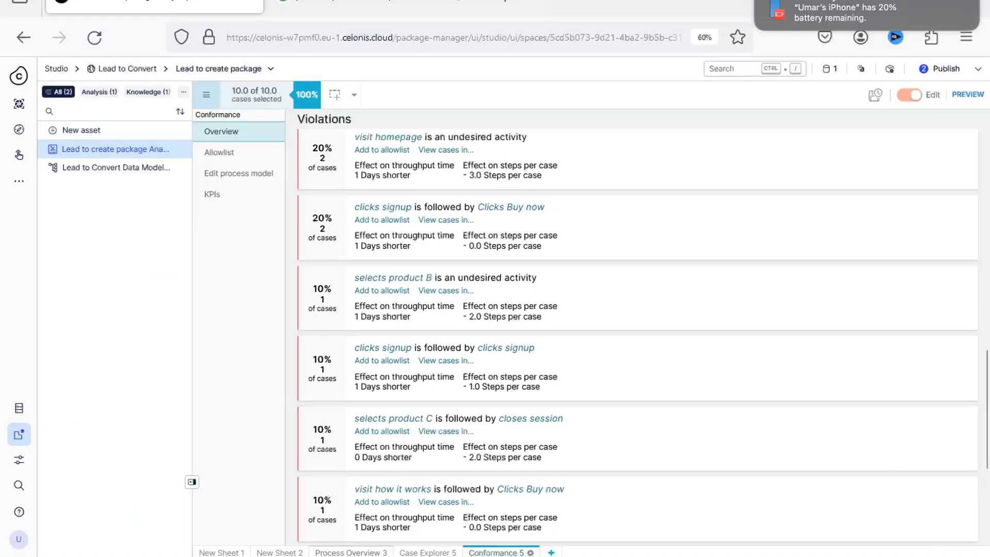
# On New Sheet 1, shrink the process explorer and place it beside the REGION table, level with the CONTINENT dropdown
pyautogui.click(263, 552)
pyautogui.click(246, 552)
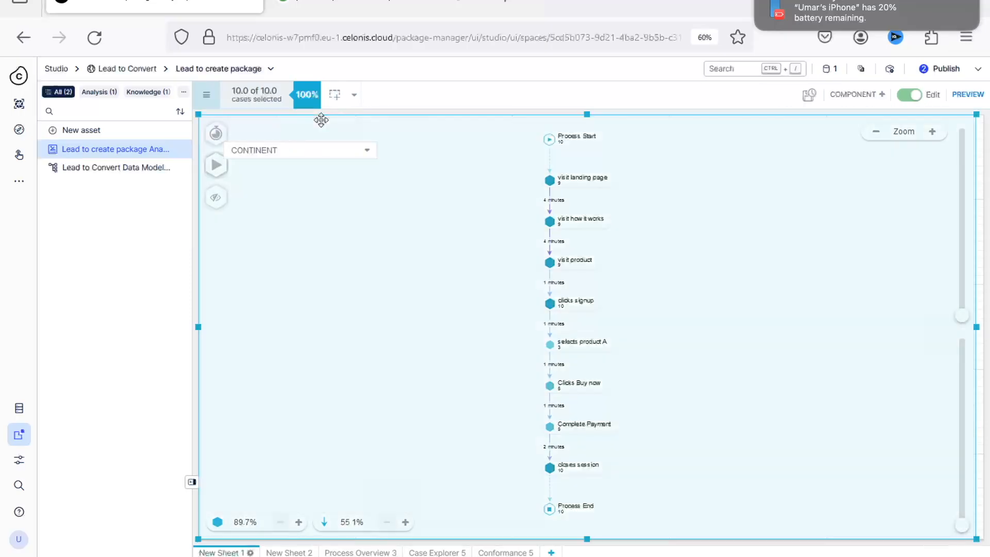
pyautogui.moveTo(198, 114); pyautogui.dragTo(543, 225)
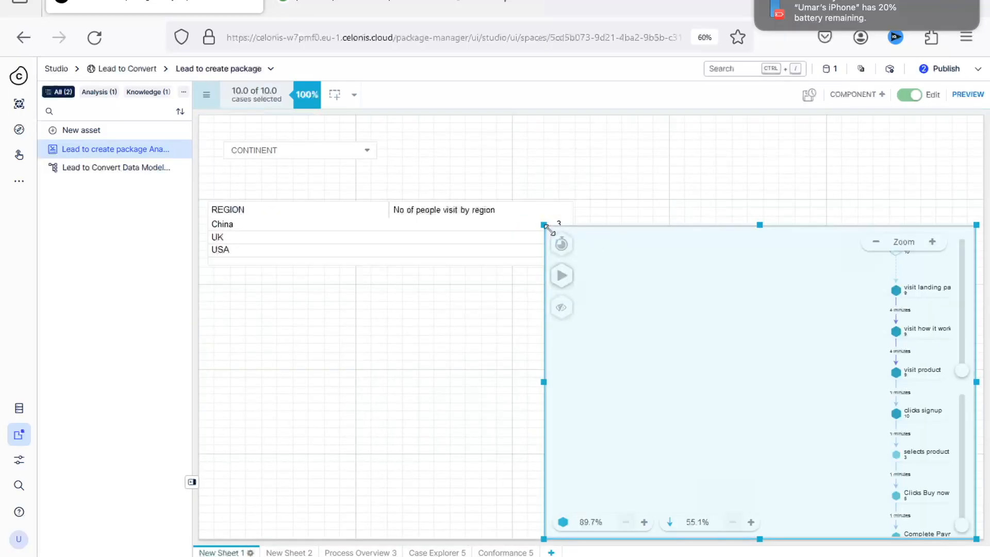
pyautogui.moveTo(560, 228); pyautogui.dragTo(611, 150)
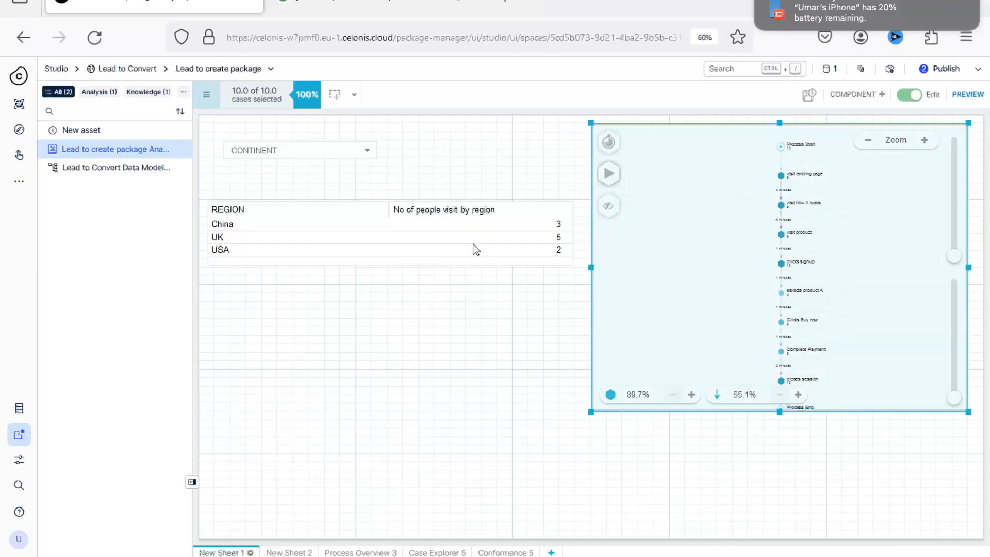
pyautogui.click(491, 163)
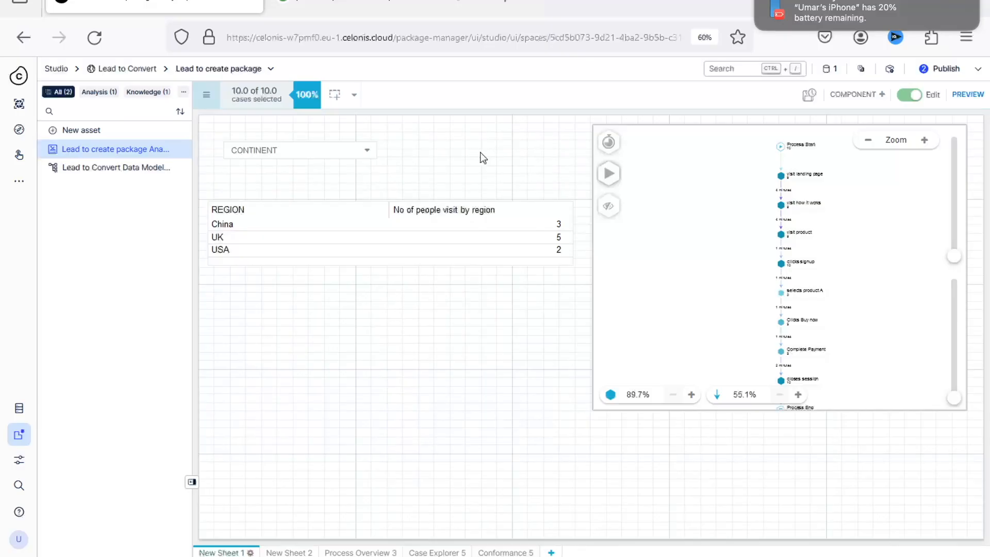
# View the Load script editor in the analysis settings and close it without entering a script
pyautogui.click(206, 96)
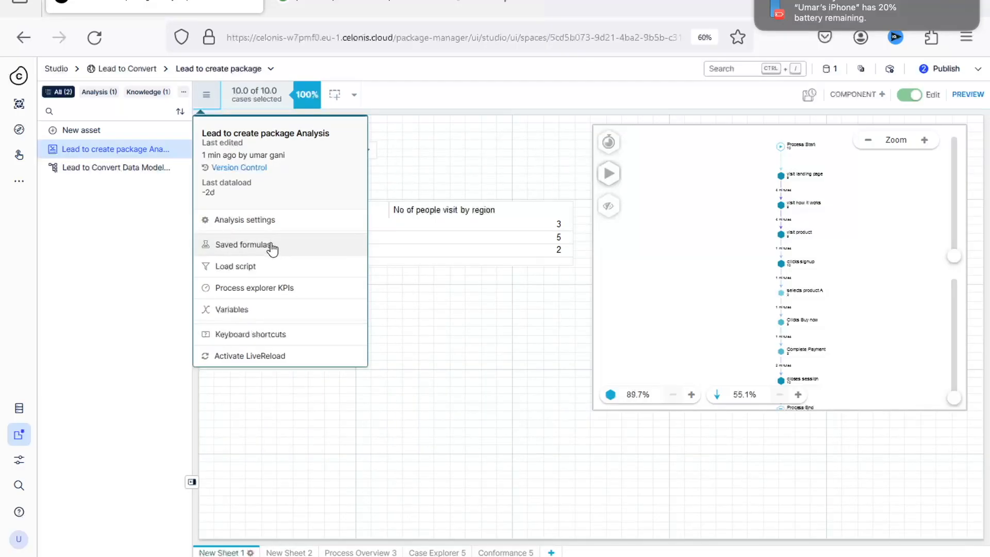
pyautogui.click(267, 261)
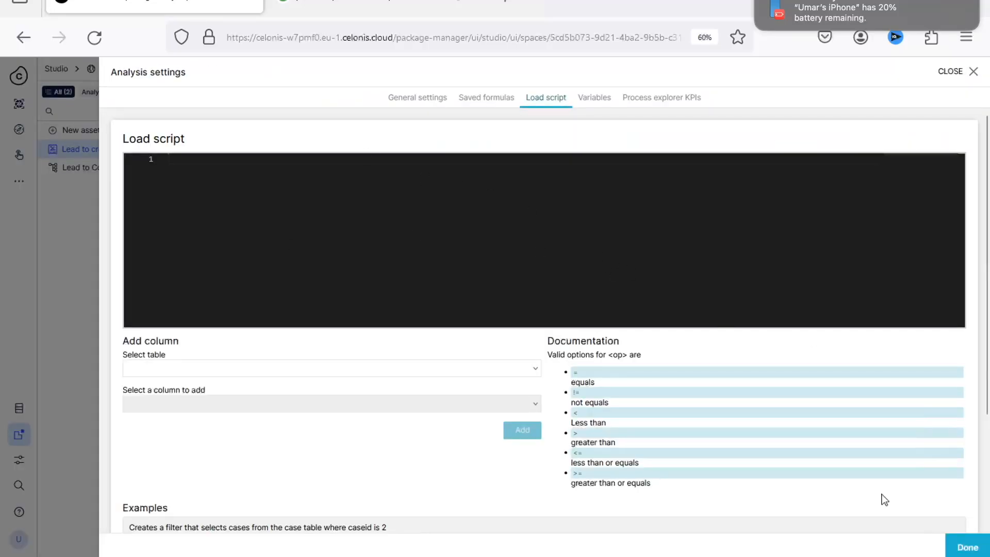
pyautogui.click(959, 545)
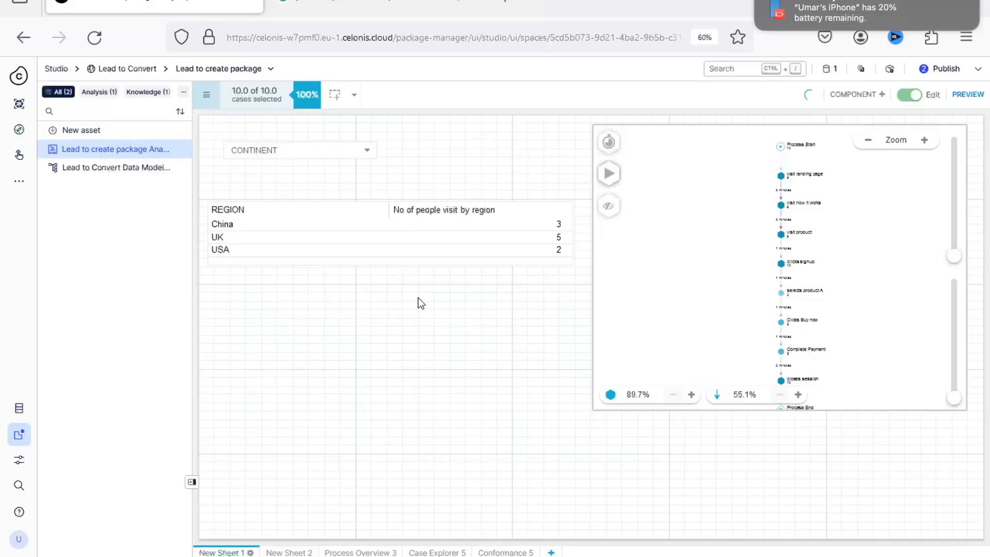
# Open the REGION dimension's formula in the region table's component options and copy the whole expression "LTC_Attributes_Sheet1"."REGION"
pyautogui.click(285, 232)
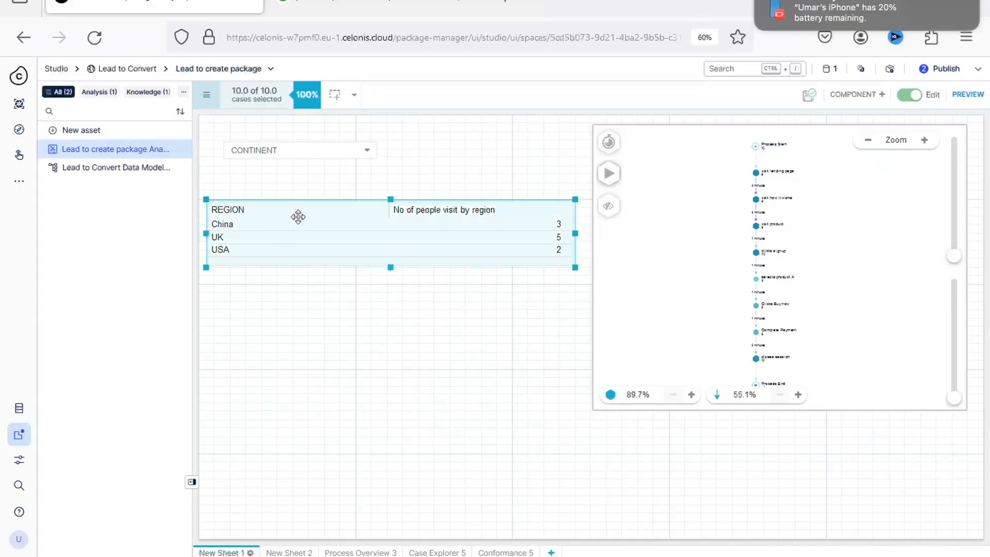
pyautogui.doubleClick(298, 217)
pyautogui.click(657, 296)
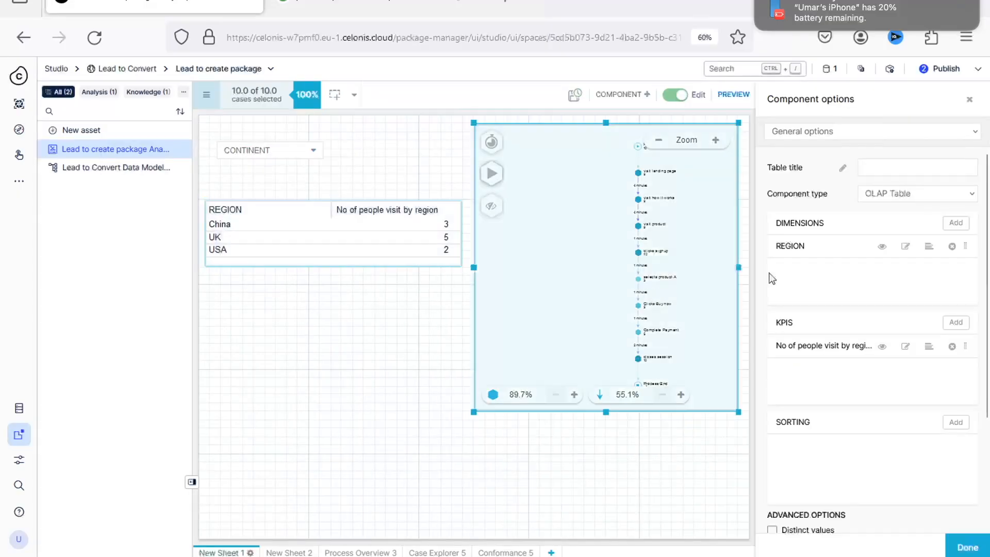
pyautogui.click(905, 246)
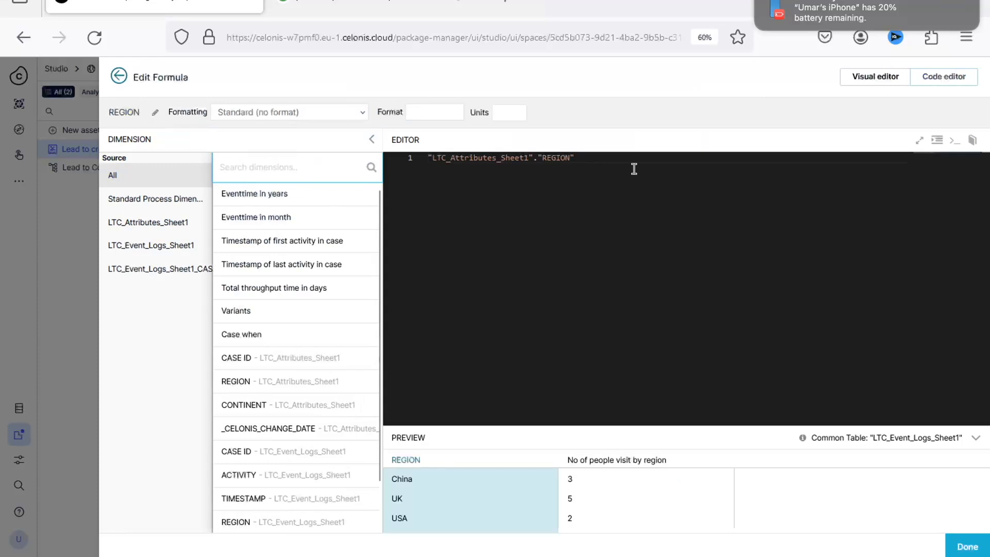
pyautogui.hotkey('ctrl', 'a')
pyautogui.hotkey('ctrl', 'c')
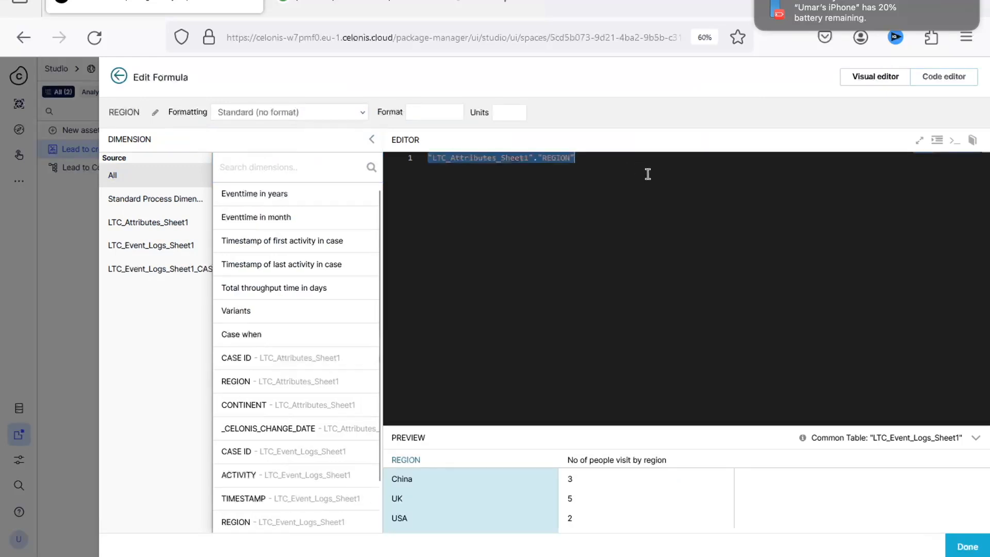
# Close the formula editor and set the analysis-wide load script to FILTER "LTC_Attributes_Sheet1"."REGION" = 'China'
pyautogui.click(961, 547)
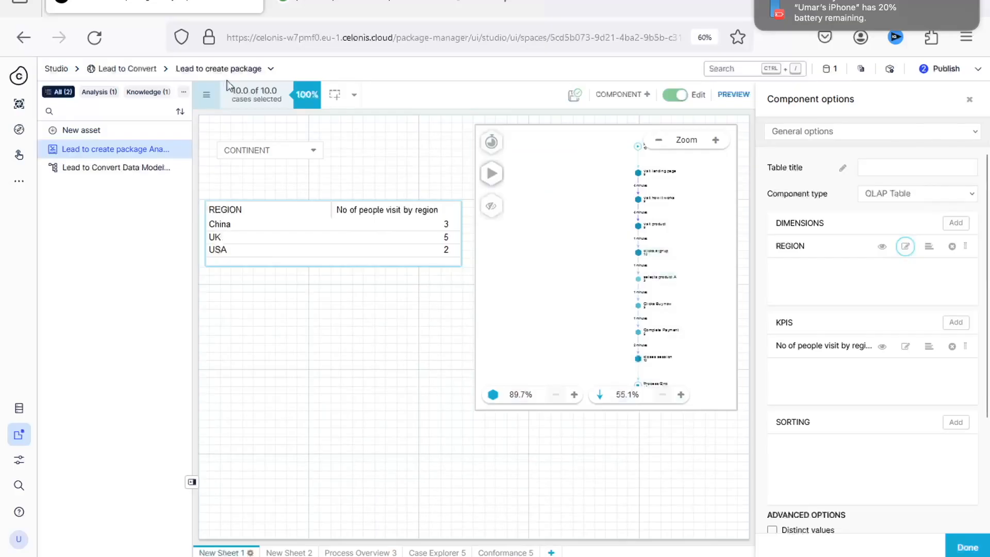
pyautogui.click(206, 95)
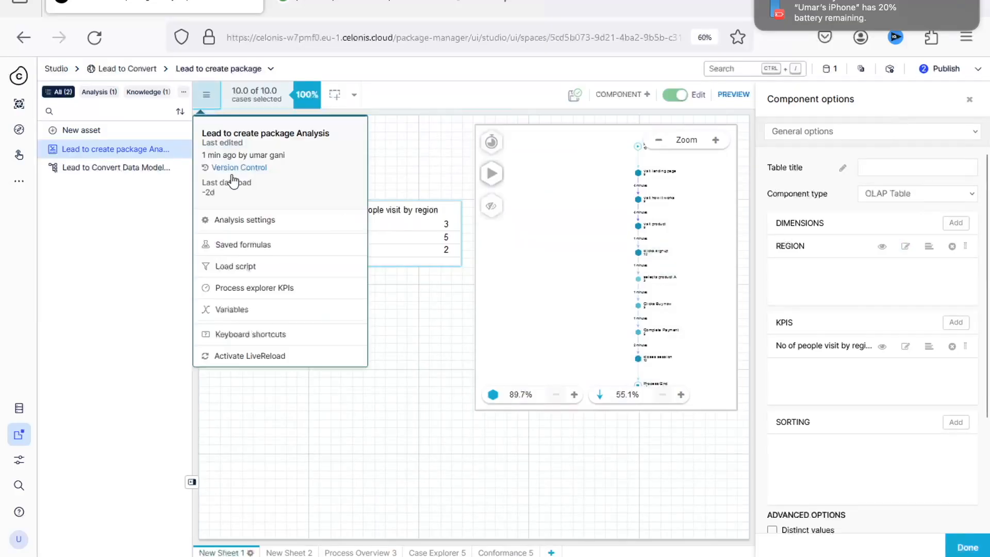
pyautogui.click(270, 265)
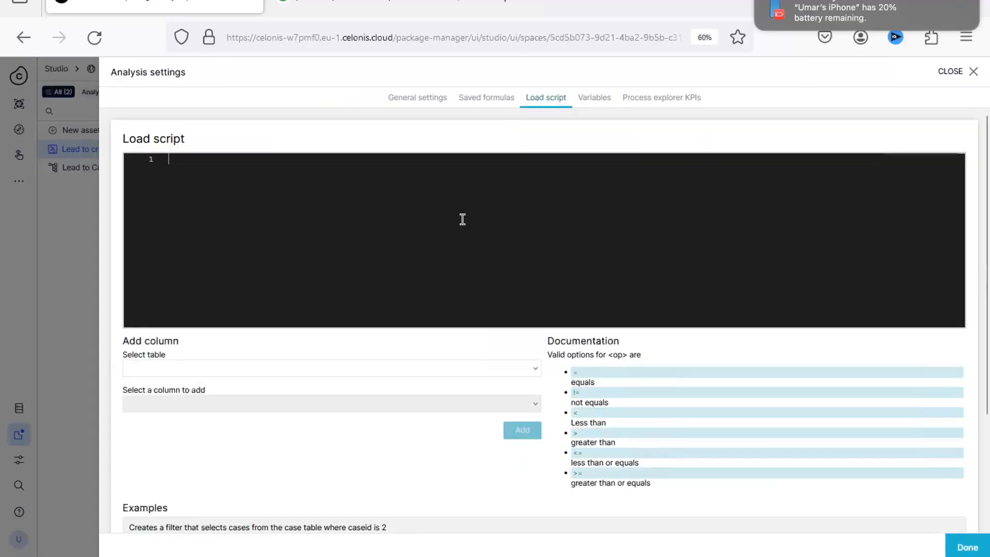
pyautogui.write('FILTER')
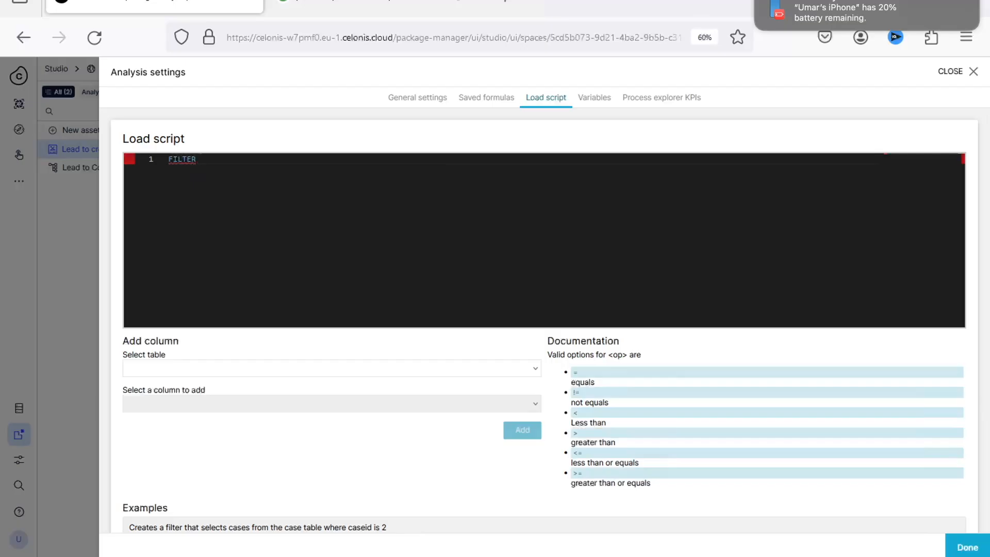
pyautogui.hotkey('ctrl', 'v')
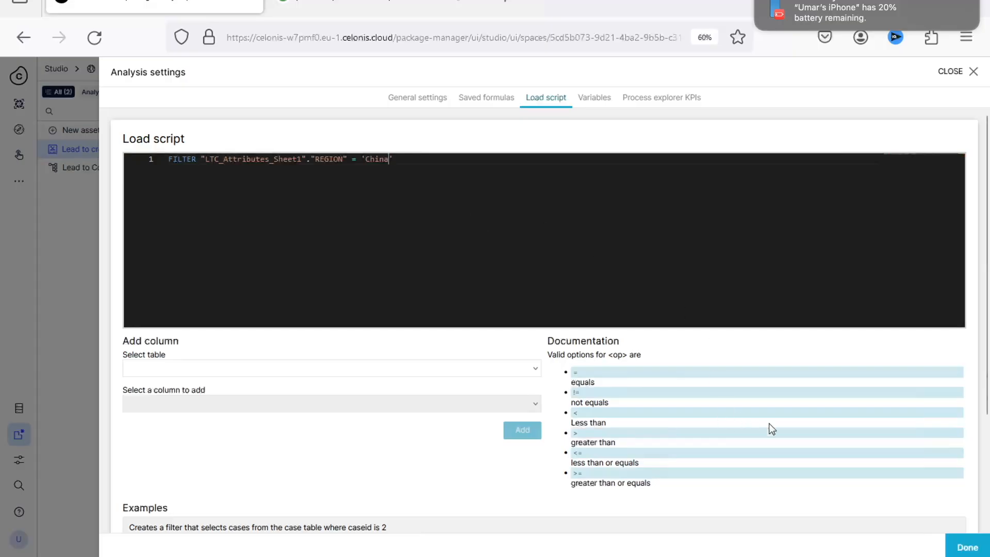
pyautogui.click(960, 550)
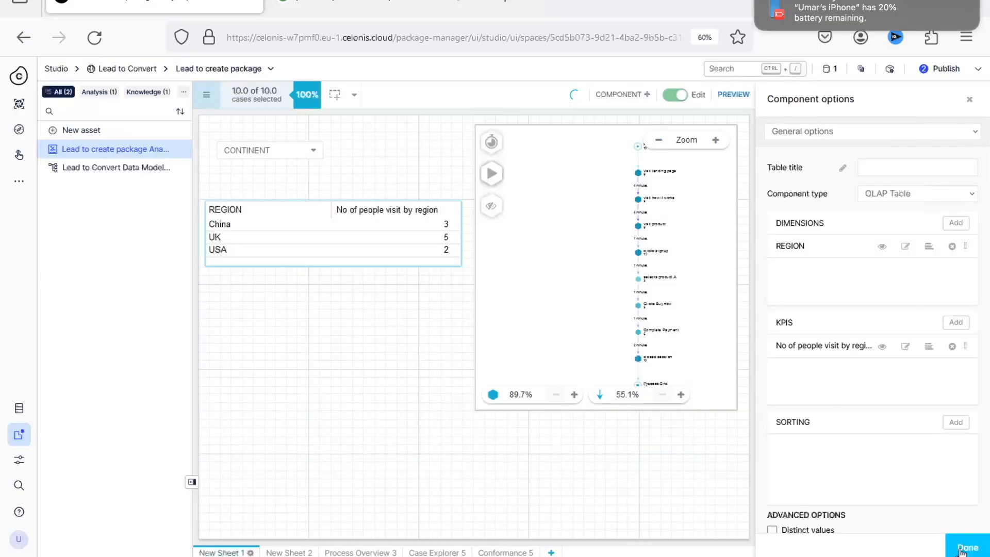
# Move the process explorer slightly down and to the right of its place on New Sheet 1, and reselect the REGION table
pyautogui.click(316, 264)
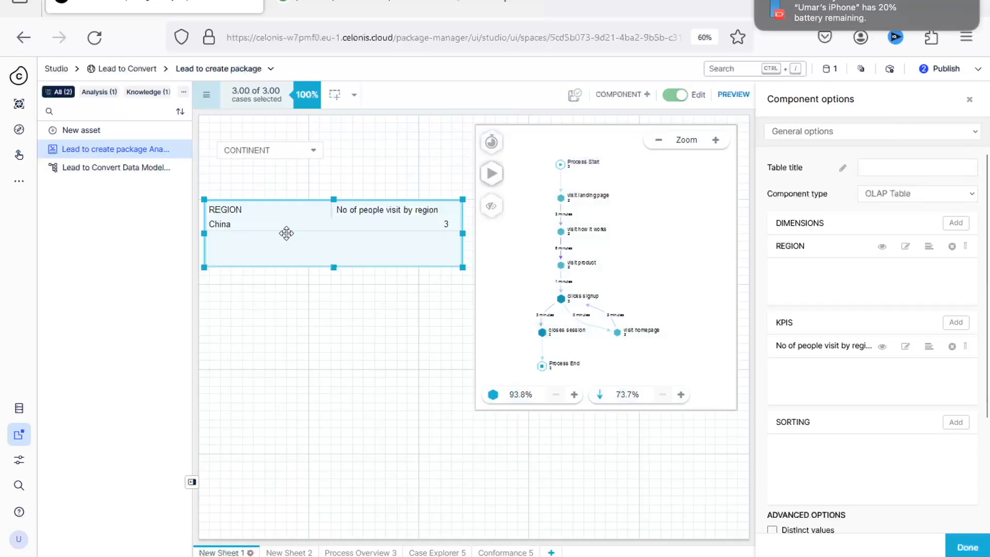
pyautogui.click(279, 140)
pyautogui.click(508, 252)
pyautogui.moveTo(570, 324); pyautogui.dragTo(582, 341)
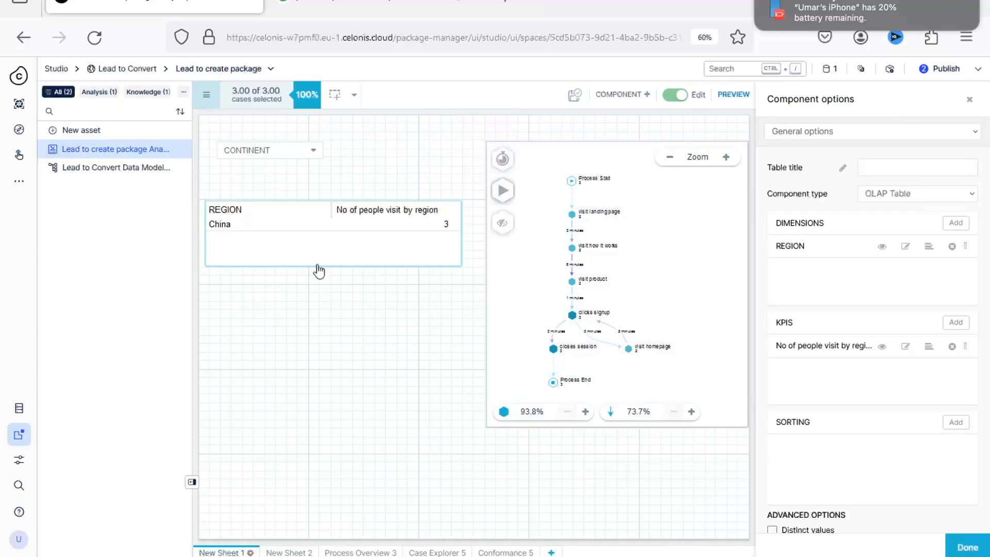
pyautogui.click(310, 243)
# Delete the region filter from the analysis-wide load script and apply the empty script
pyautogui.click(207, 94)
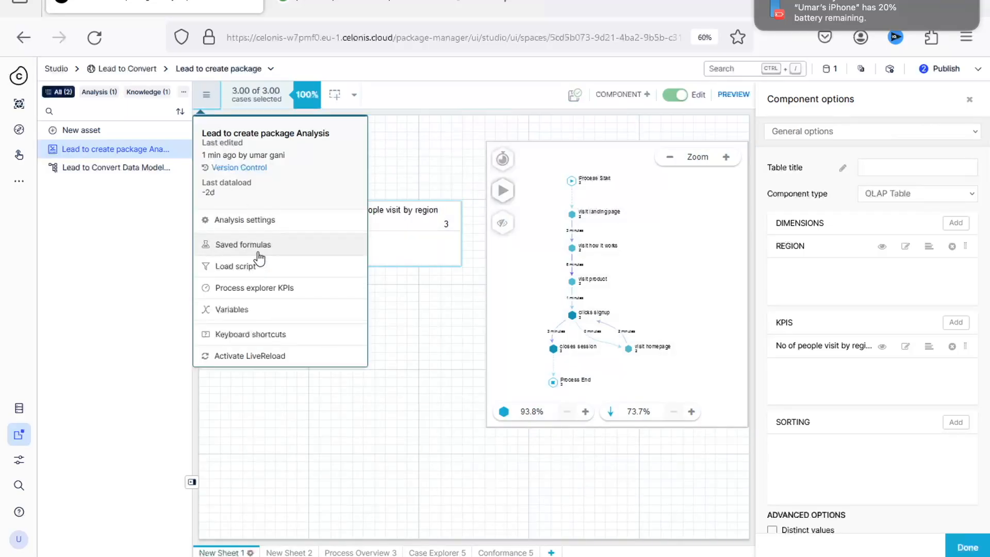
pyautogui.click(258, 268)
pyautogui.moveTo(401, 161); pyautogui.dragTo(98, 147)
pyautogui.press('BackSpace')
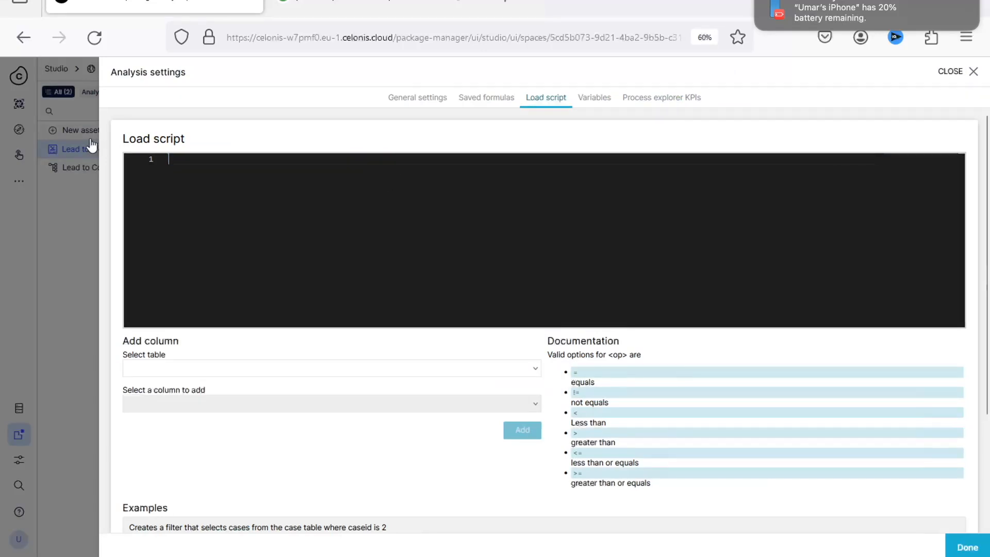
pyautogui.click(954, 550)
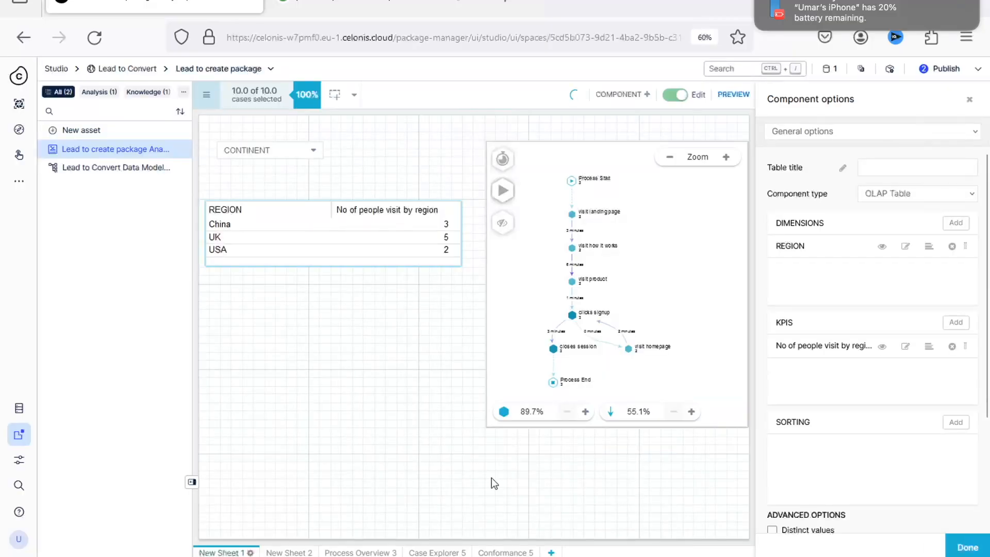
# Set New Sheet 1's own load script to FILTER "LTC_Attributes_Sheet1"."REGION" = 'China' in its sheet options
pyautogui.click(251, 552)
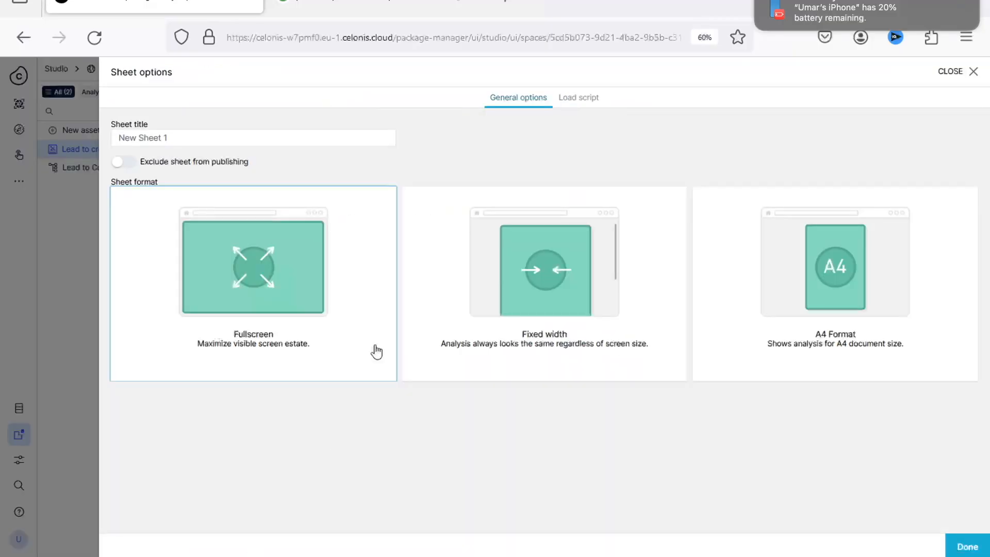
pyautogui.click(578, 98)
pyautogui.click(967, 546)
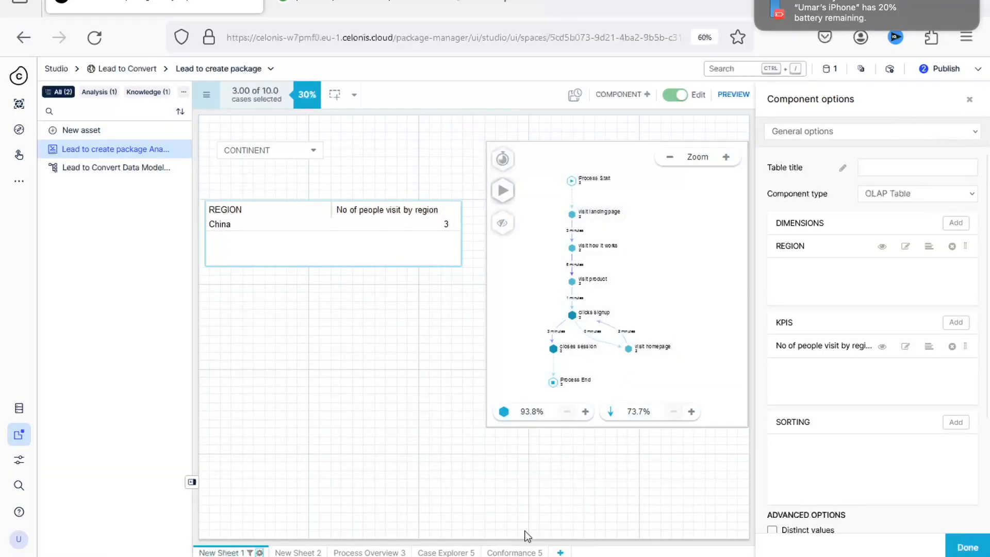
# Check the case selection on the Conformance, Case Explorer and Process Overview sheets, and return to New Sheet 1
pyautogui.click(522, 553)
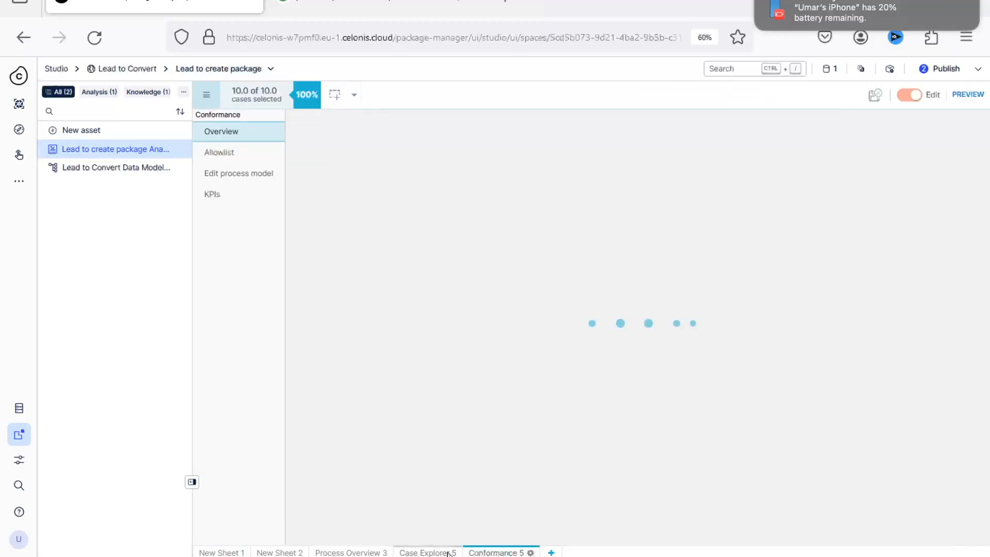
pyautogui.click(428, 552)
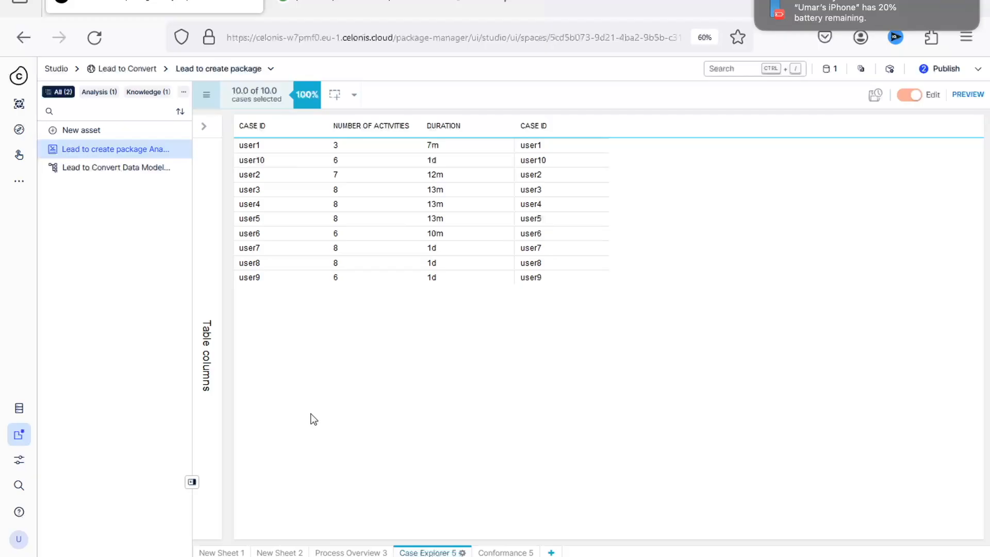
pyautogui.click(352, 552)
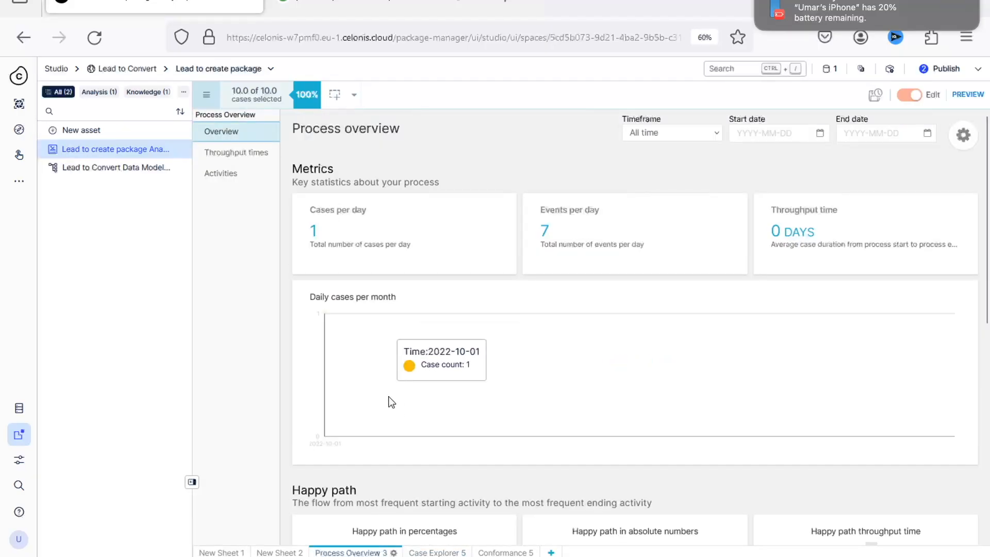
pyautogui.click(221, 551)
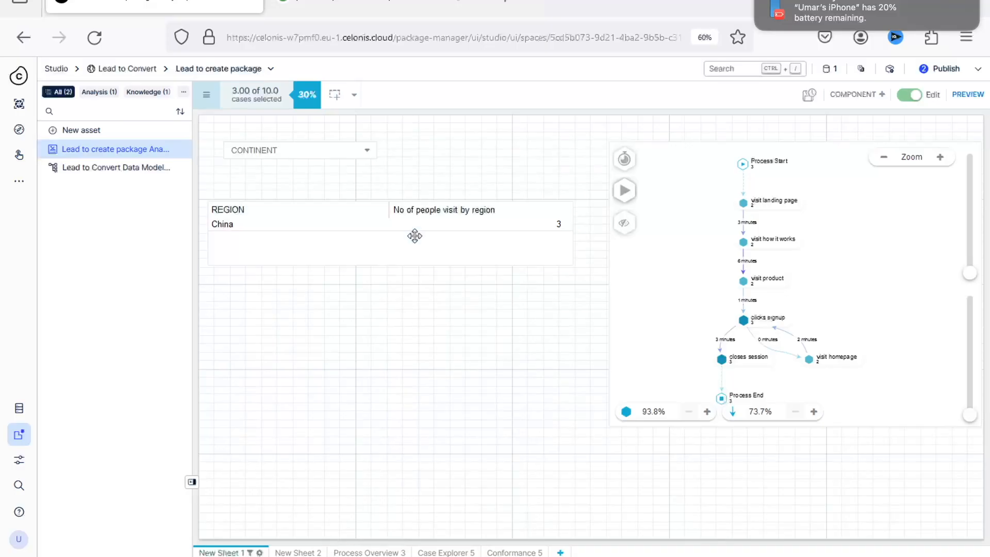
# Copy the China region filter from New Sheet 1's load script, delete it there and apply the empty script
pyautogui.click(252, 552)
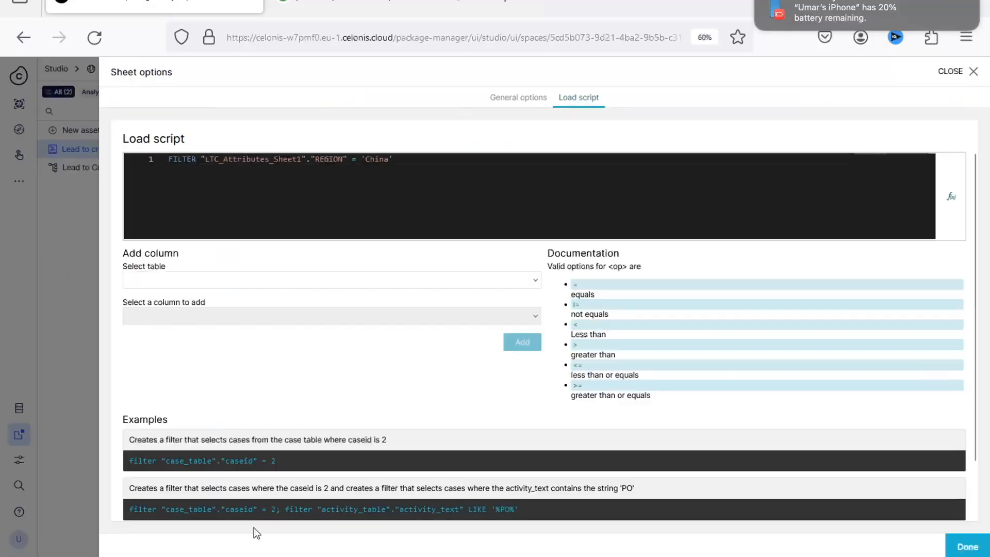
pyautogui.moveTo(410, 163); pyautogui.dragTo(172, 123)
pyautogui.hotkey('ctrl', 'c')
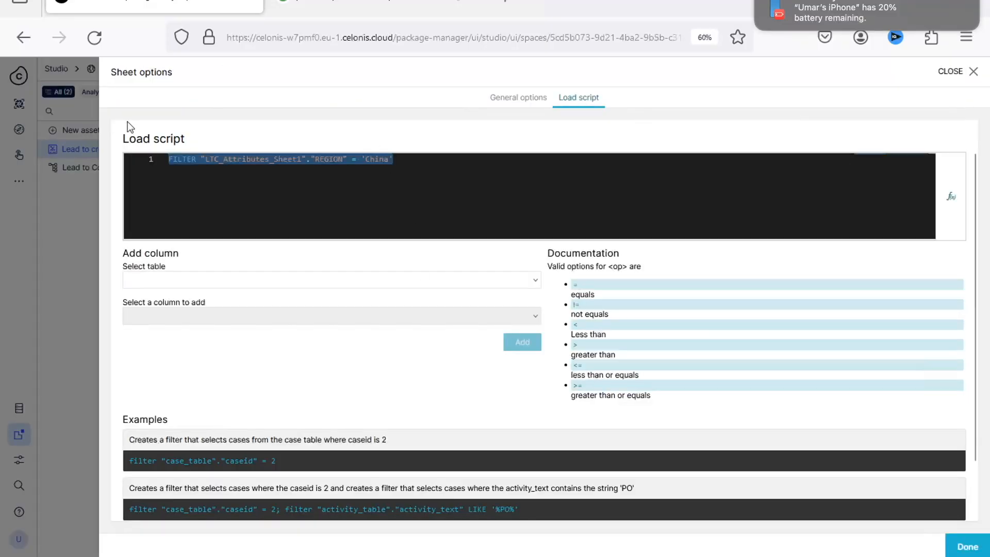
pyautogui.press('BackSpace')
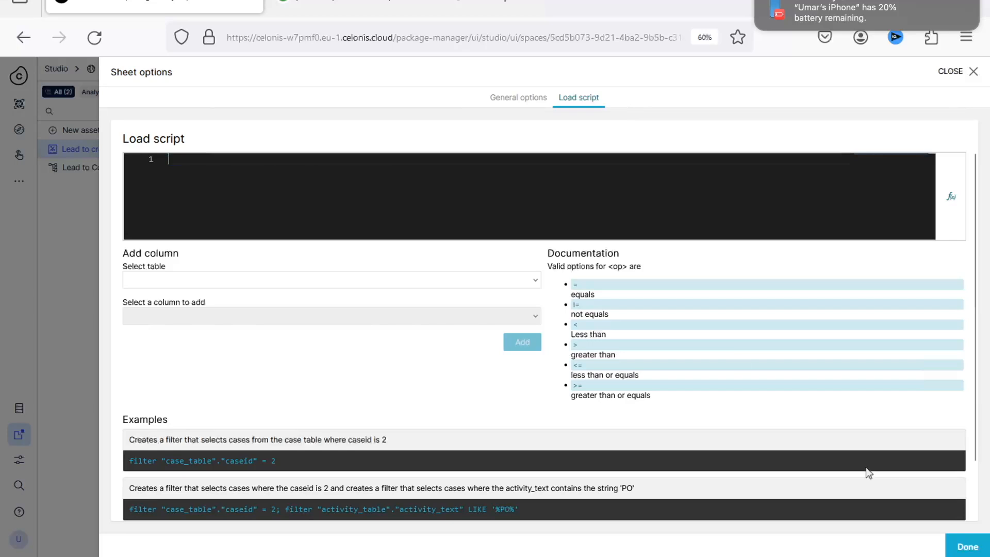
pyautogui.click(965, 547)
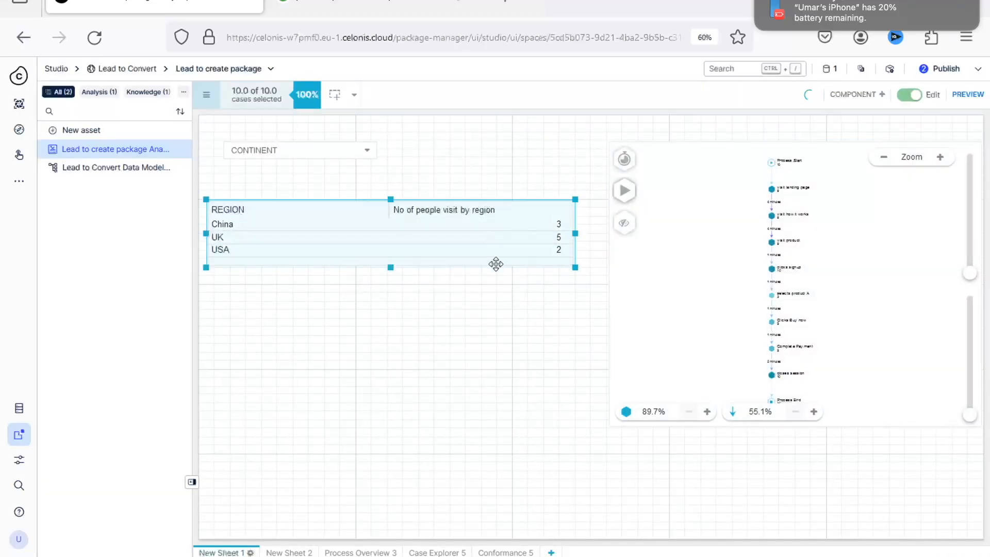
# Give the REGION table the component filter FILTER "LTC_Attributes_Sheet1"."REGION" = 'China'
pyautogui.rightClick(504, 238)
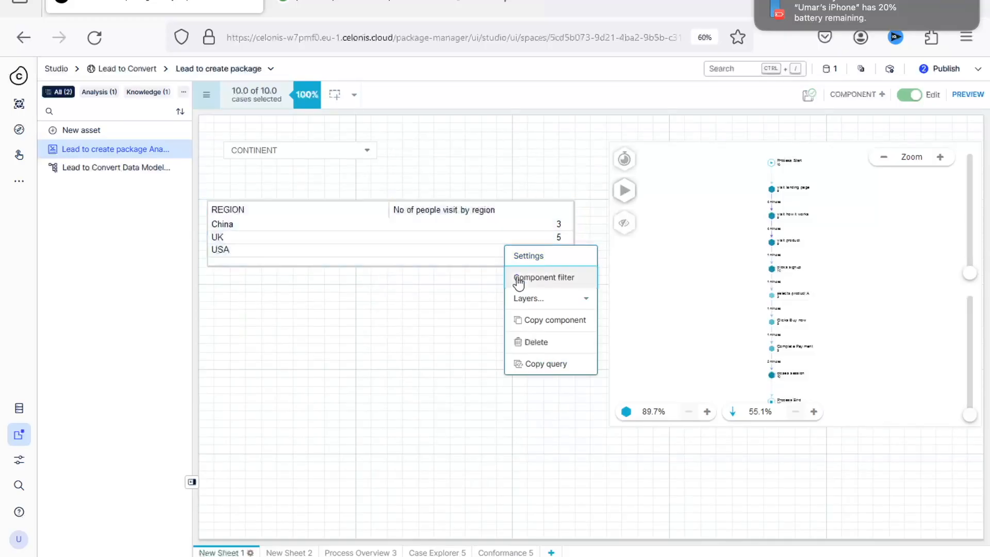
pyautogui.click(517, 277)
pyautogui.click(484, 192)
pyautogui.hotkey('ctrl', 'v')
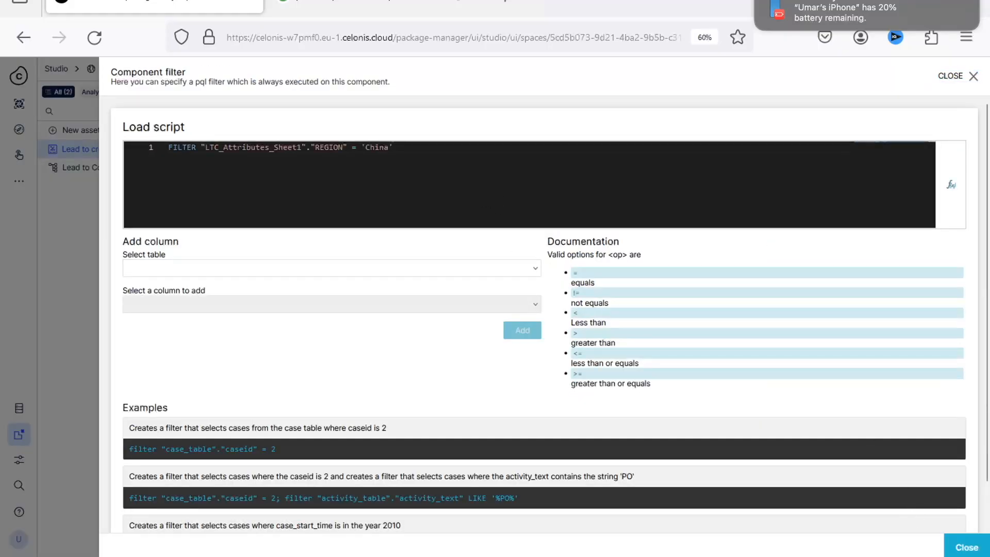
pyautogui.click(963, 547)
pyautogui.click(418, 242)
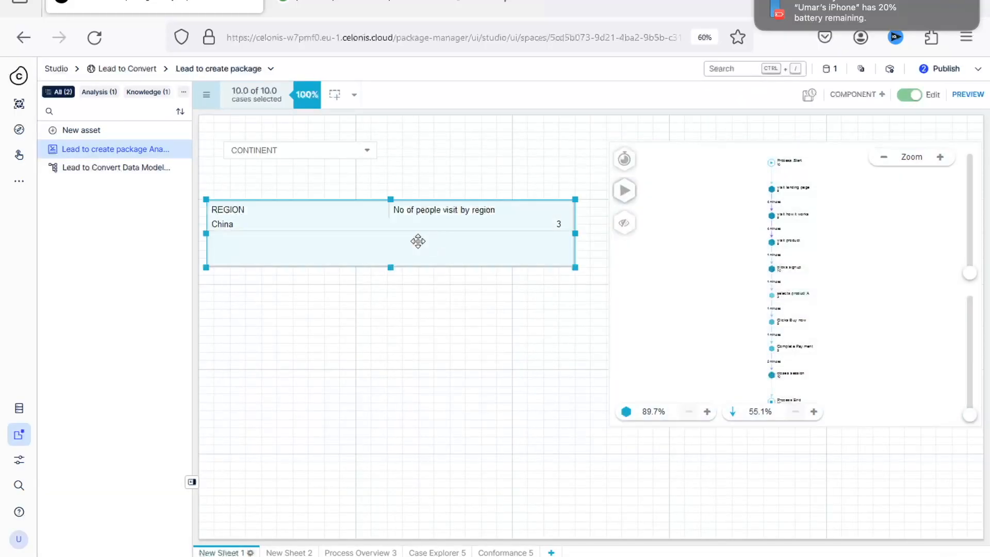
# Leave edit mode and enlarge the process explorer to compare its flow with the filtered REGION table
pyautogui.click(913, 101)
pyautogui.click(941, 157)
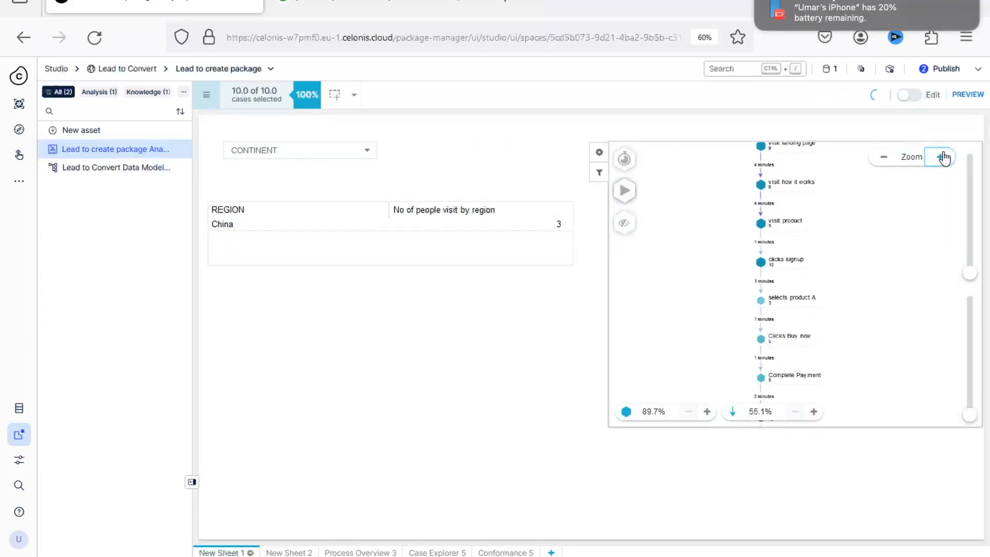
pyautogui.scroll(5, 832, 207)
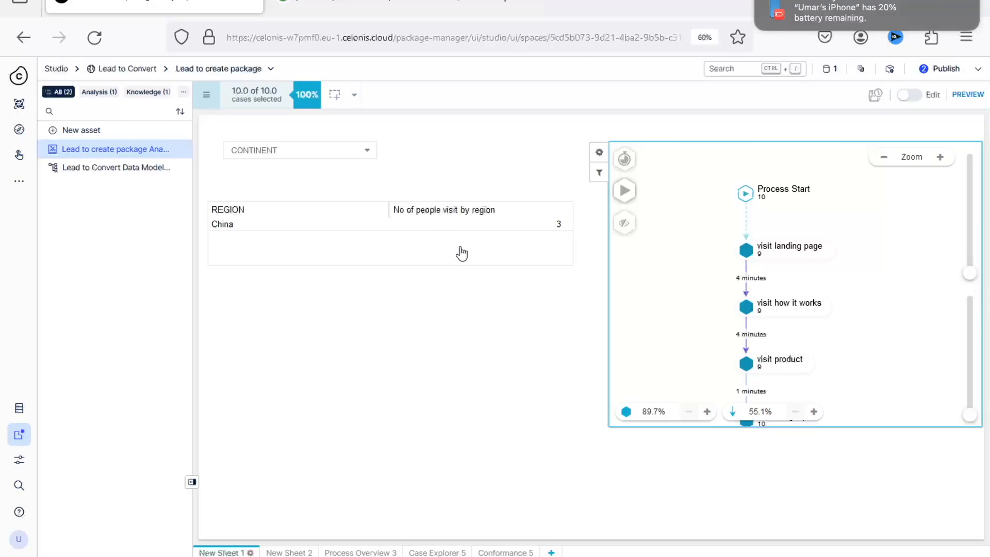
# Return to edit mode, delete the REGION table's component filter and shift the table slightly lower on the sheet
pyautogui.click(908, 97)
pyautogui.rightClick(409, 230)
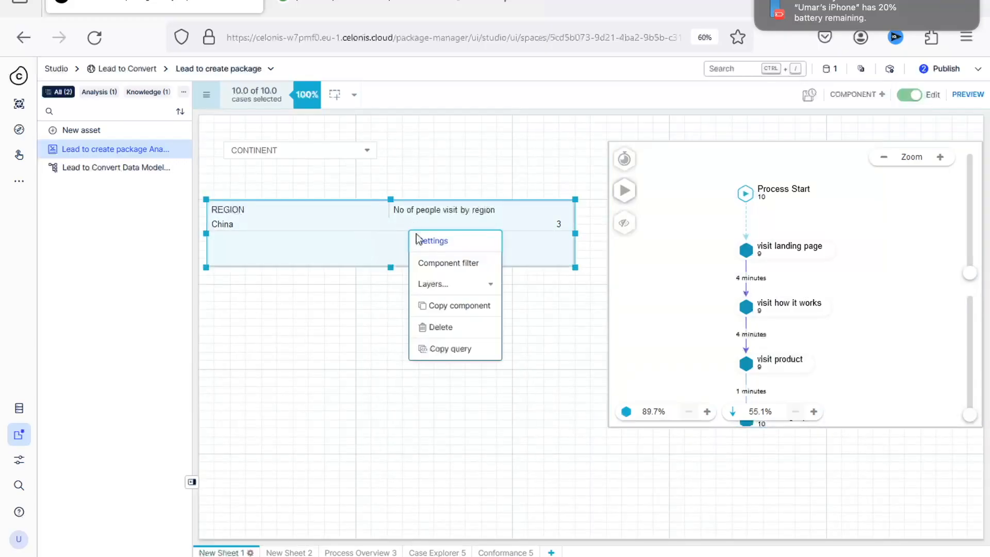
pyautogui.click(439, 266)
pyautogui.moveTo(411, 150); pyautogui.dragTo(168, 147)
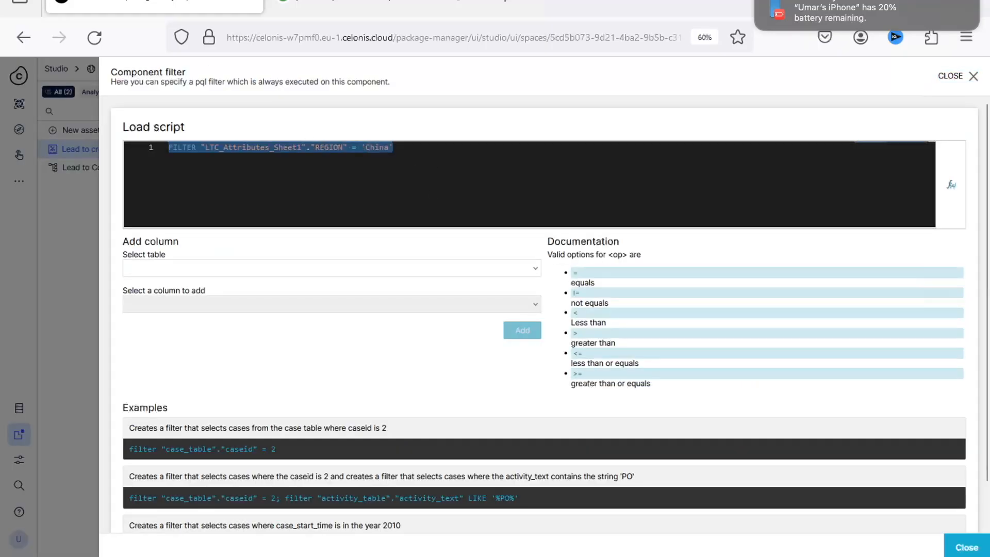
pyautogui.press('BackSpace')
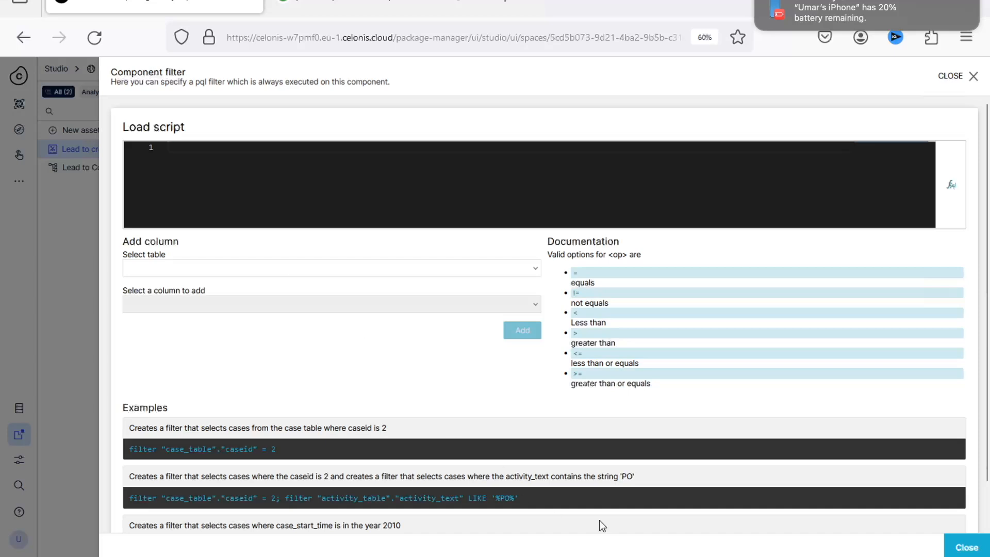
pyautogui.click(951, 548)
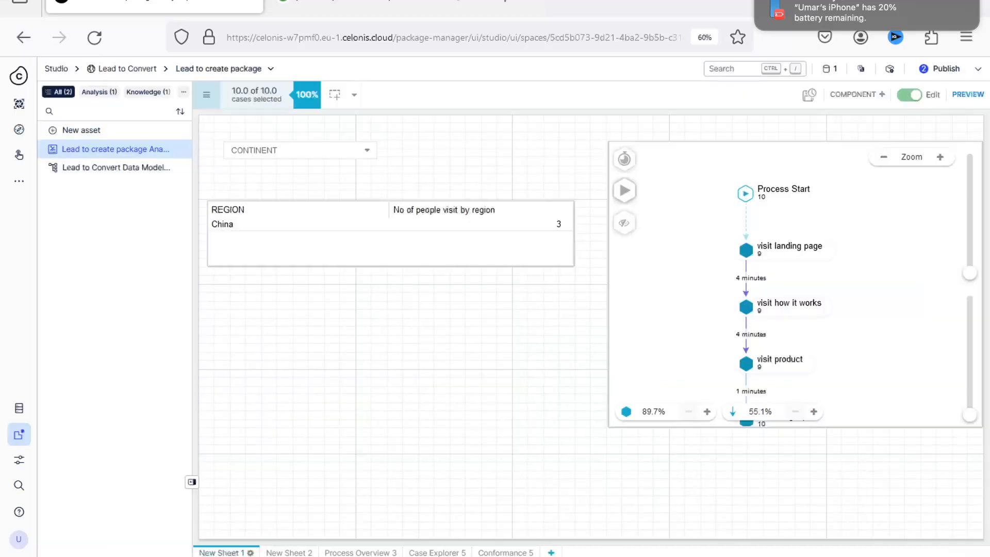
pyautogui.click(452, 236)
pyautogui.click(407, 176)
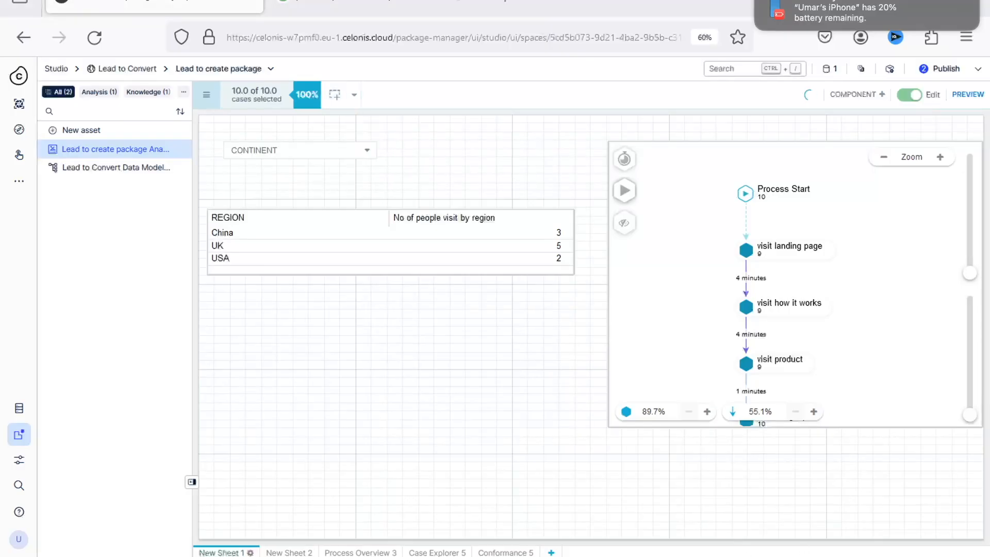
# Switch to PowerPoint to read the selection topics on the Gathering Insights & Intelligence slide, and return to Celonis
pyautogui.click(620, 513)
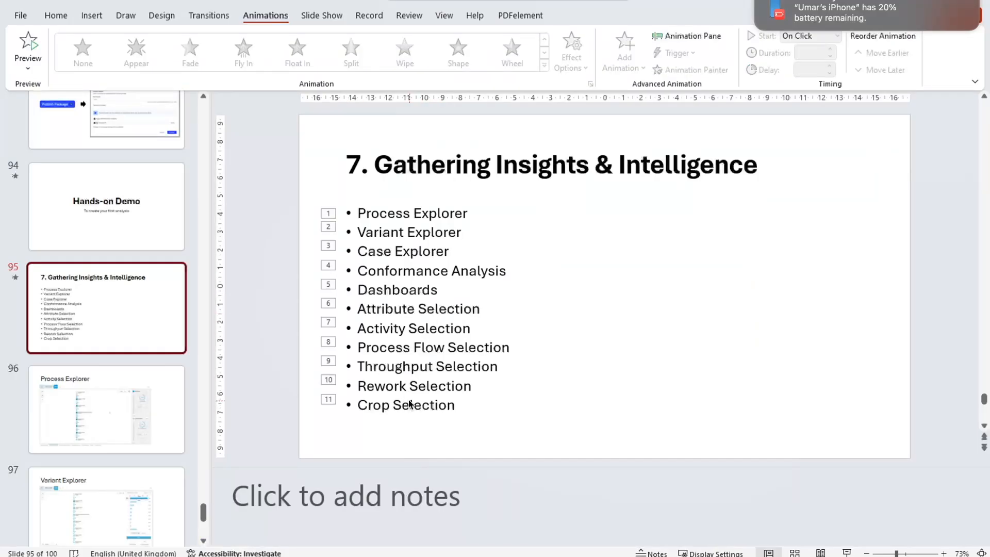
pyautogui.hotkey('alt', 'Tab')
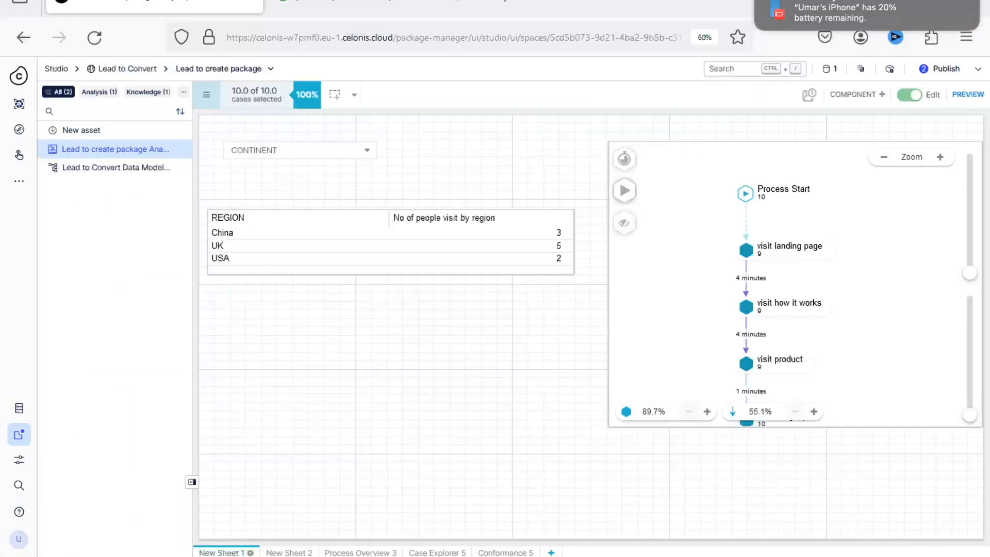
# Apply an attribute selection that keeps only the cases with REGION UK from LTC_Attributes_Sheet1
pyautogui.click(334, 94)
pyautogui.click(329, 185)
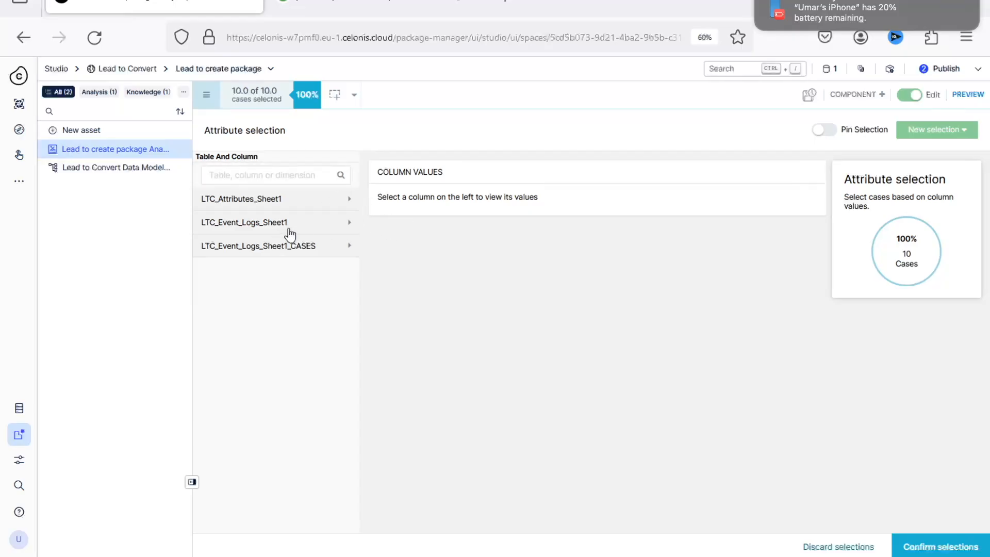
pyautogui.click(302, 206)
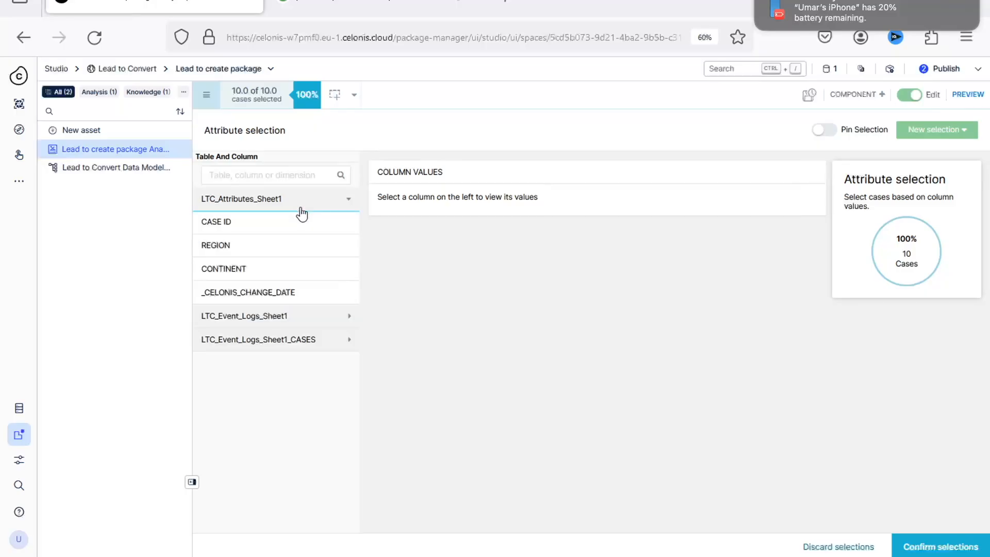
pyautogui.click(293, 240)
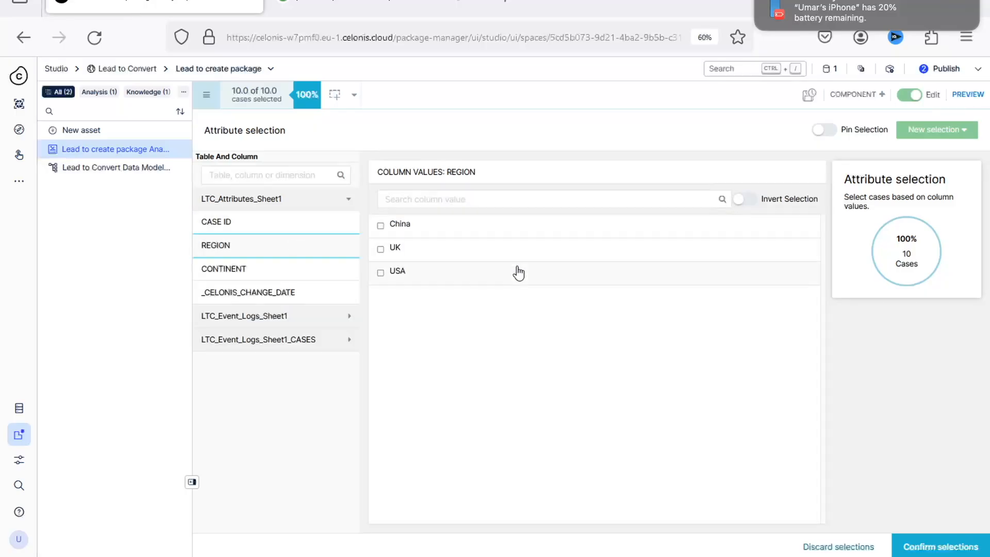
pyautogui.click(405, 248)
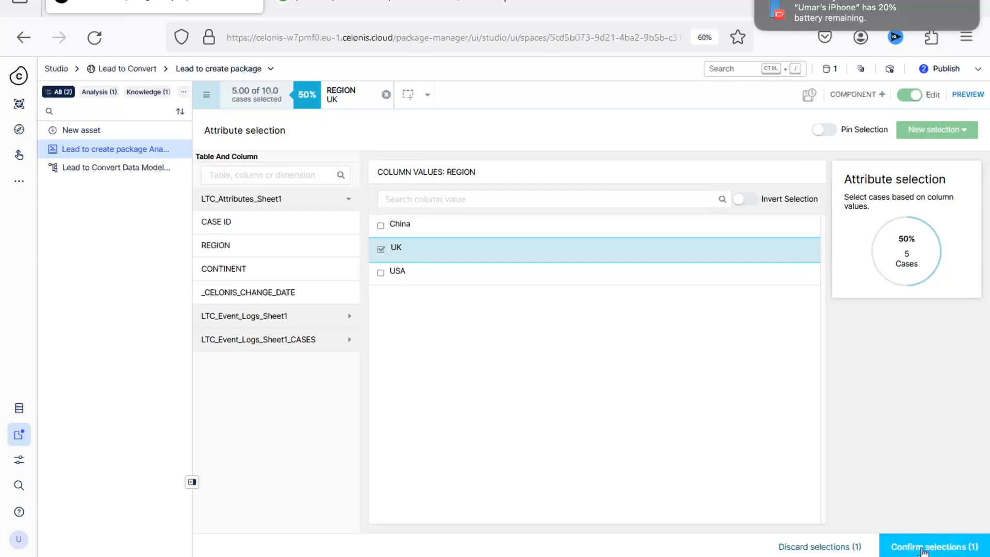
pyautogui.click(891, 540)
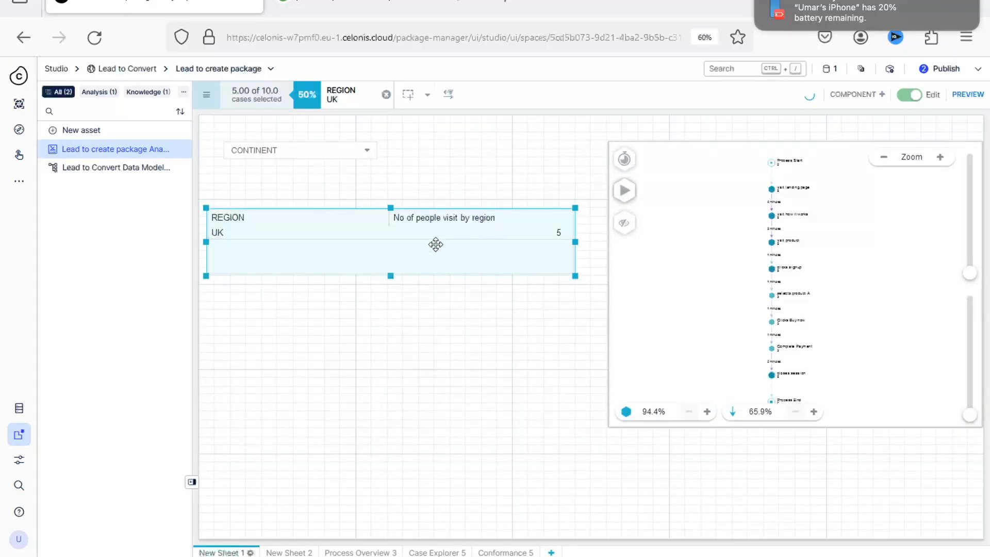
# Leave edit mode and enlarge the process explorer to examine the flow of the UK cases
pyautogui.click(809, 275)
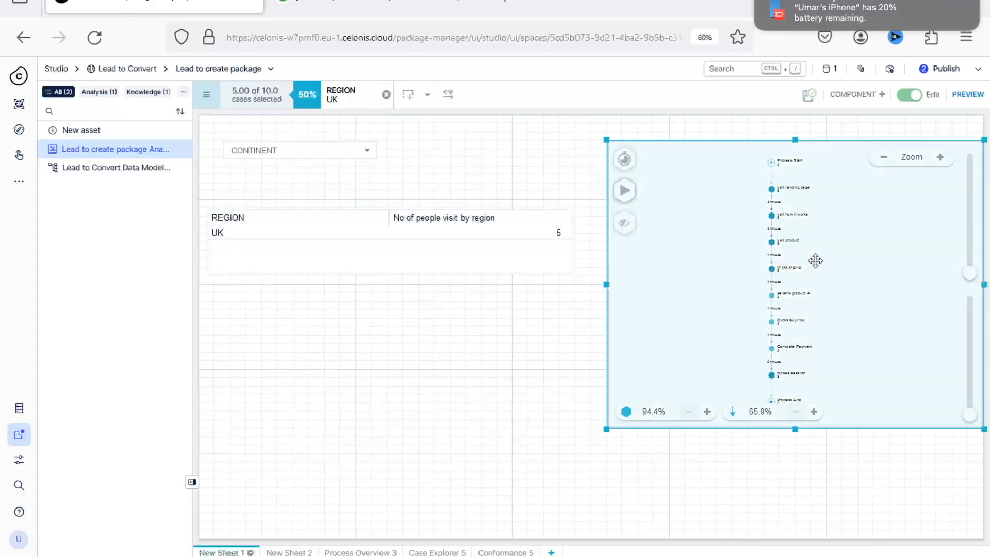
pyautogui.click(909, 95)
pyautogui.click(939, 157)
pyautogui.moveTo(828, 177); pyautogui.dragTo(807, 312)
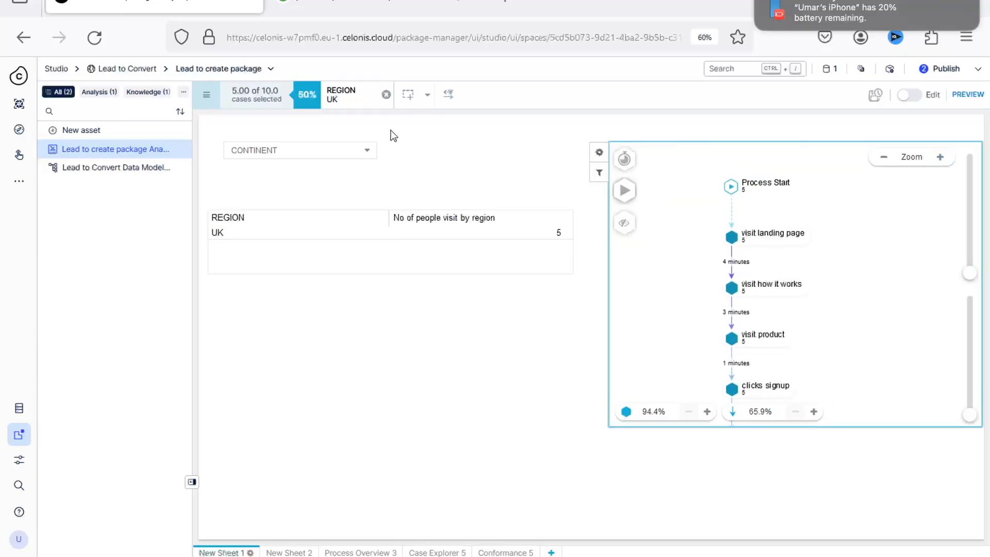
# Remove the REGION selection and apply an activity selection for cases that flow through Complete Payment
pyautogui.click(386, 98)
pyautogui.click(336, 94)
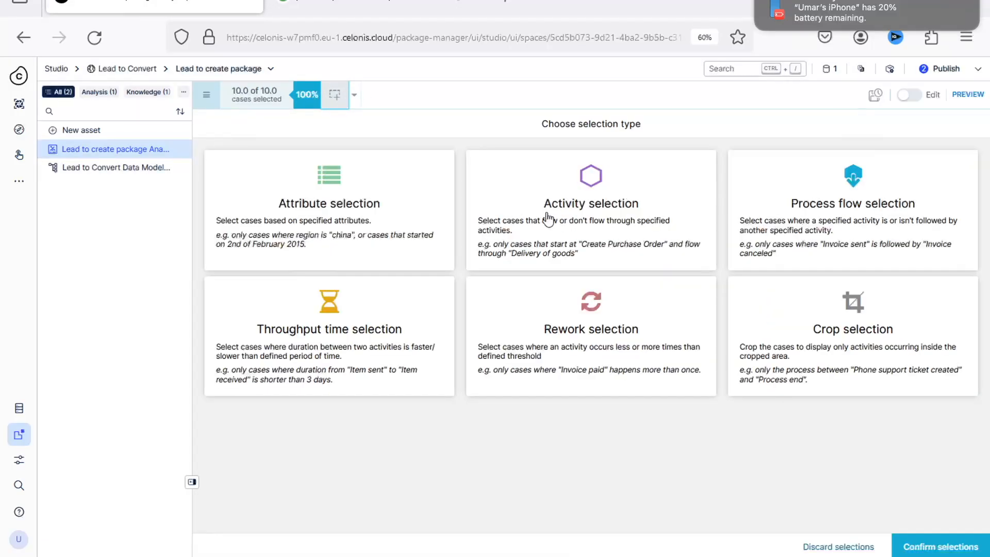
pyautogui.click(569, 210)
pyautogui.click(568, 210)
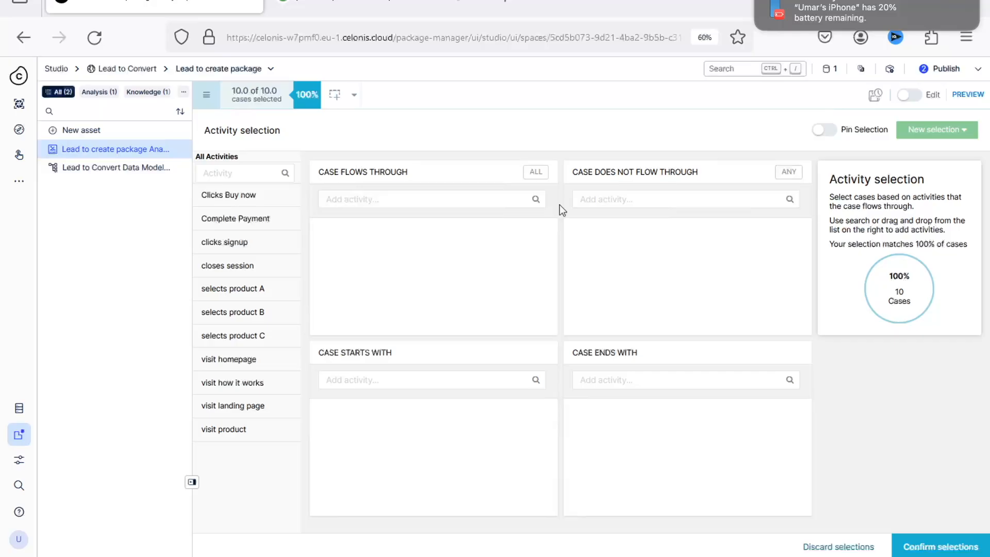
pyautogui.click(485, 203)
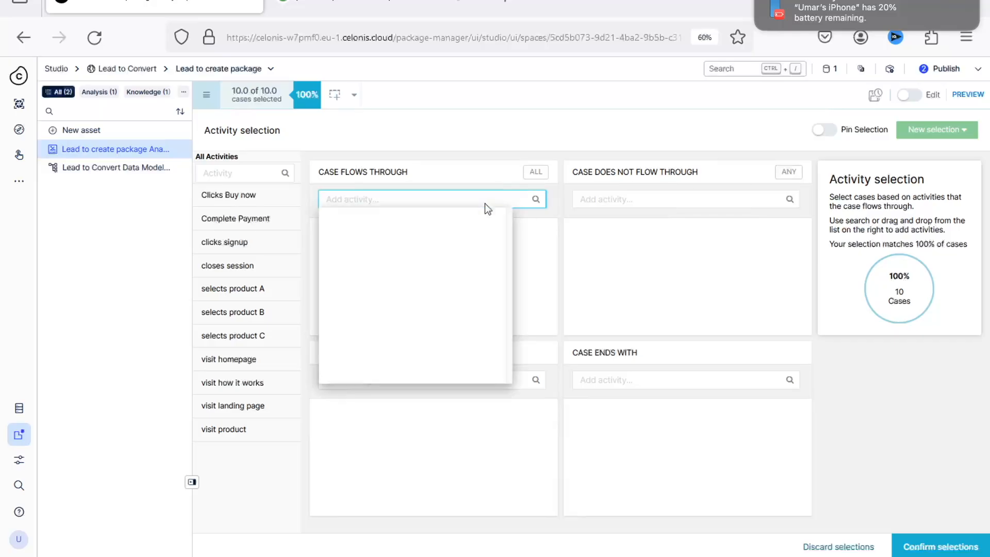
pyautogui.scroll(-3, 453, 263)
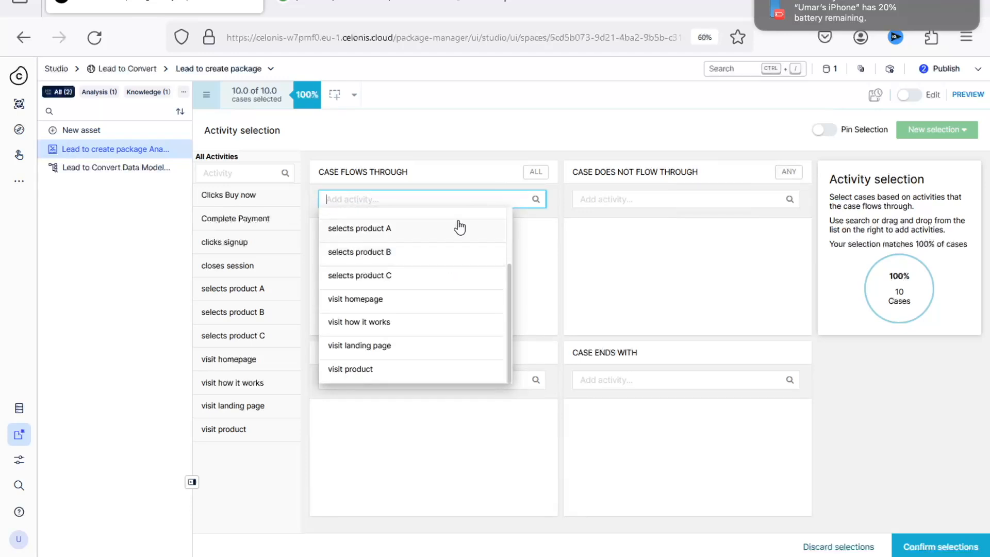
pyautogui.scroll(3, 461, 257)
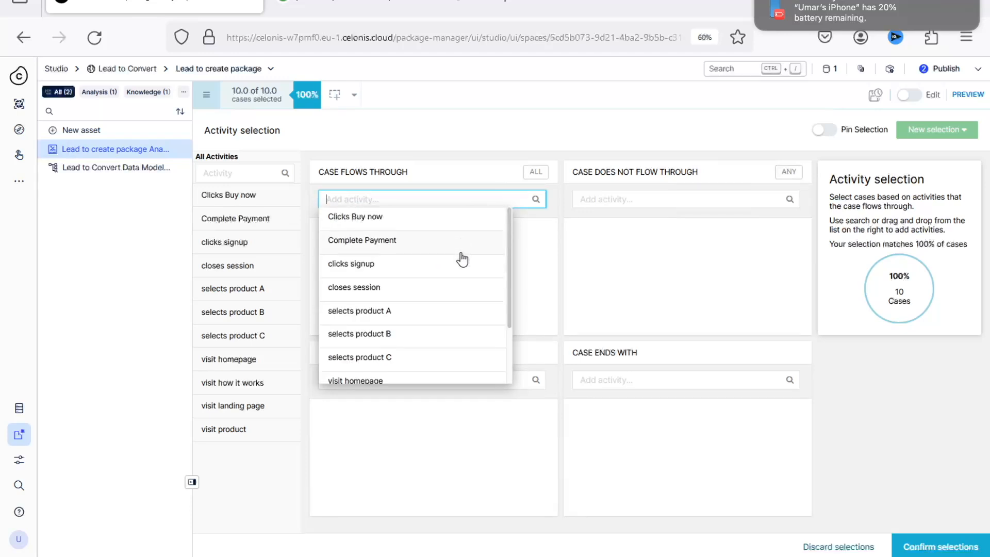
pyautogui.click(368, 244)
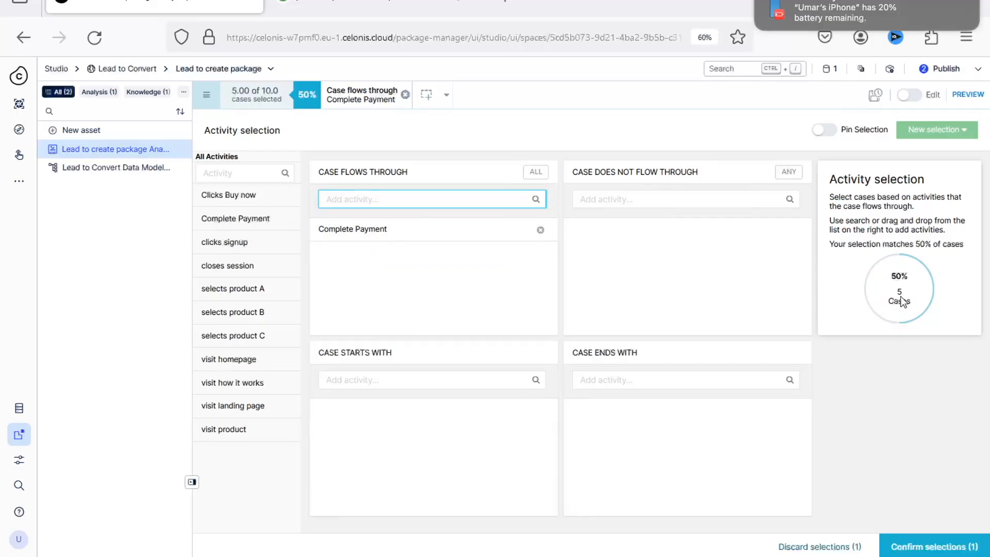
pyautogui.click(927, 546)
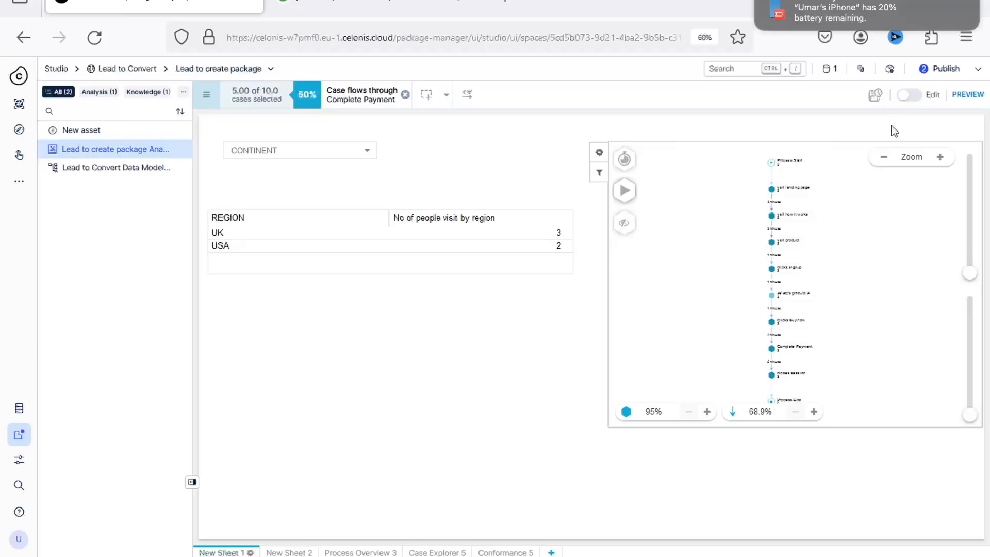
# Enlarge the process explorer and examine the activities in the flow of the cases with Complete Payment
pyautogui.click(939, 157)
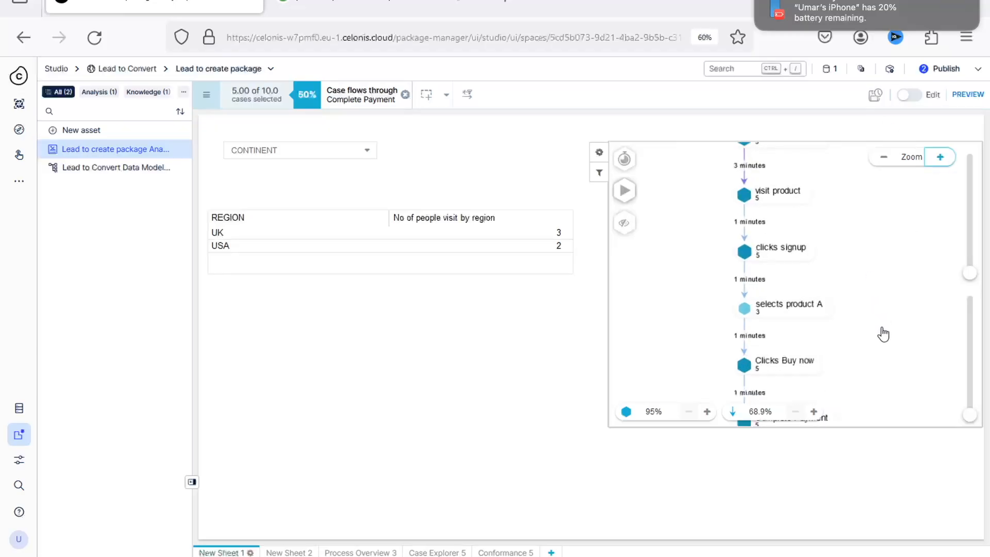
pyautogui.scroll(-1, 879, 242)
pyautogui.scroll(3, 873, 242)
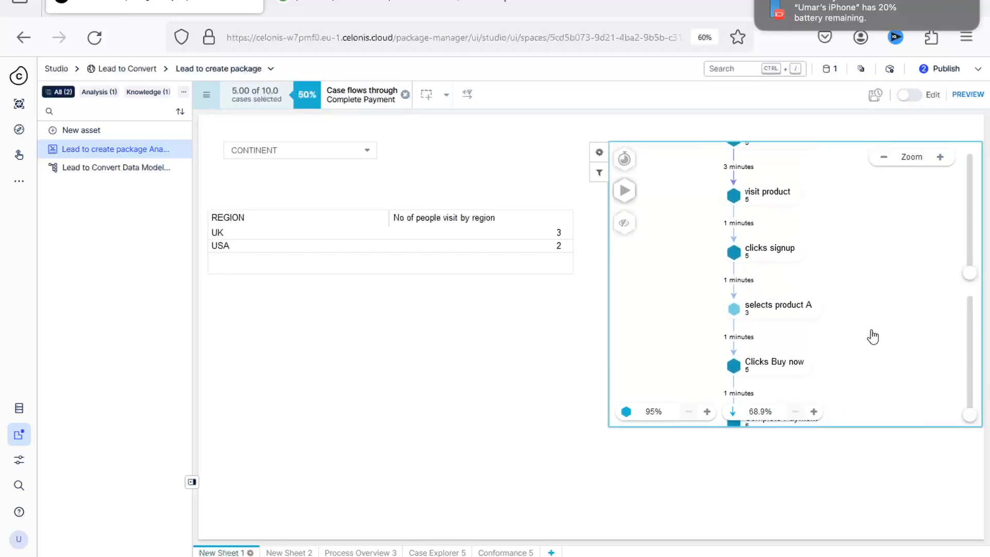
pyautogui.scroll(1, 872, 239)
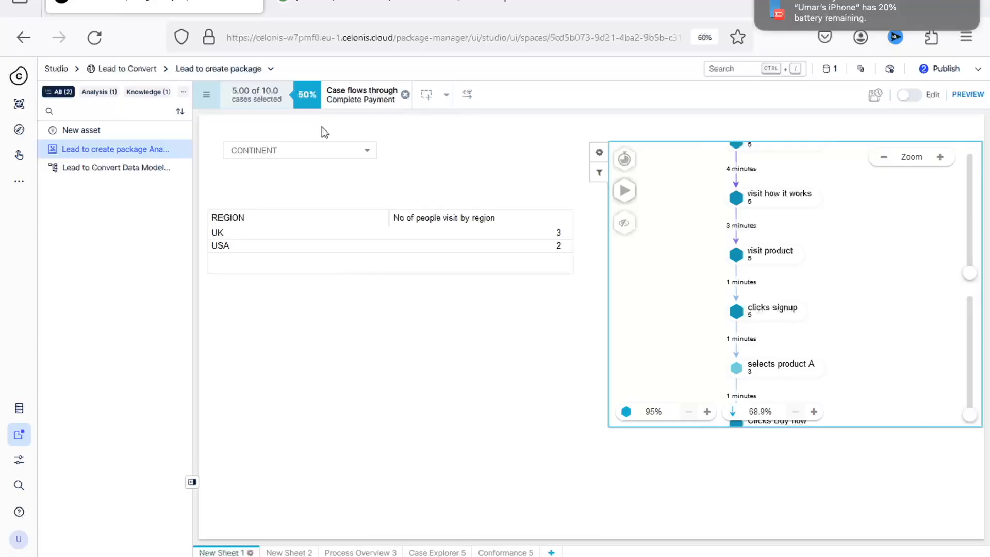
# Remove the activity selection and recreate it from the process explorer by keeping the cases with Complete Payment
pyautogui.click(405, 95)
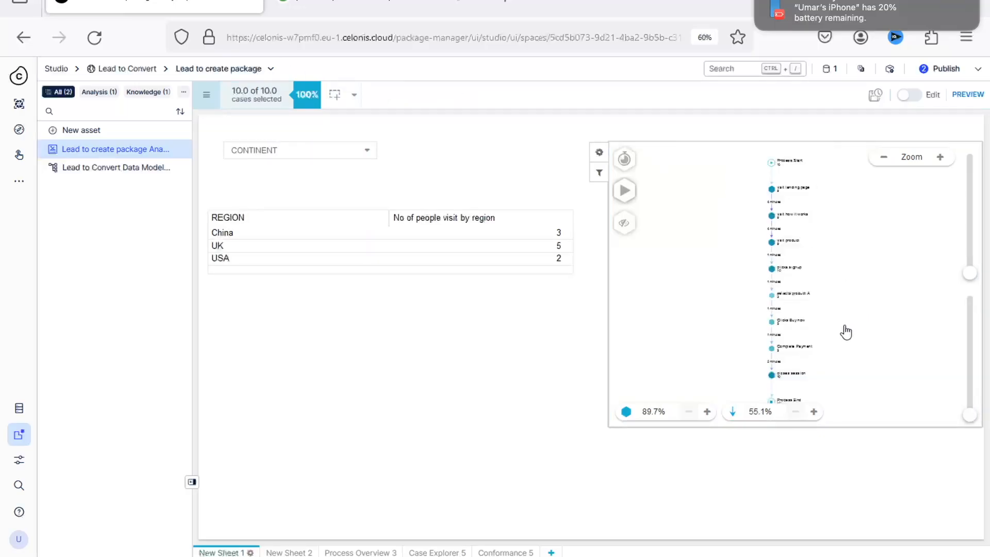
pyautogui.click(940, 157)
pyautogui.scroll(-2, 831, 260)
pyautogui.click(799, 320)
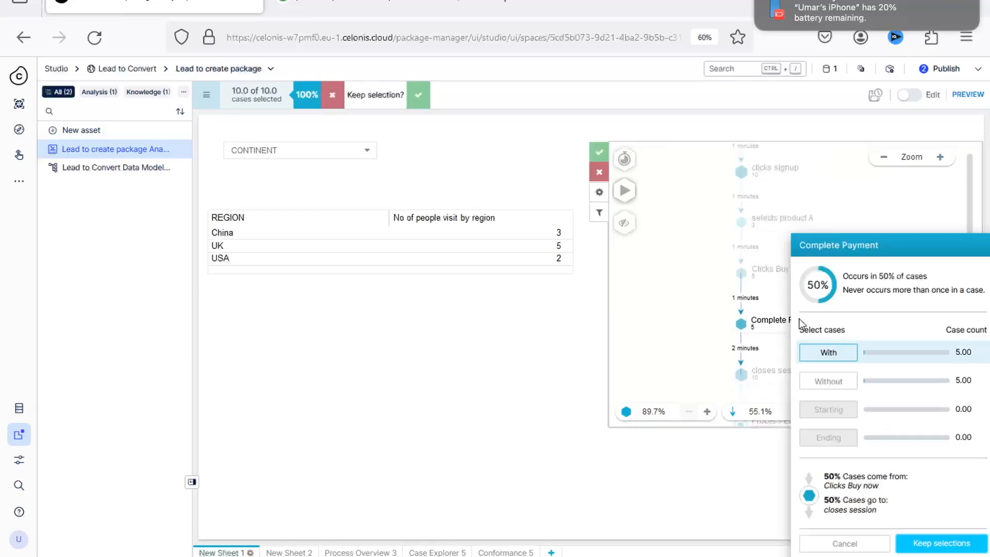
pyautogui.click(824, 351)
pyautogui.click(926, 545)
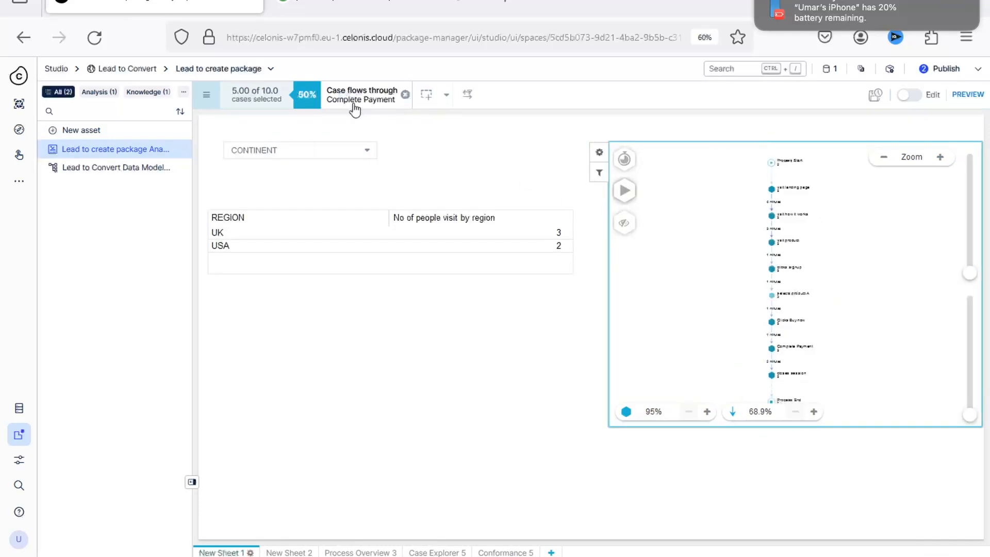
# Replace the activity selection with a process flow selection for selects product C followed anytime by Complete Payment
pyautogui.click(405, 95)
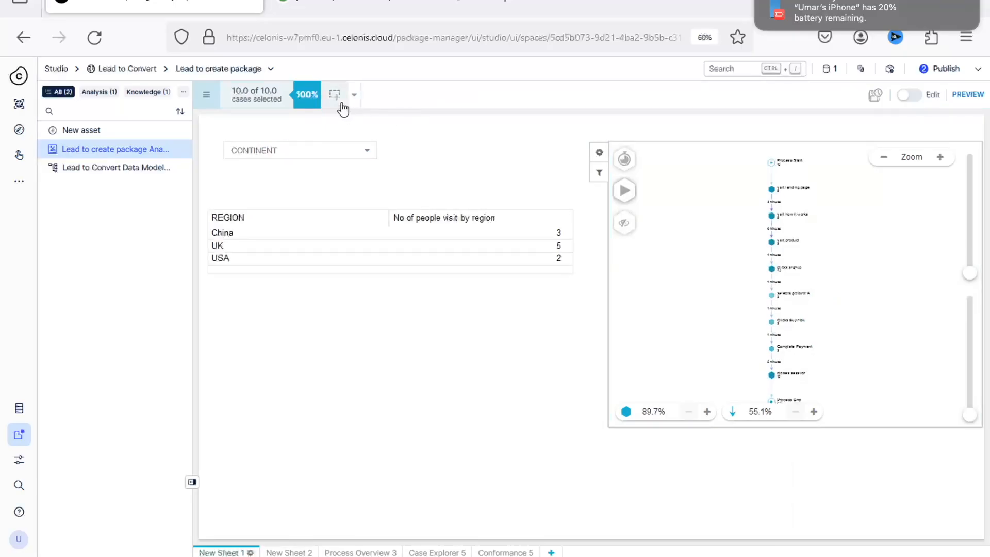
pyautogui.click(335, 97)
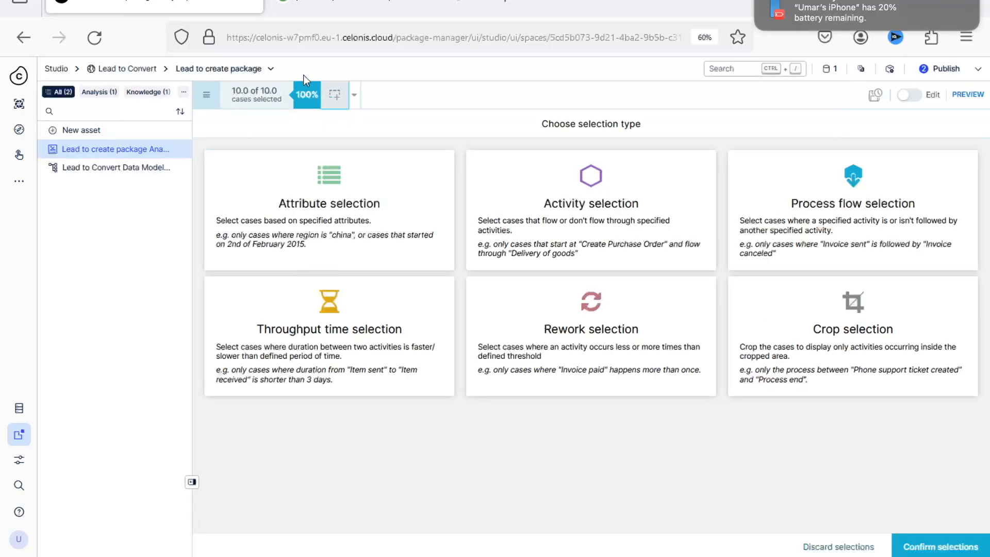
pyautogui.click(851, 215)
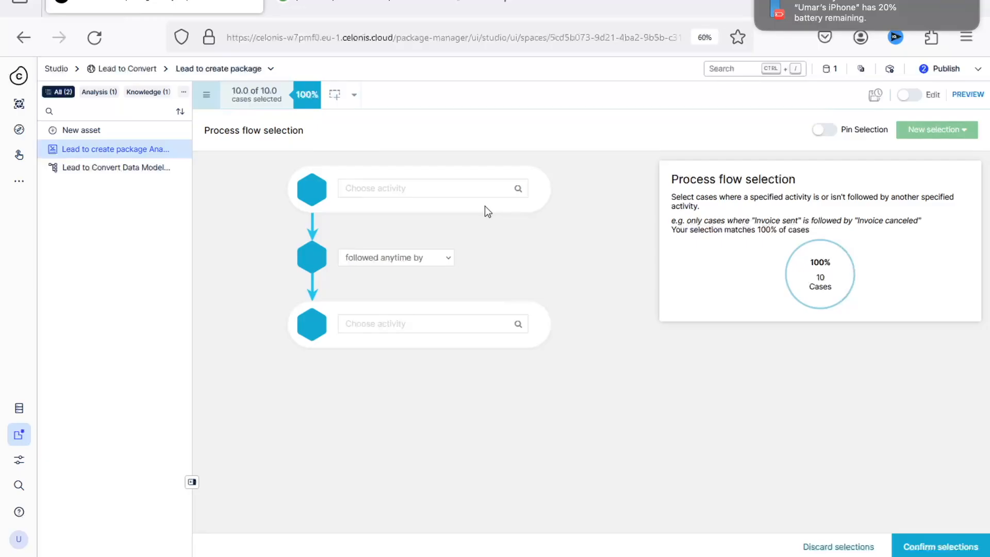
pyautogui.click(456, 192)
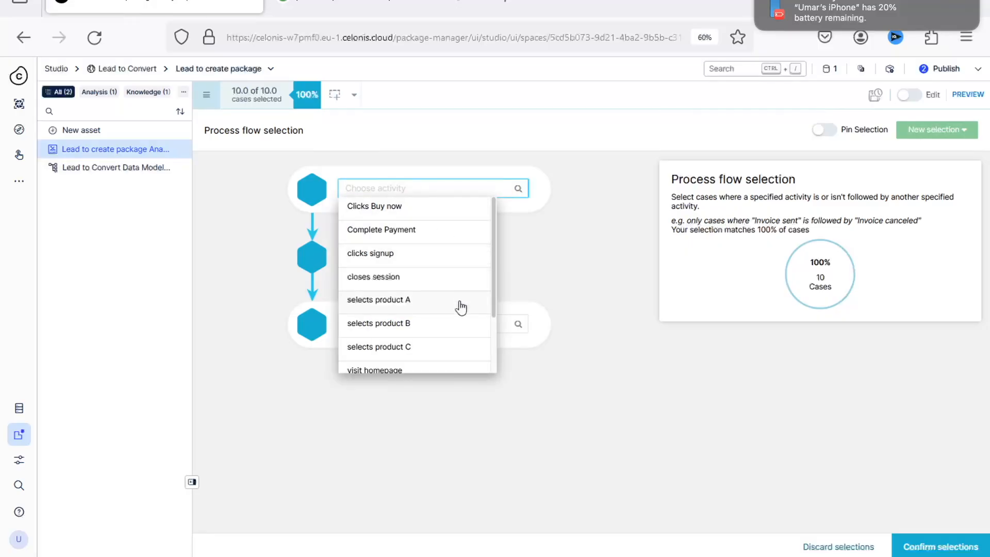
pyautogui.click(454, 348)
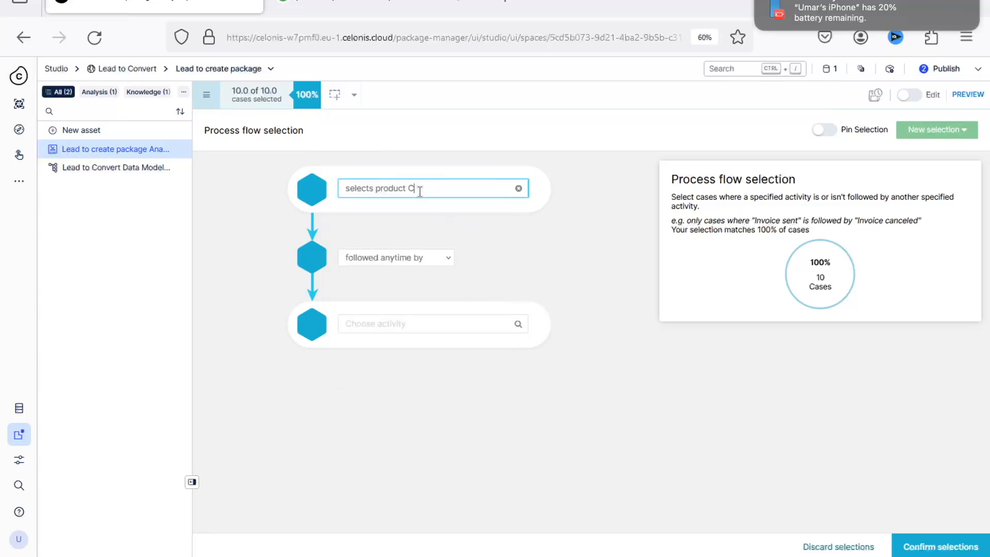
pyautogui.click(453, 331)
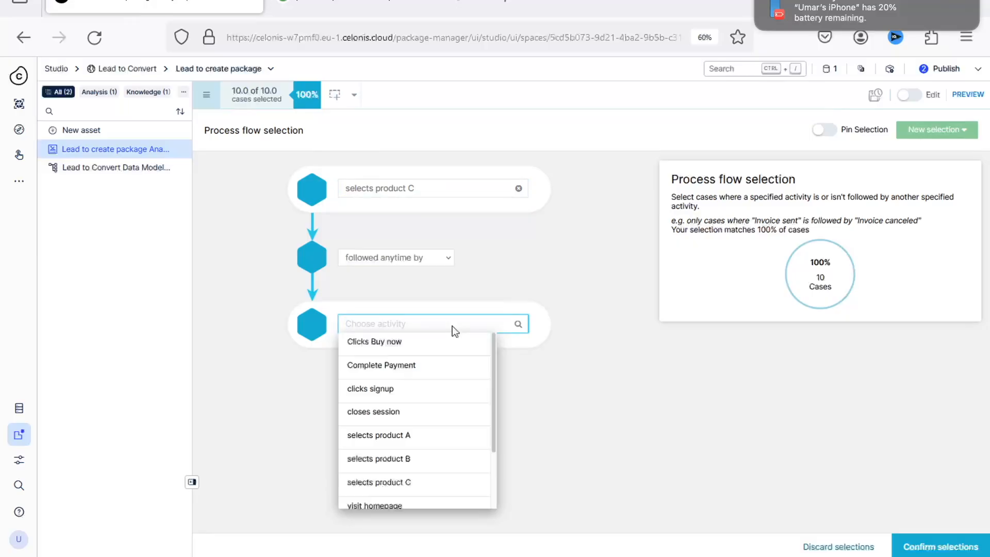
pyautogui.scroll(-3, 454, 410)
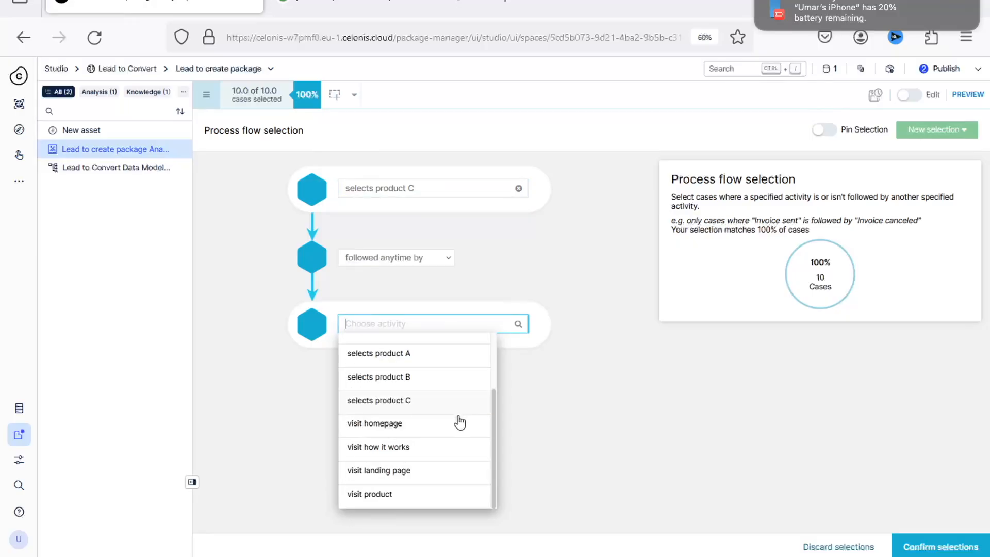
pyautogui.scroll(2, 455, 420)
pyautogui.click(420, 369)
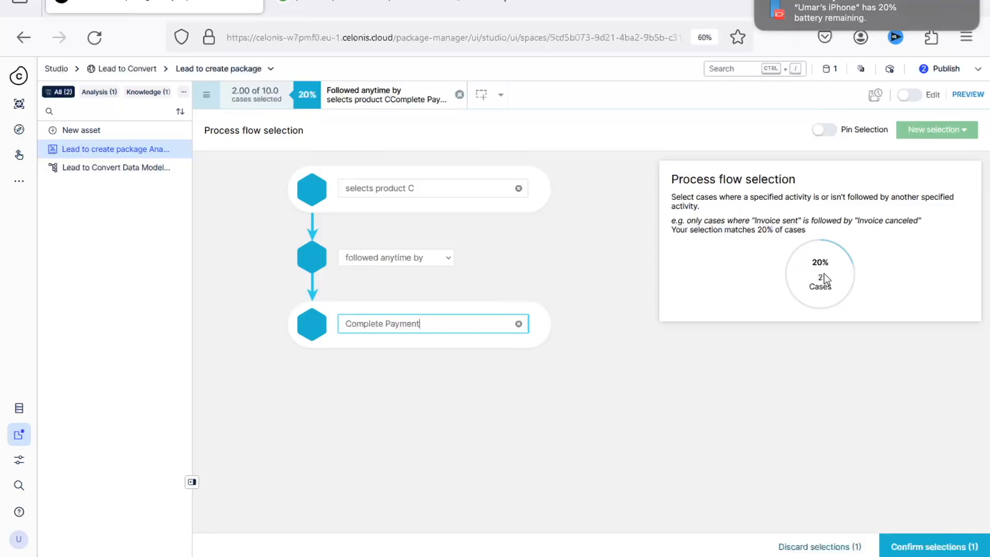
# Try the directly followed by relation between selects product C and Complete Payment, and restore followed anytime by
pyautogui.click(401, 259)
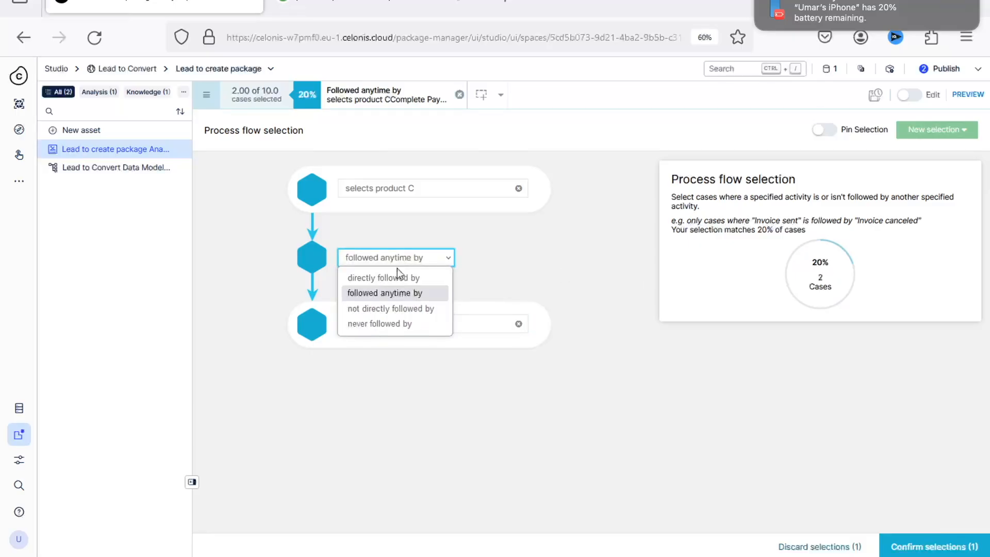
pyautogui.click(398, 279)
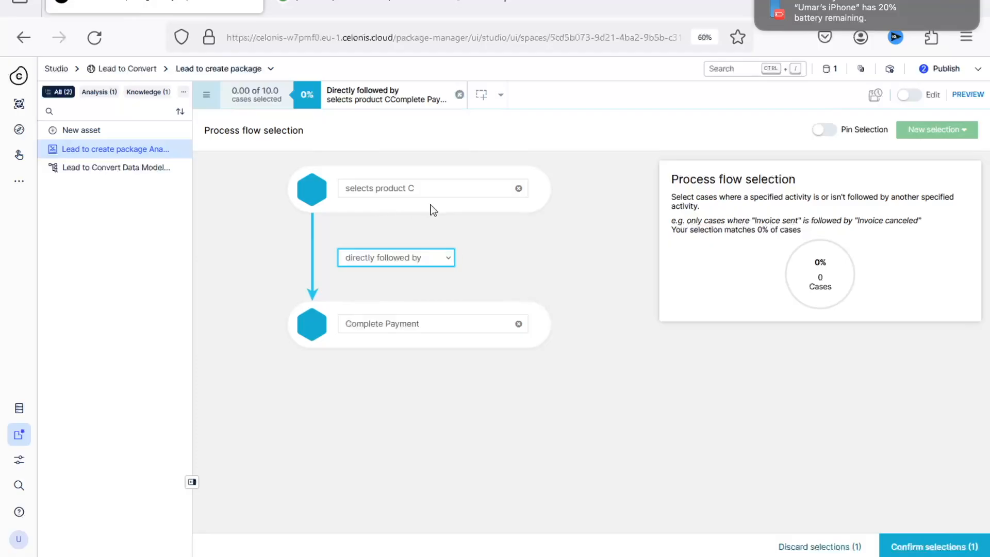
pyautogui.click(421, 263)
pyautogui.click(410, 291)
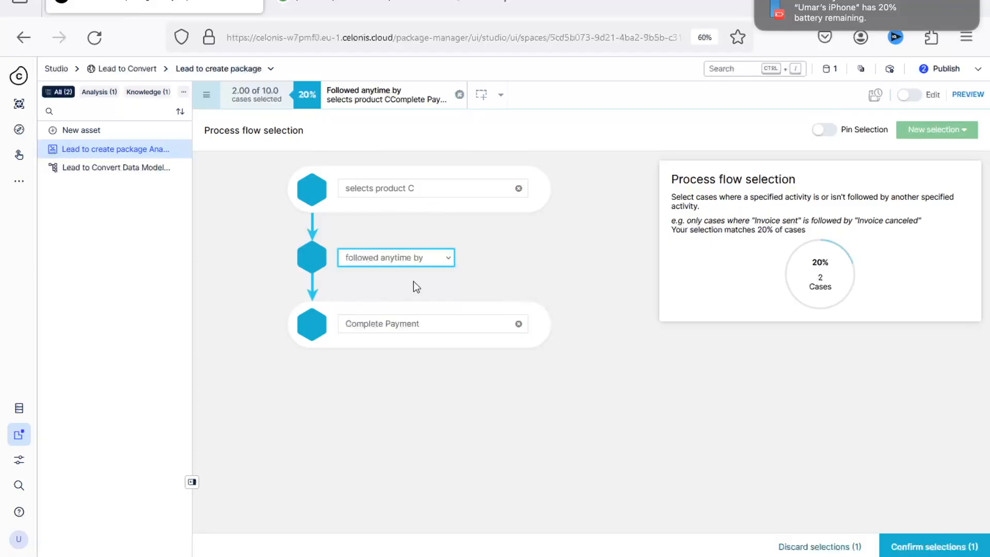
# Confirm the process flow selection and check the path from selects product C to Complete Payment in the enlarged process explorer
pyautogui.click(950, 548)
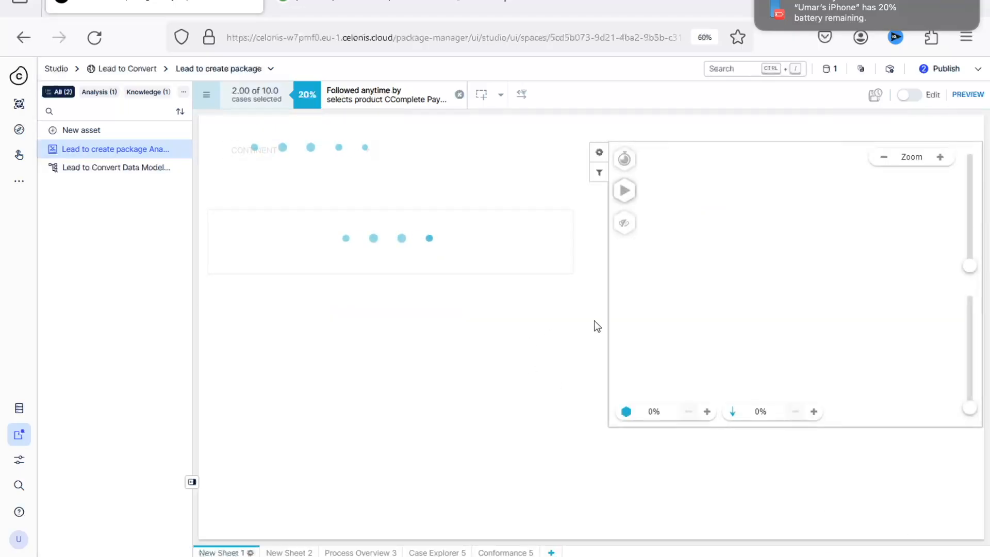
pyautogui.click(940, 157)
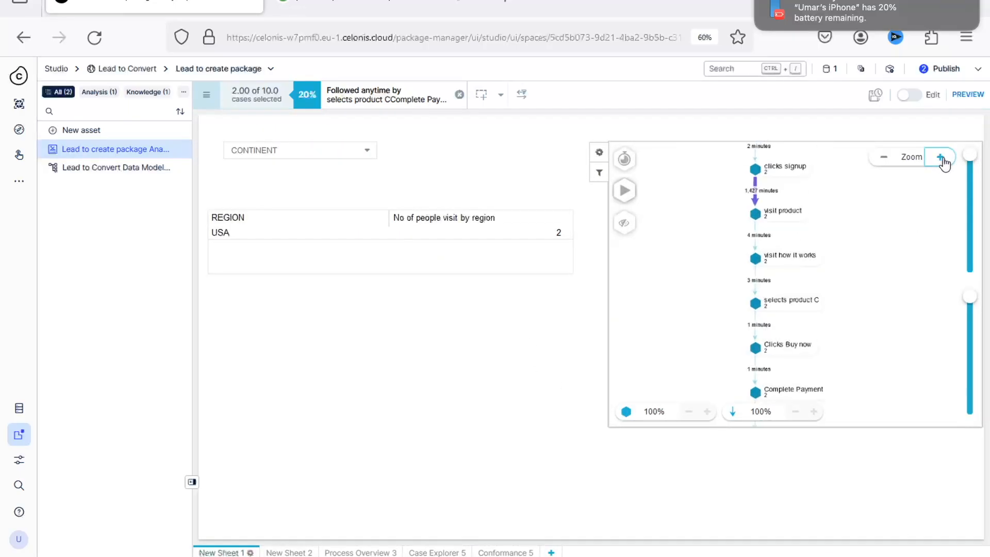
pyautogui.scroll(-2, 861, 289)
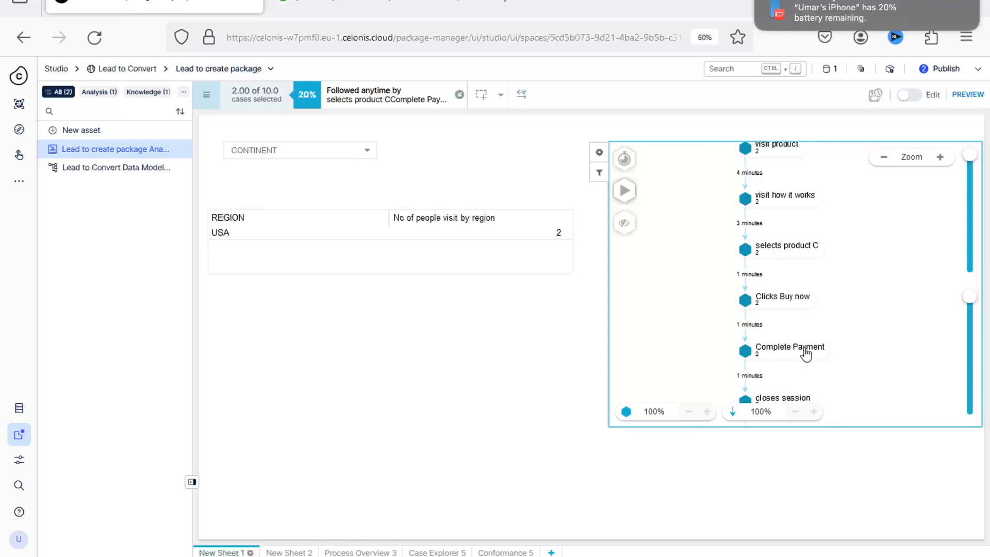
# Change the starting activity of the process flow selection to selects product B, trying selects product A first
pyautogui.click(367, 103)
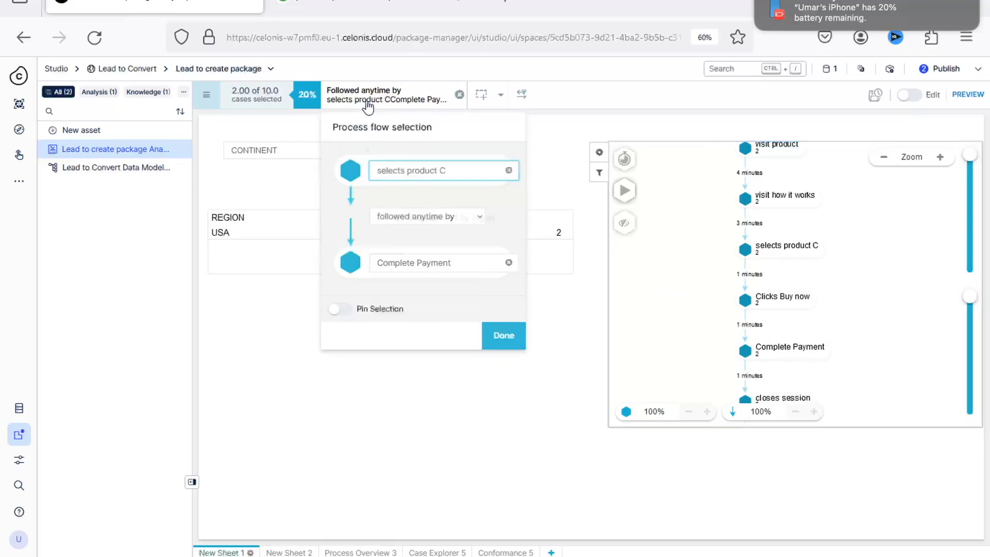
pyautogui.click(441, 218)
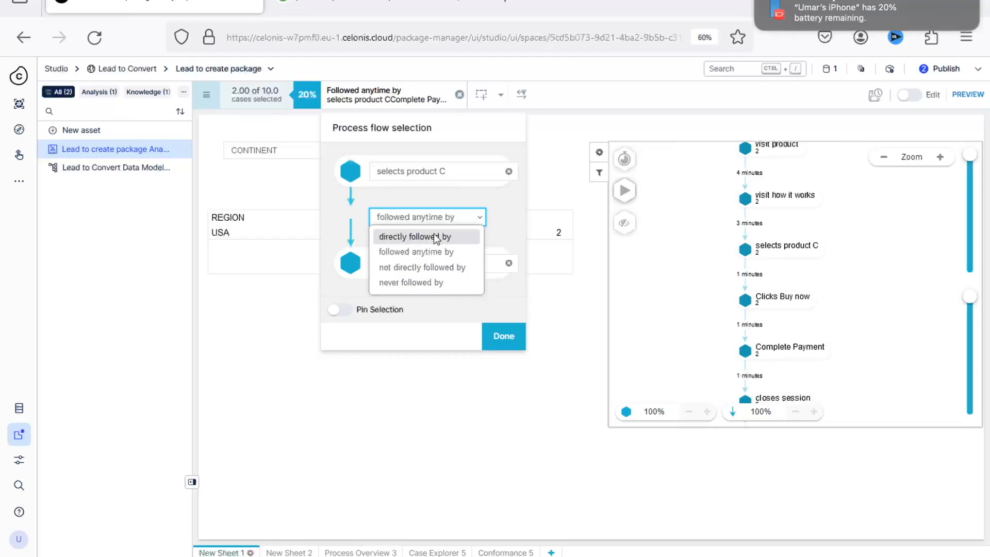
pyautogui.press('Escape')
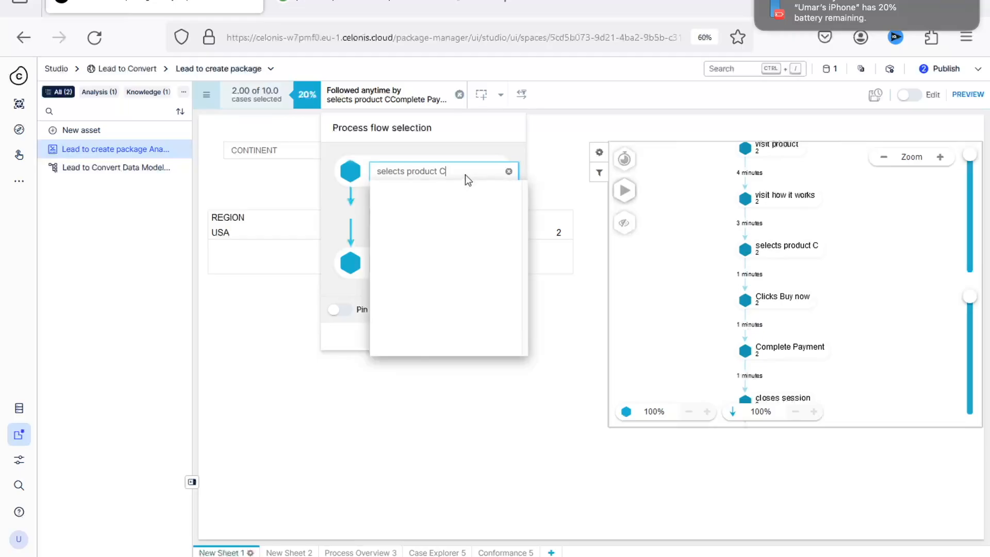
pyautogui.click(359, 91)
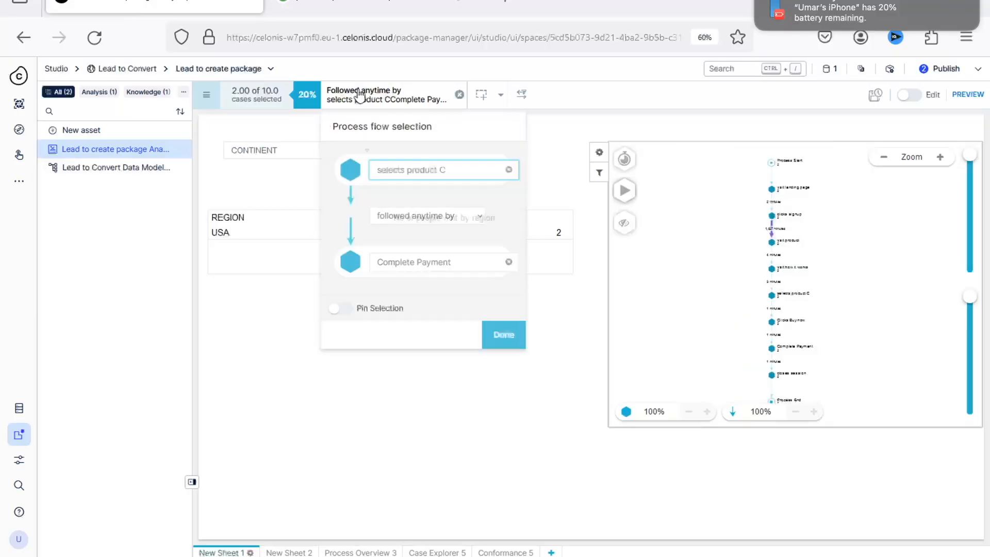
pyautogui.click(459, 171)
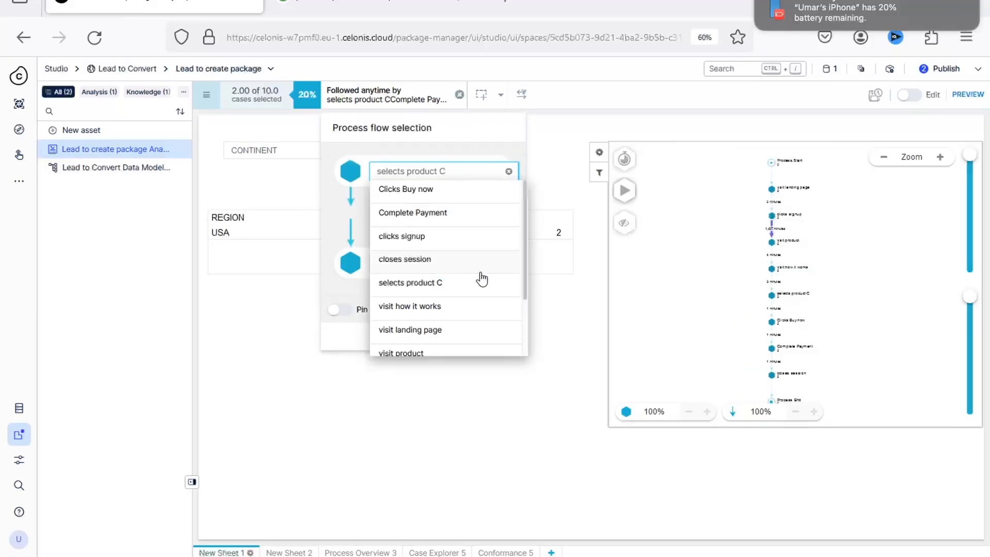
pyautogui.scroll(-3, 478, 285)
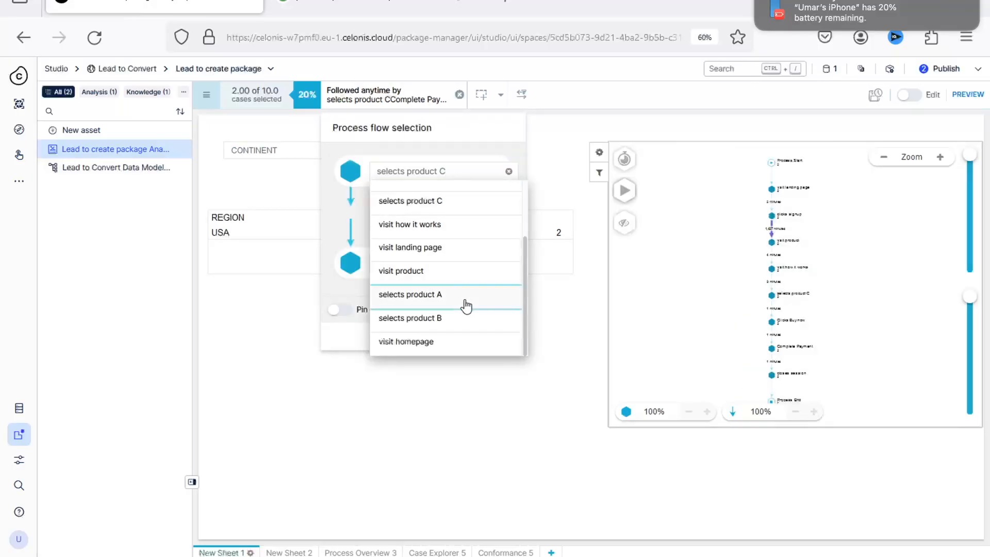
pyautogui.click(466, 321)
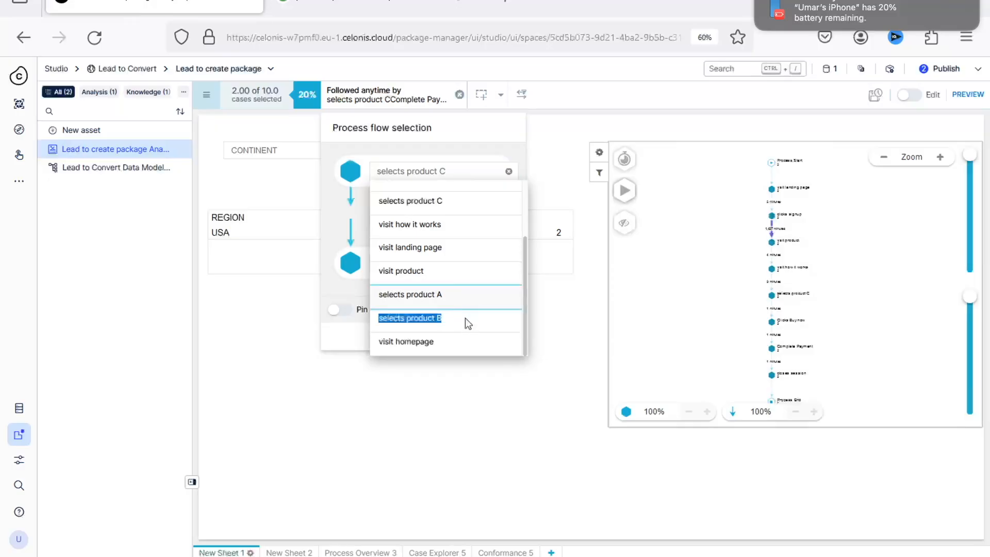
pyautogui.click(451, 178)
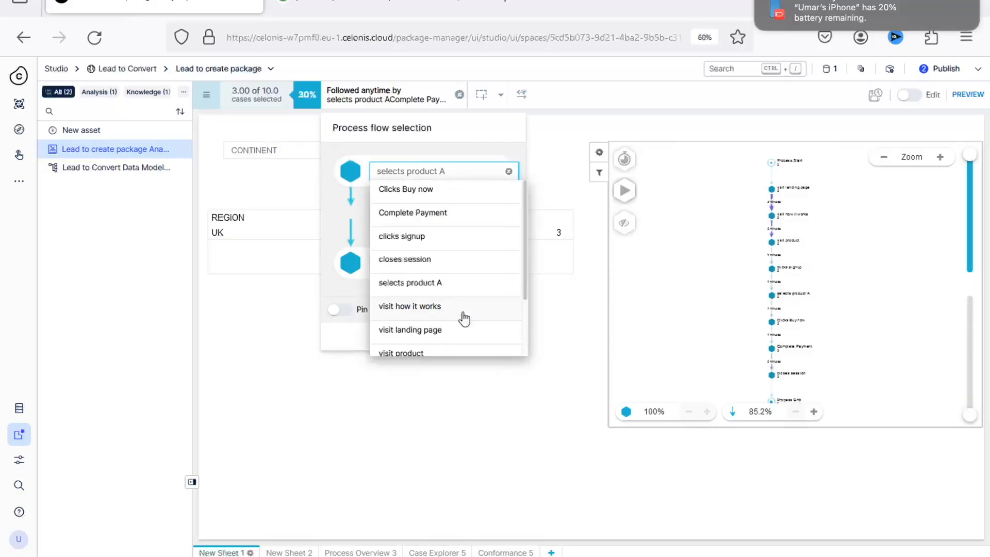
pyautogui.scroll(-3, 463, 319)
pyautogui.click(468, 304)
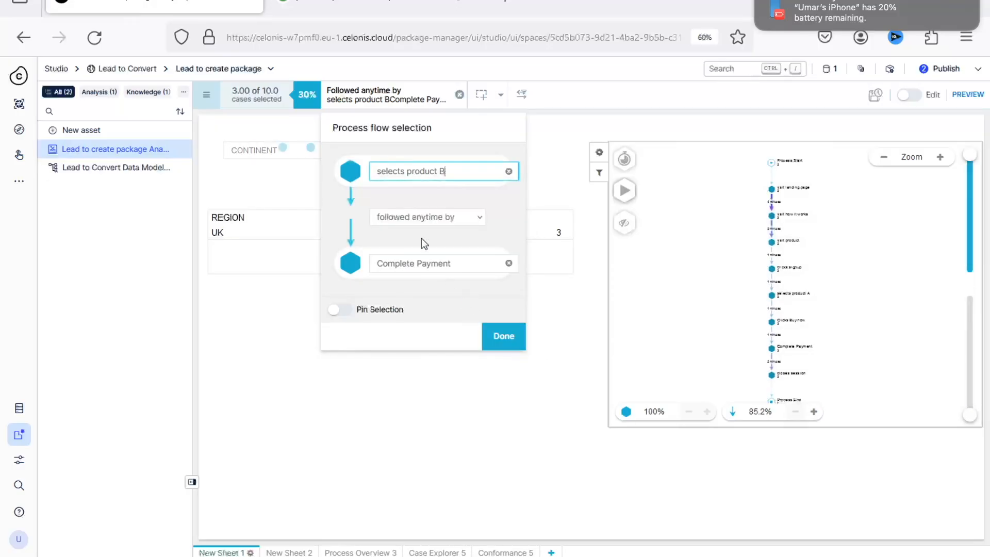
# Set the relation to never followed by, confirm the selection, and check the path to Complete Payment in the enlarged process explorer
pyautogui.click(421, 217)
pyautogui.click(422, 283)
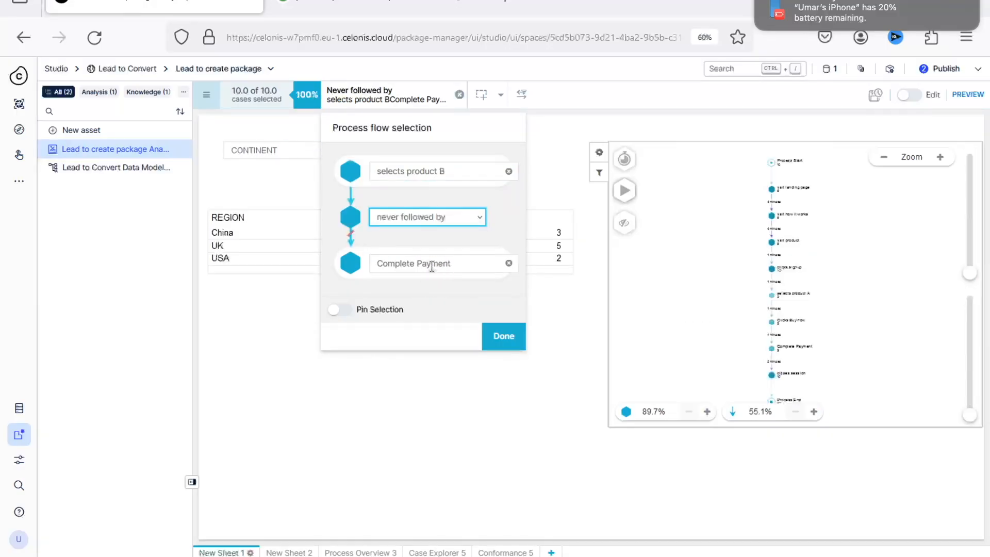
pyautogui.click(504, 344)
pyautogui.click(940, 156)
pyautogui.moveTo(824, 177); pyautogui.dragTo(828, 287)
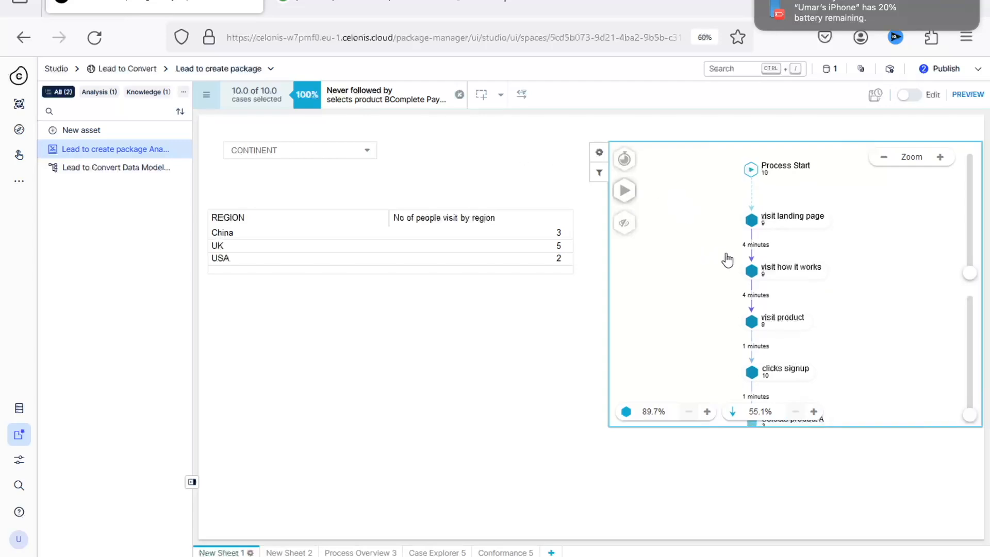
pyautogui.scroll(-3, 824, 221)
pyautogui.scroll(-1, 854, 288)
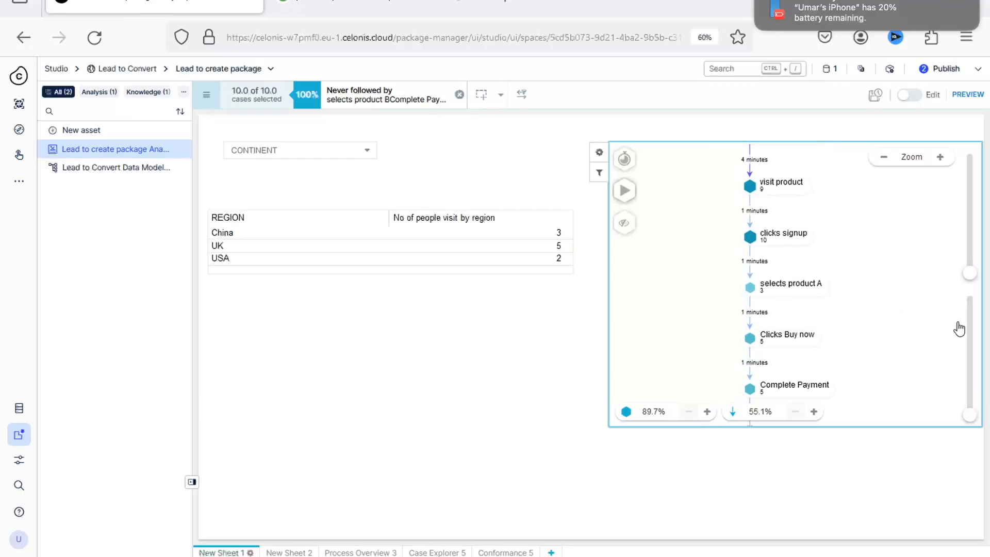
# Change the relation between selects product B and Complete Payment to not directly followed by and confirm the selection
pyautogui.click(395, 103)
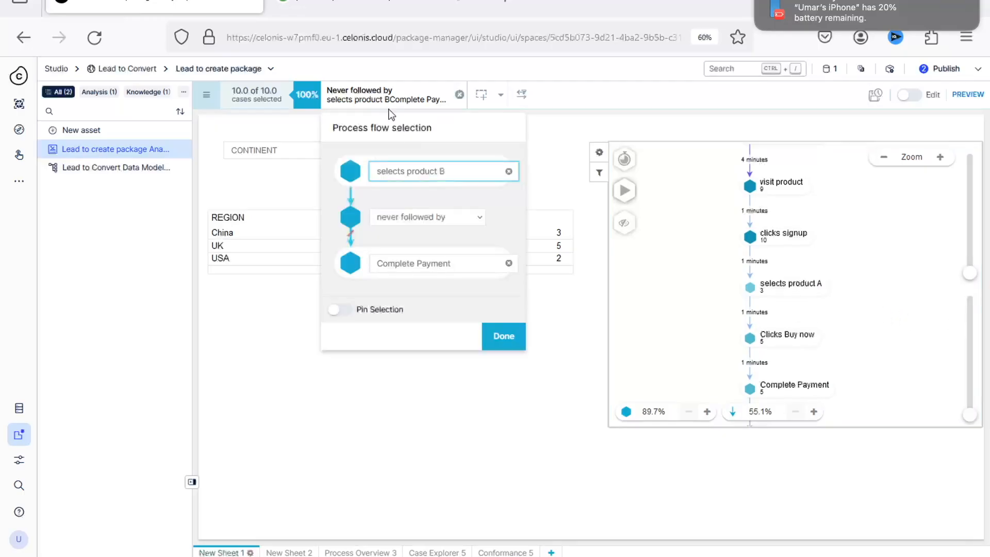
pyautogui.click(468, 218)
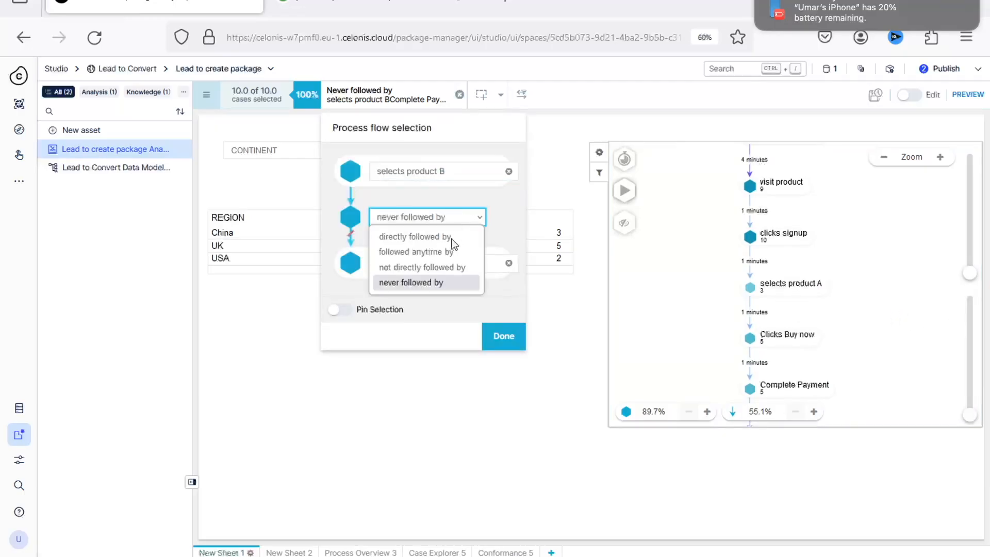
pyautogui.click(443, 267)
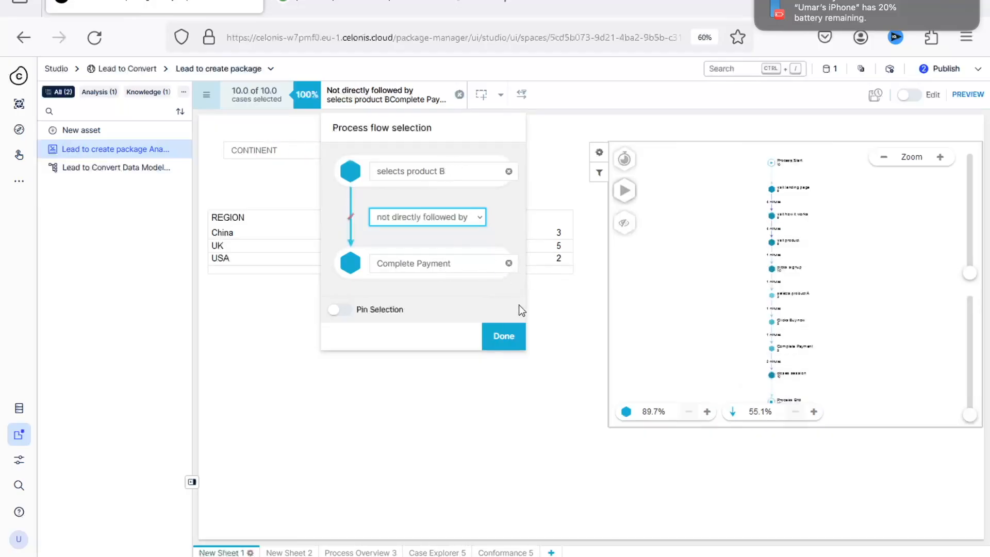
pyautogui.click(504, 337)
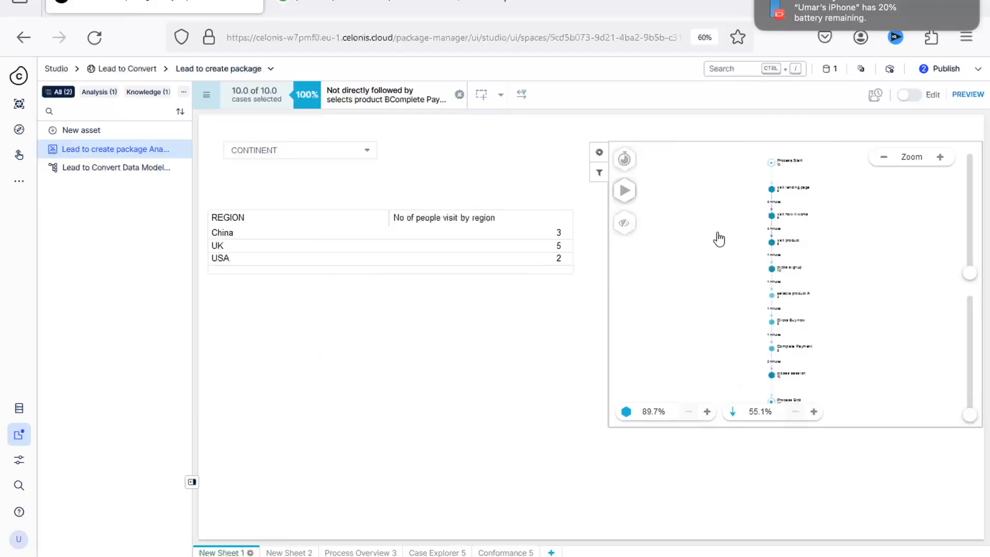
# Try selects product A, then selects product C as the starting activity, confirm, and check the start of the flow in the enlarged process explorer
pyautogui.click(379, 96)
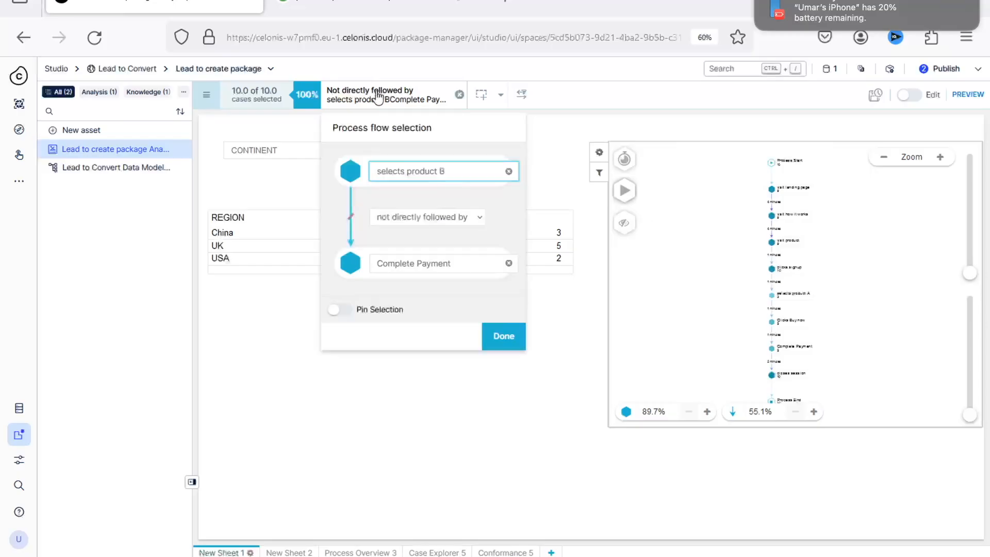
pyautogui.click(448, 172)
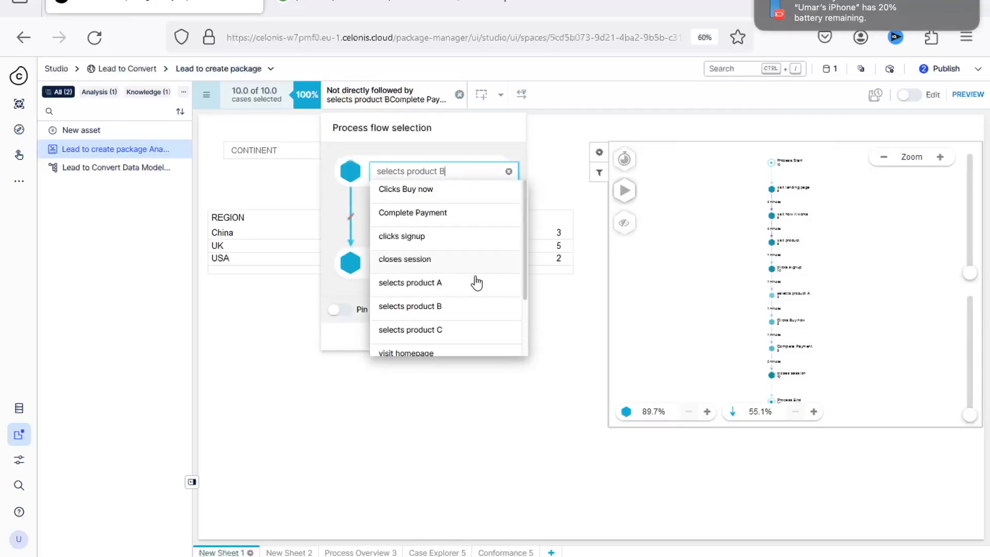
pyautogui.click(471, 284)
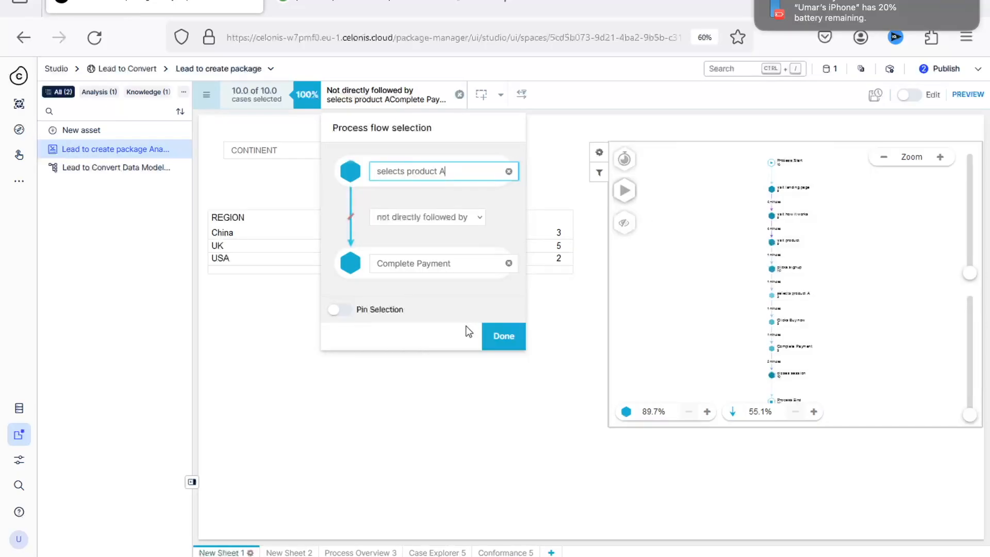
pyautogui.click(458, 174)
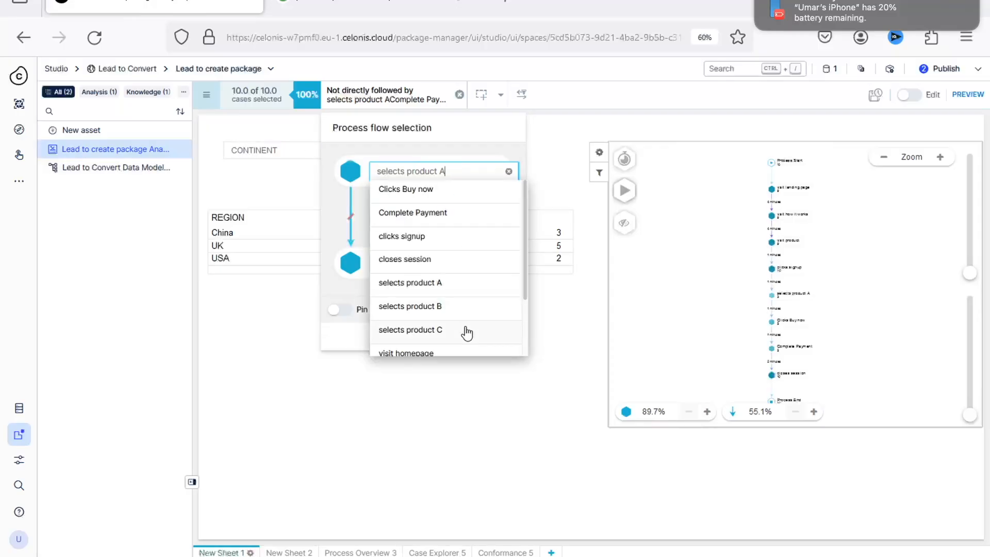
pyautogui.click(464, 331)
pyautogui.click(487, 335)
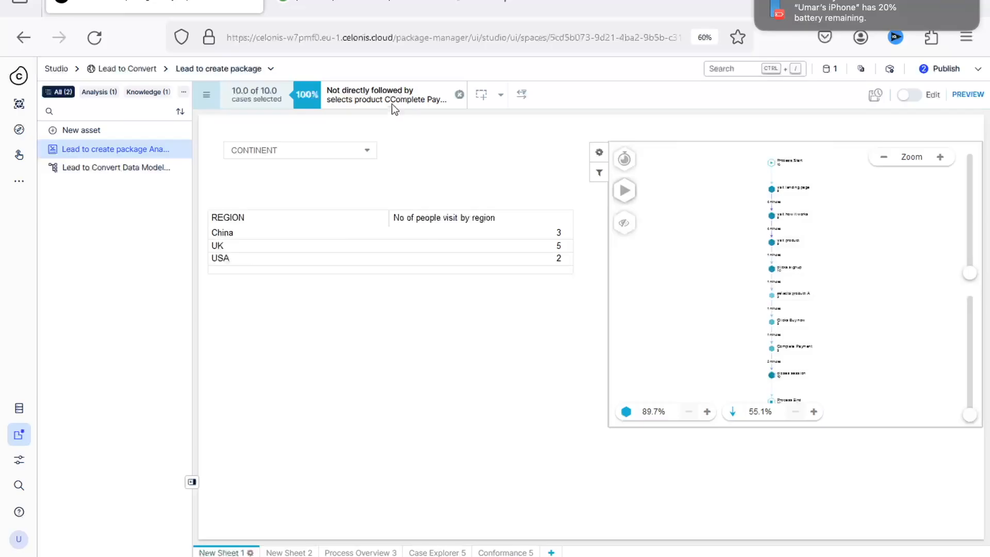
pyautogui.click(937, 157)
pyautogui.click(935, 158)
pyautogui.moveTo(845, 175); pyautogui.dragTo(847, 301)
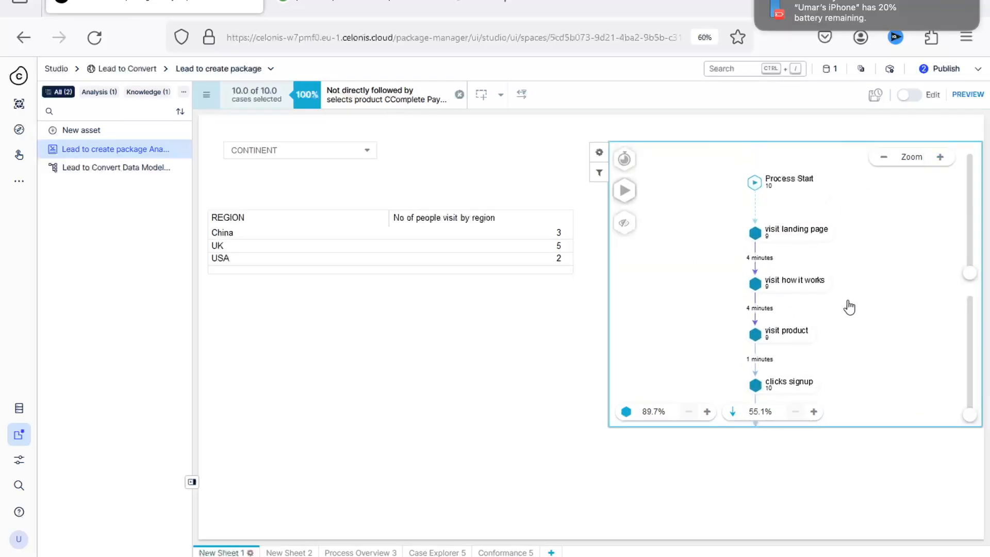
# Change the relation between selects product C and Complete Payment to never followed by and confirm the selection
pyautogui.click(411, 101)
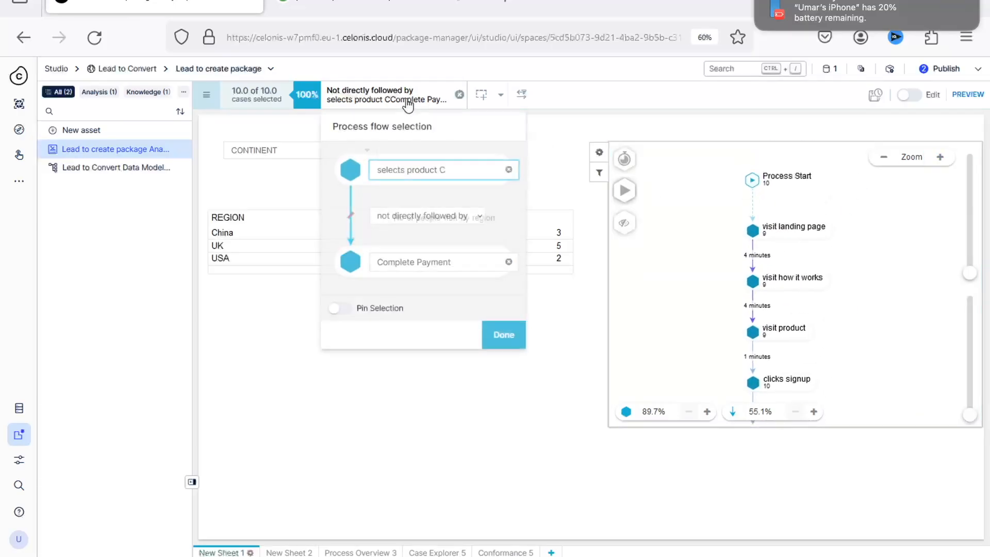
pyautogui.click(448, 217)
pyautogui.click(433, 282)
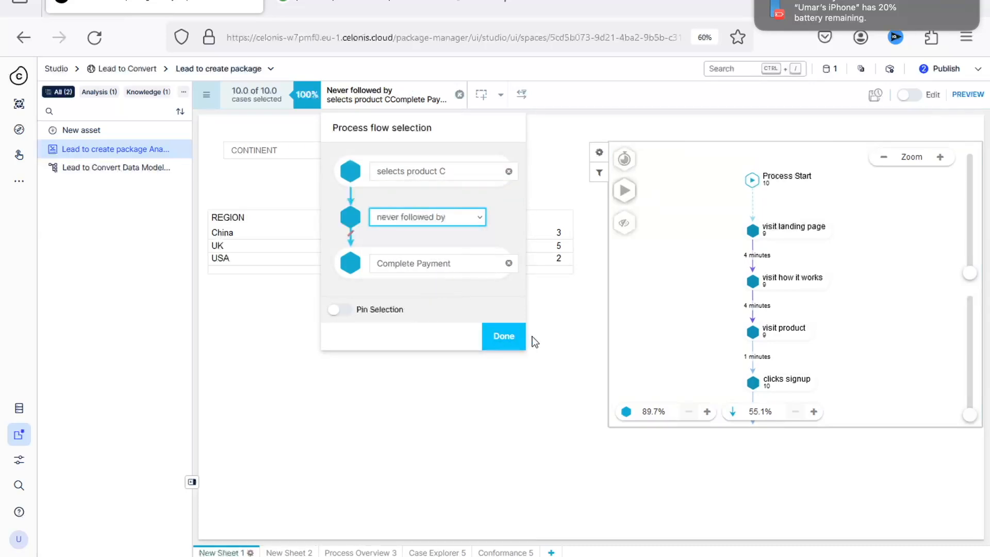
pyautogui.click(505, 335)
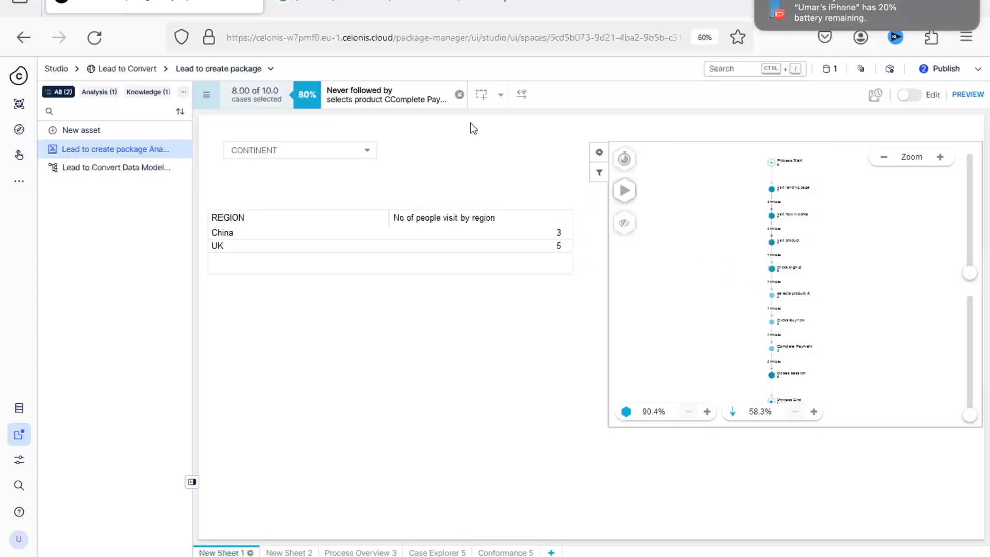
# Replace the process flow selection with a new throughput time selection and show its distribution in hours
pyautogui.click(455, 94)
pyautogui.click(335, 95)
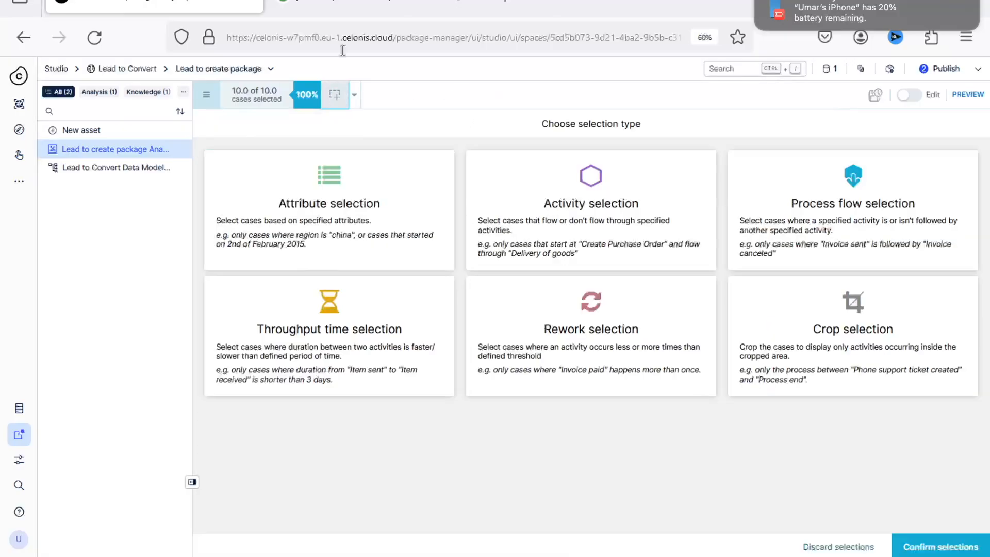
pyautogui.click(389, 304)
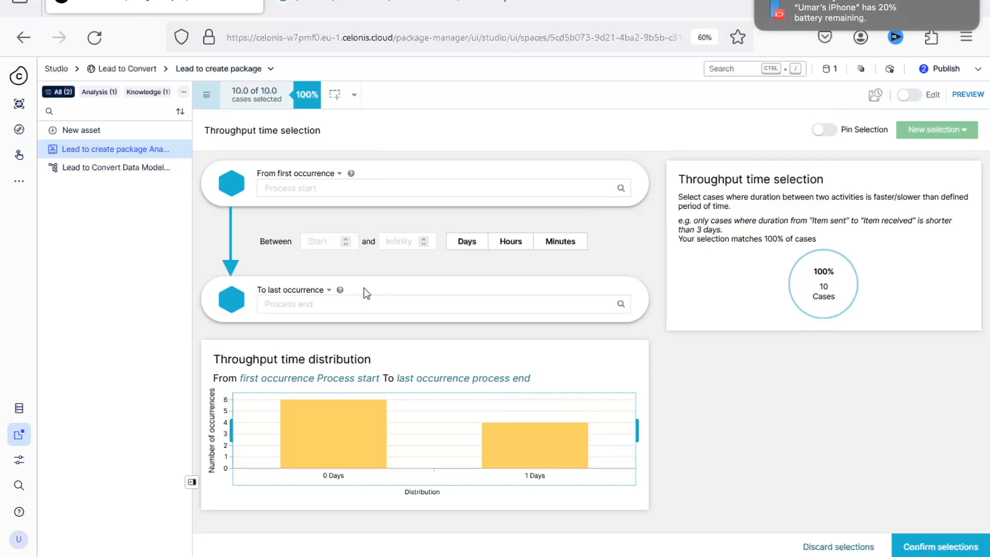
pyautogui.moveTo(500, 453)
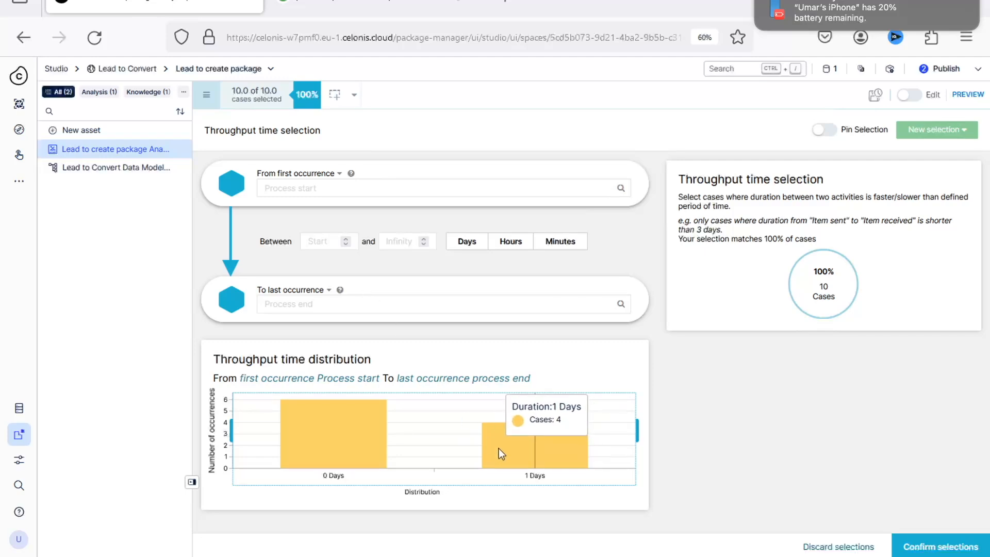
pyautogui.click(528, 246)
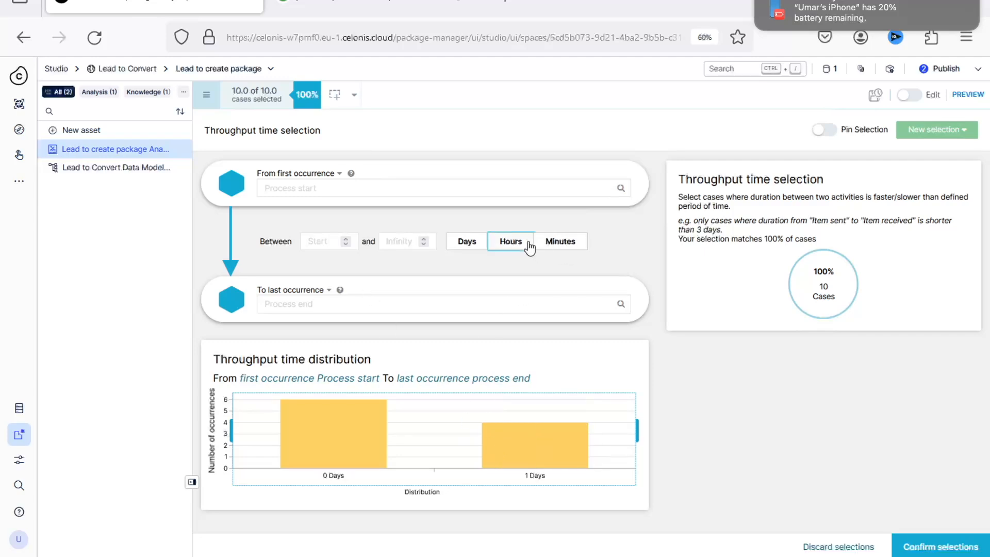
pyautogui.moveTo(582, 411)
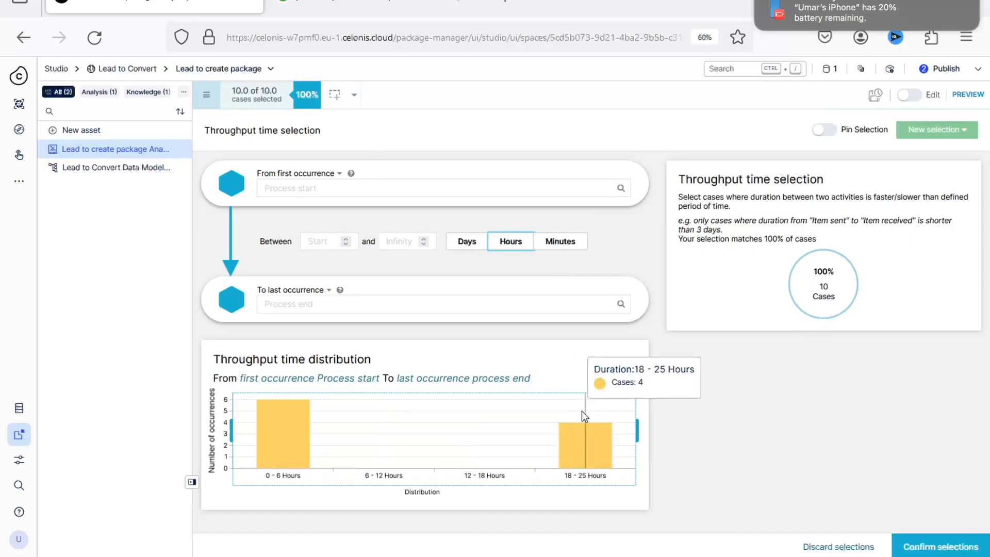
# Measure the throughput time from the first occurrence of visit homepage to the last occurrence of clicks signup
pyautogui.click(355, 189)
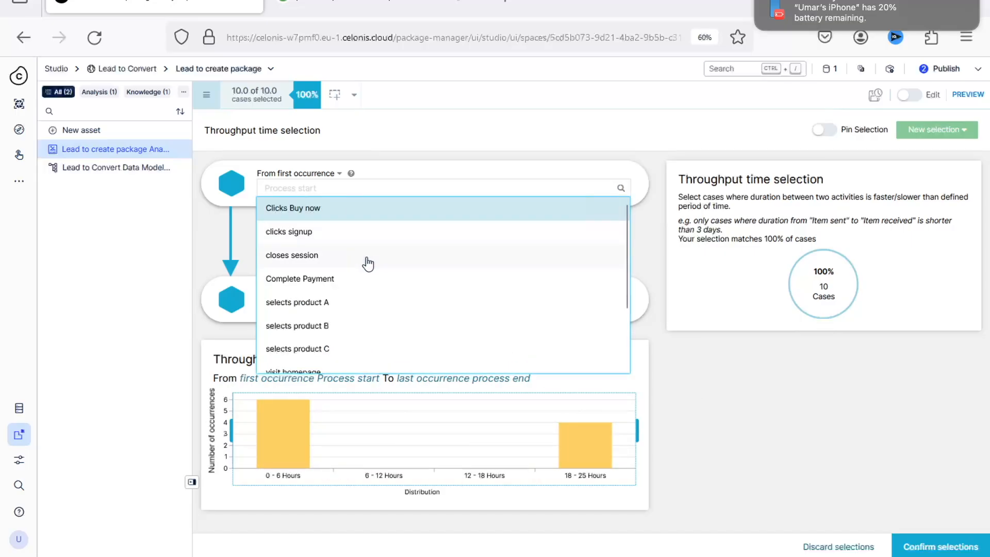
pyautogui.scroll(-3, 367, 264)
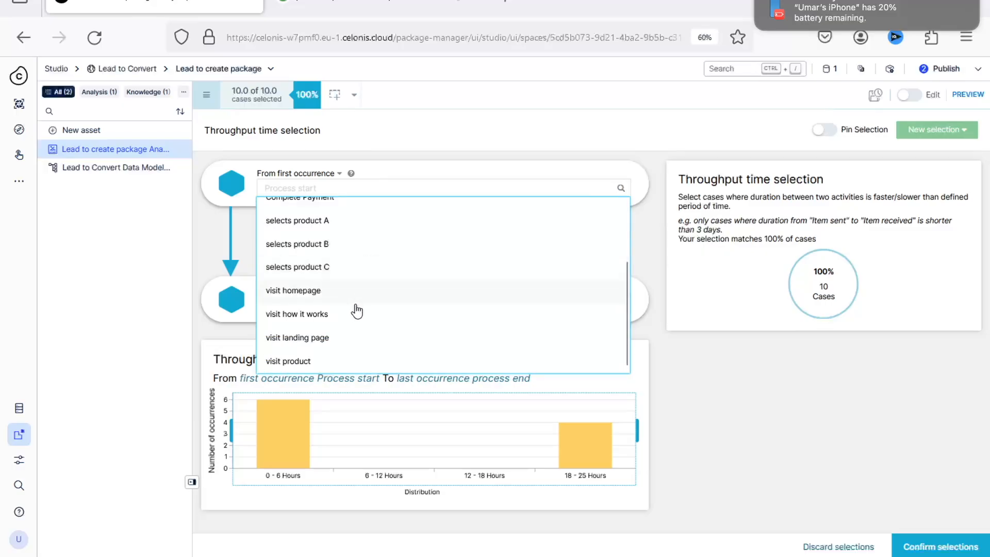
pyautogui.click(366, 301)
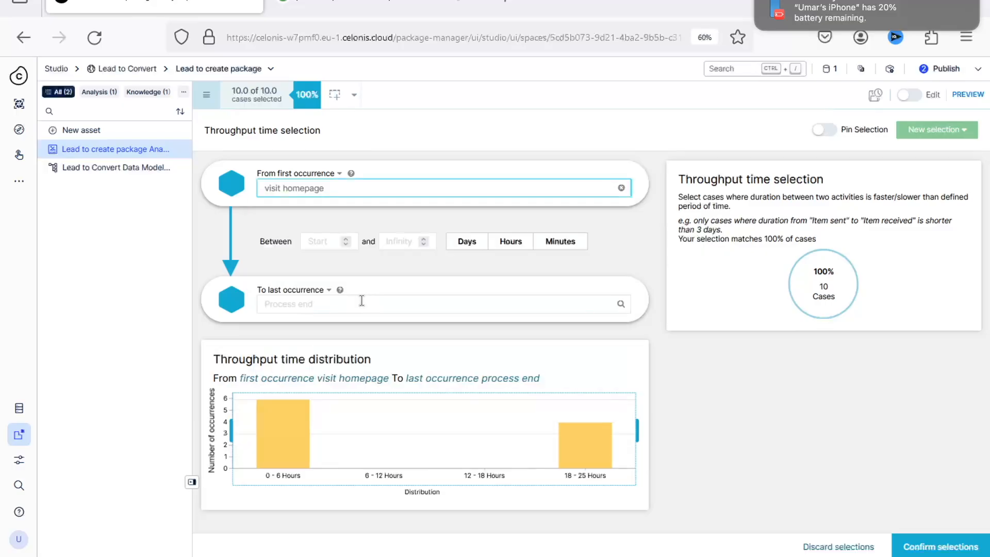
pyautogui.click(359, 303)
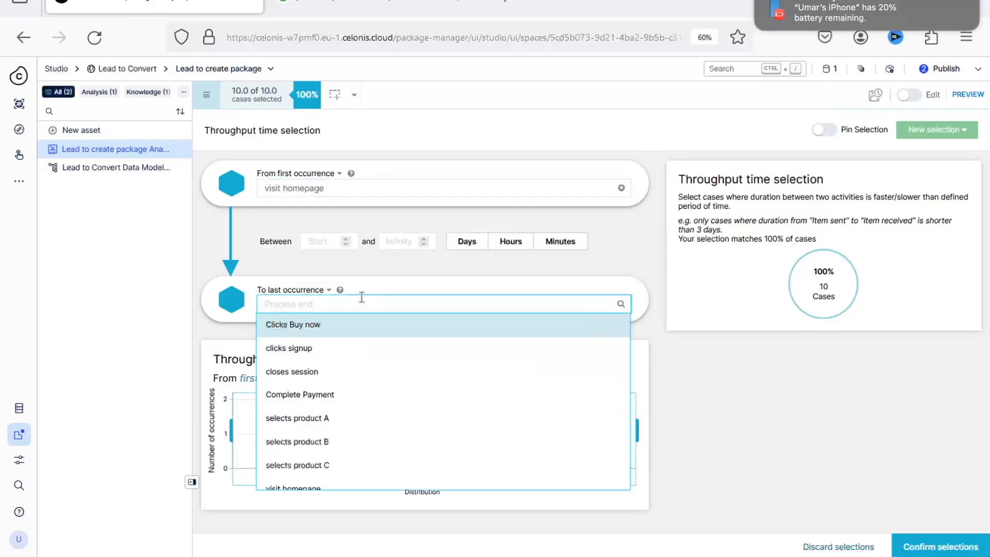
pyautogui.click(367, 349)
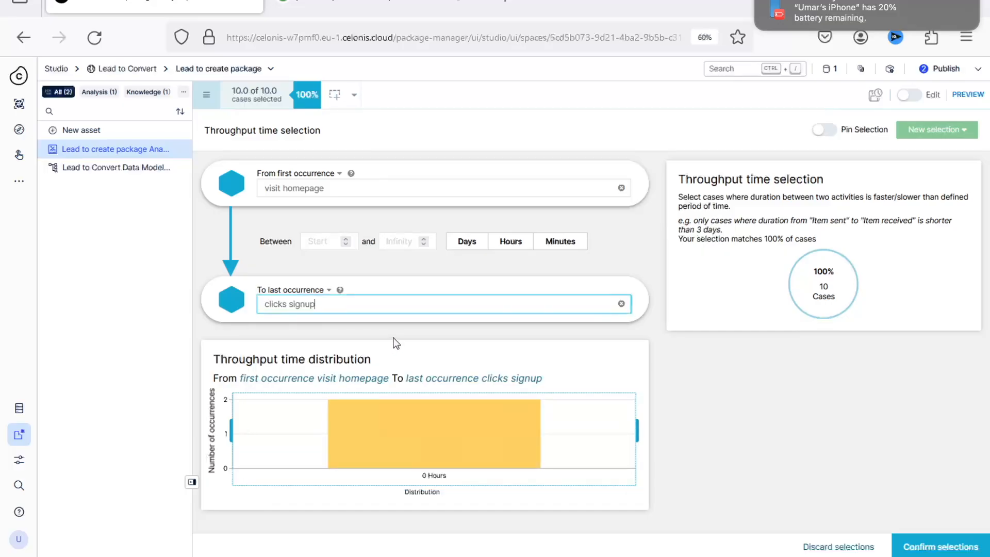
# Limit the throughput time between visit homepage and clicks signup to between 0 and 1 minutes and inspect the distribution
pyautogui.moveTo(451, 430)
pyautogui.click(327, 239)
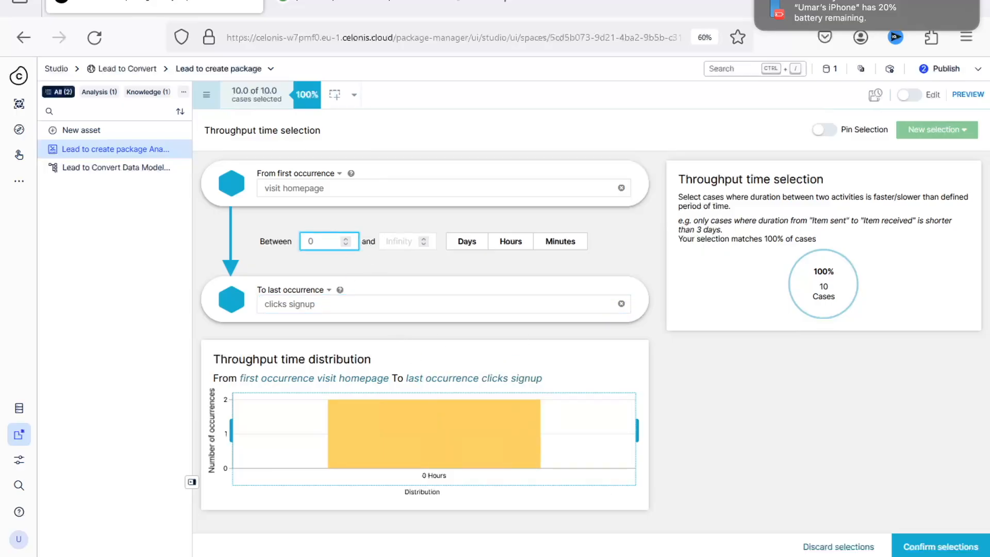
pyautogui.click(420, 246)
pyautogui.write('1')
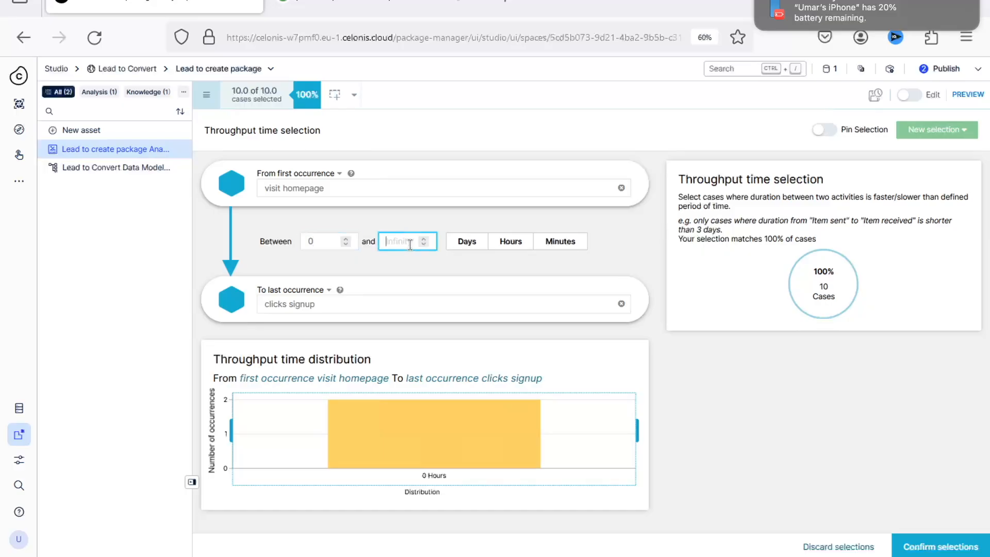
pyautogui.click(550, 246)
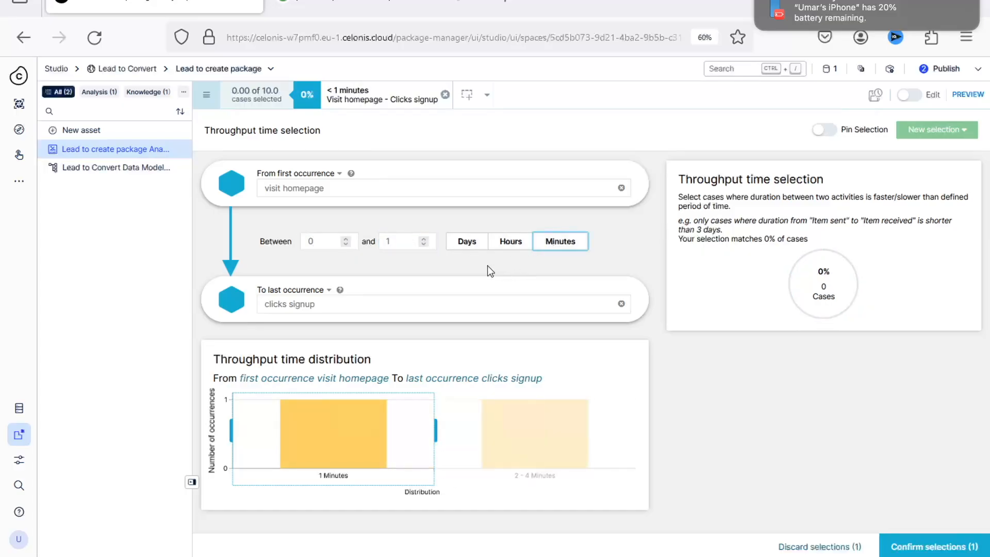
pyautogui.moveTo(359, 432)
pyautogui.moveTo(514, 430)
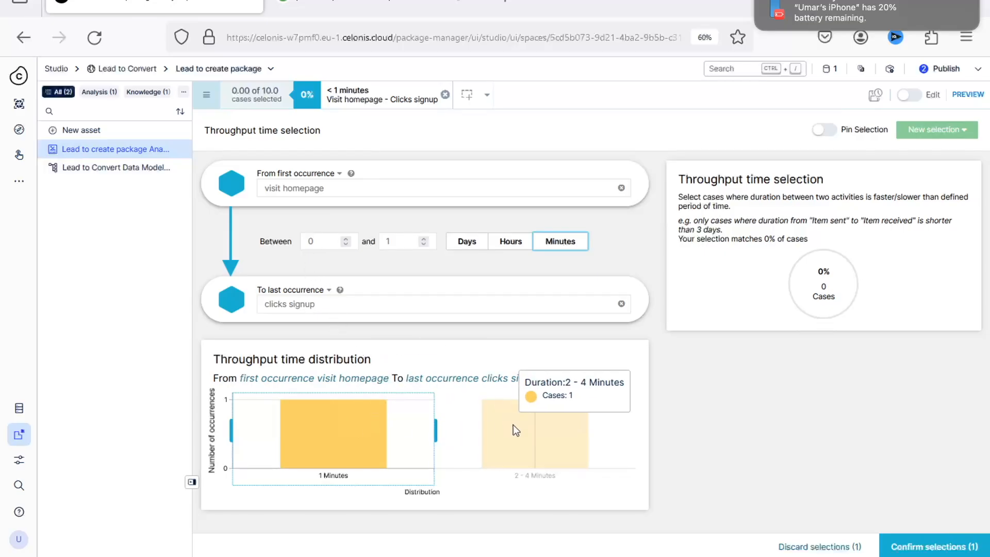
# Raise the upper limit of the throughput time range to 5 minutes and confirm the selection
pyautogui.click(406, 242)
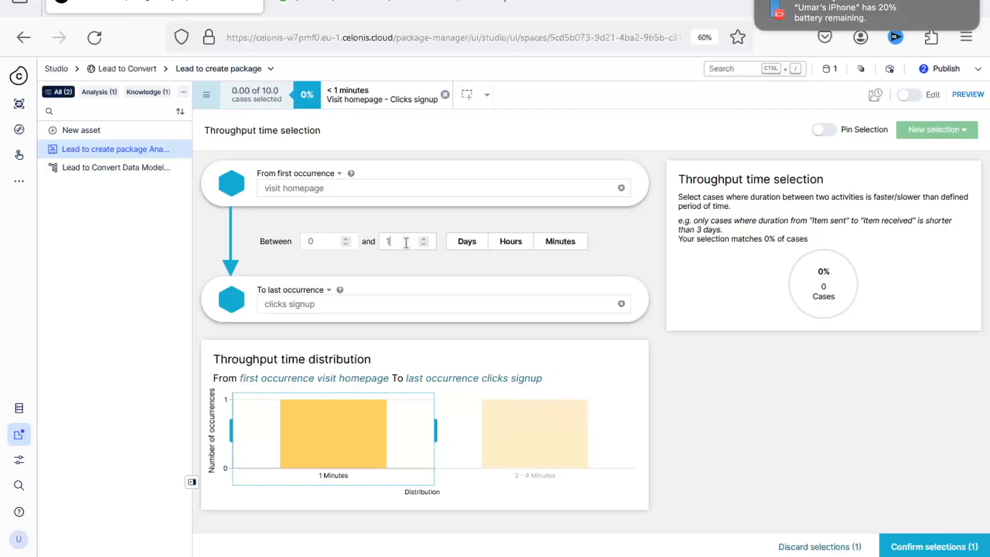
pyautogui.press('BackSpace')
pyautogui.write('5')
pyautogui.moveTo(521, 438)
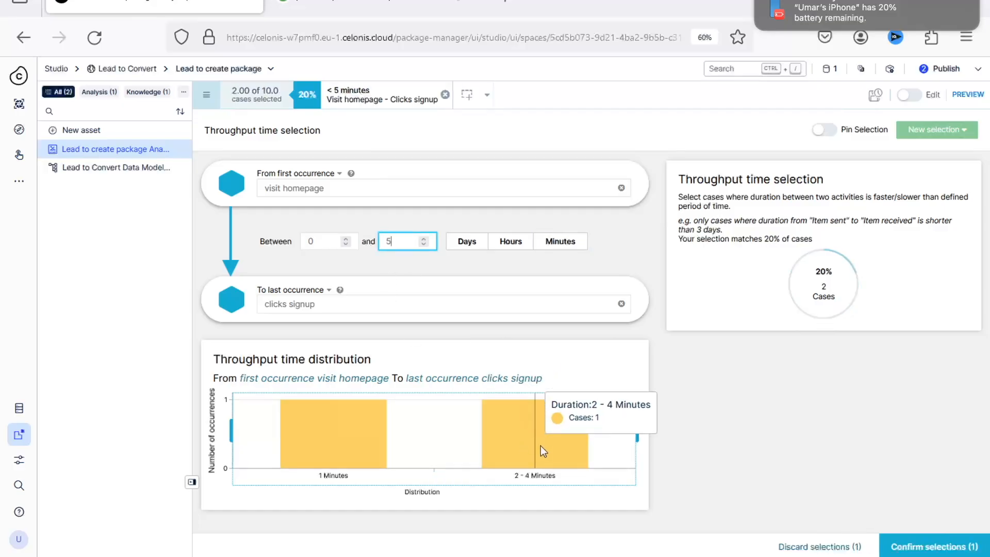
pyautogui.click(907, 546)
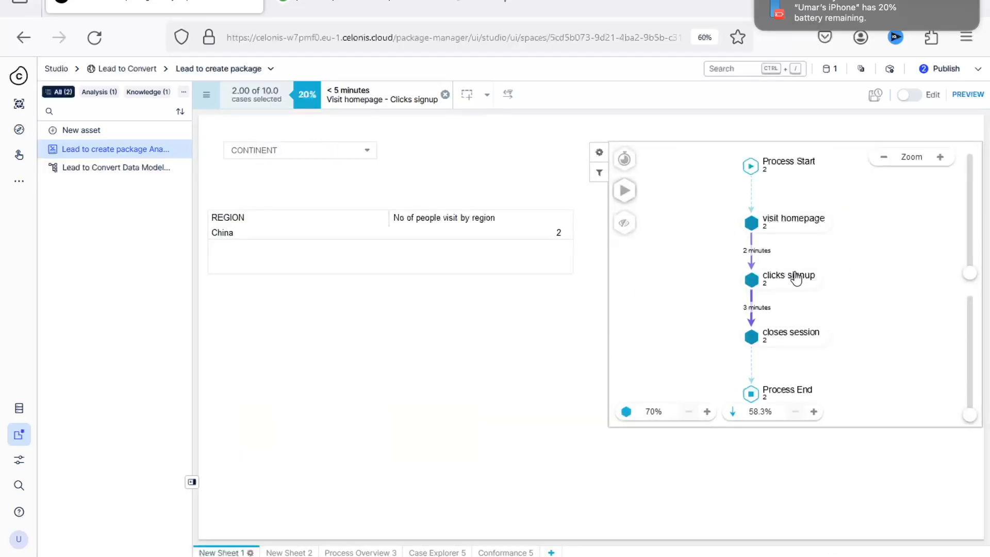
# Replace the throughput time selection with a new rework selection based on the activity clicks signup
pyautogui.click(445, 95)
pyautogui.click(336, 100)
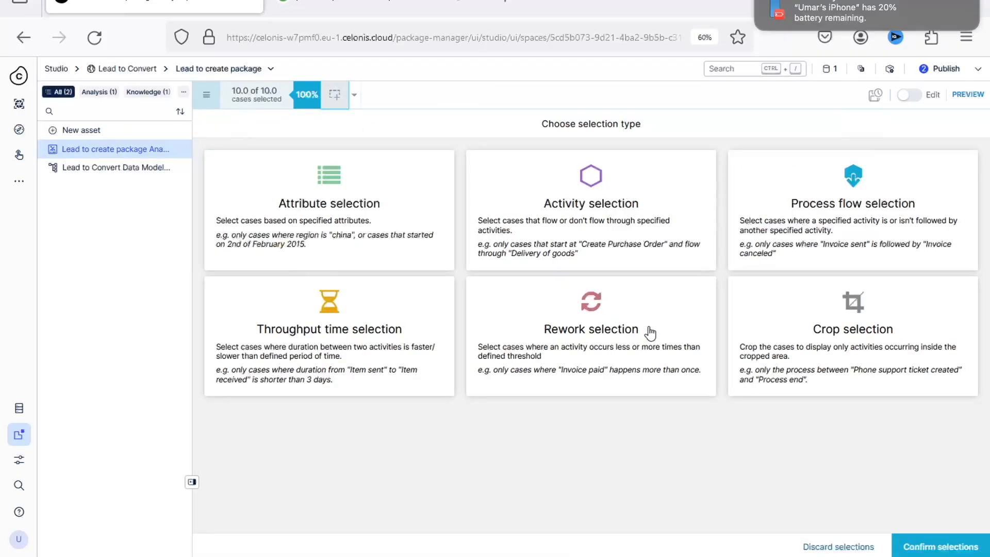
pyautogui.click(605, 313)
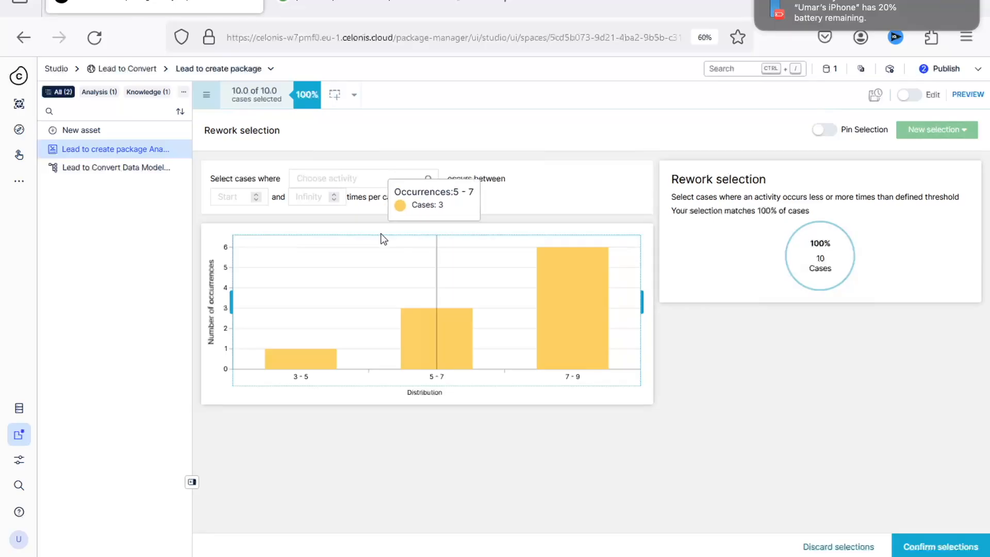
pyautogui.click(353, 180)
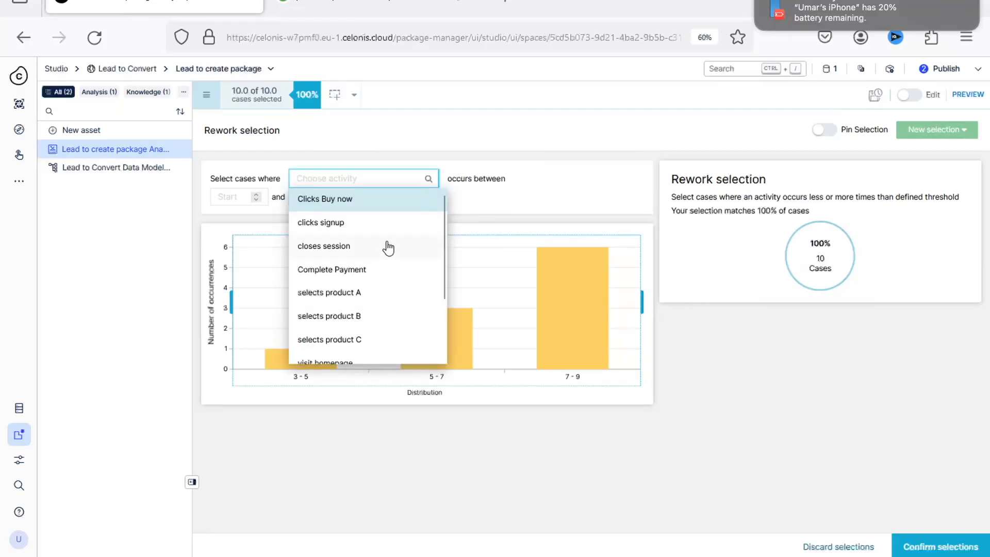
pyautogui.scroll(-1, 394, 251)
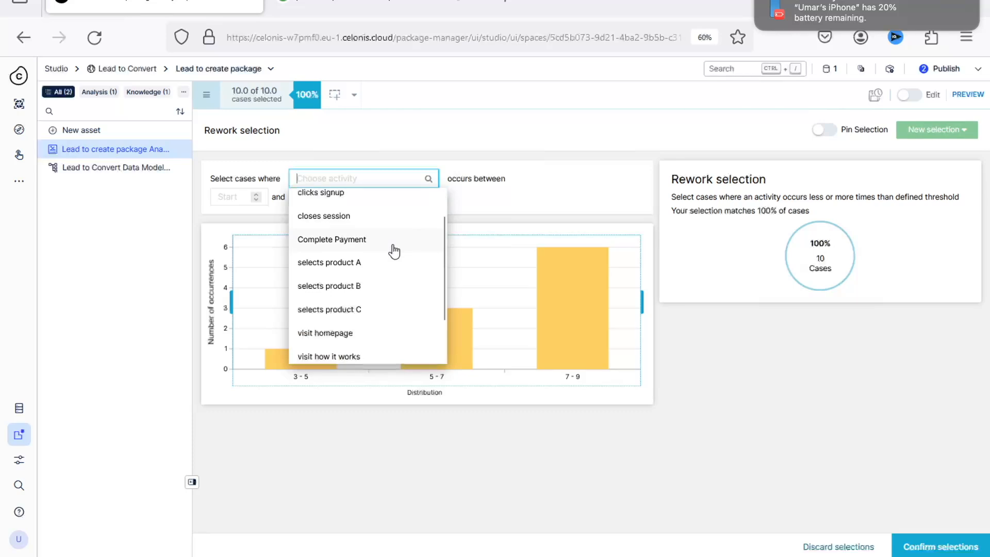
pyautogui.scroll(-1, 394, 251)
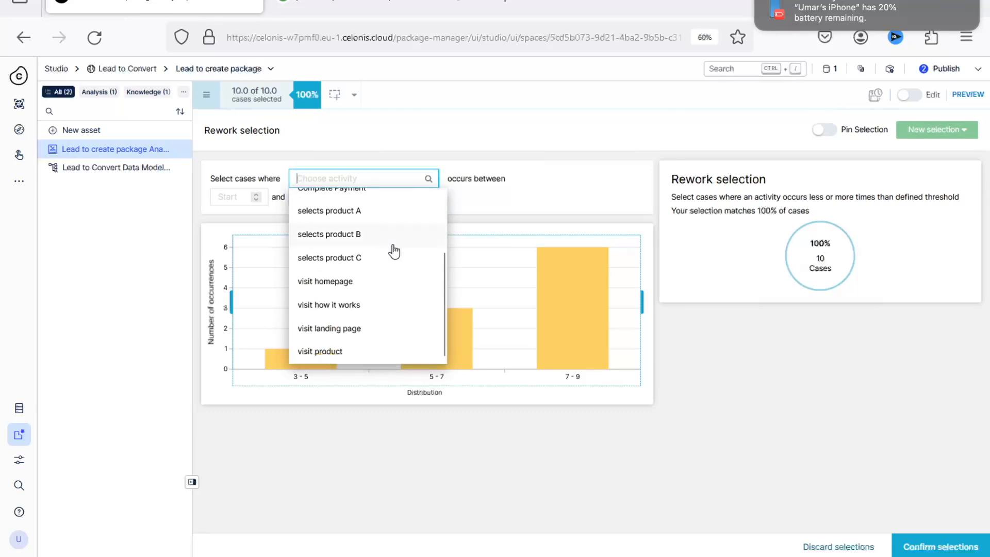
pyautogui.scroll(2, 394, 251)
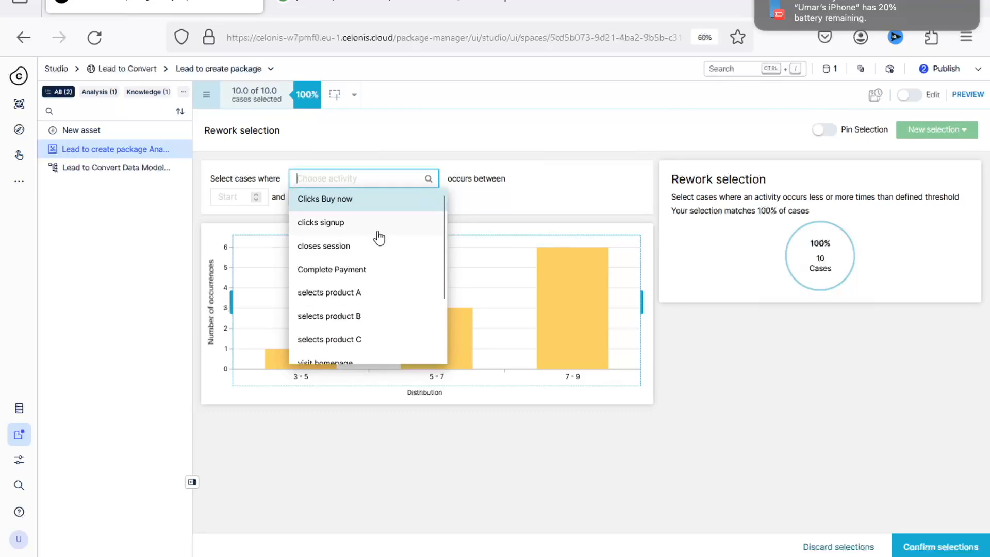
pyautogui.click(378, 227)
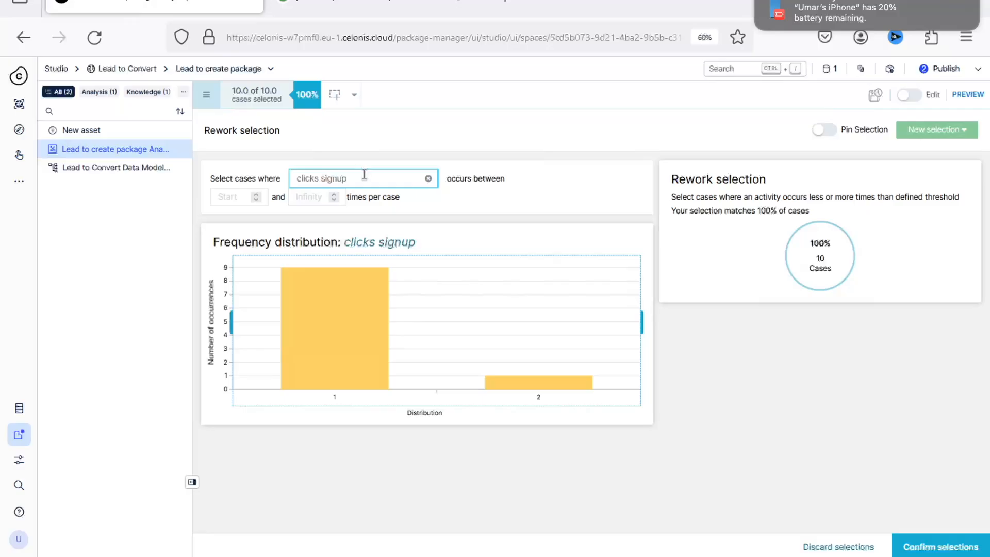
# Restrict the rework selection to cases where clicks signup occurs at least 2 times per case and confirm it
pyautogui.moveTo(341, 283)
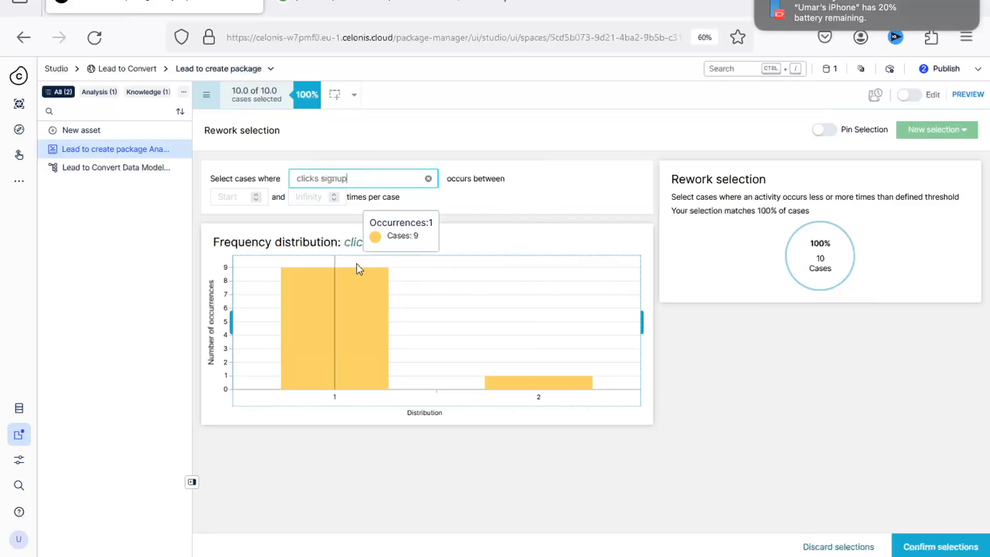
pyautogui.moveTo(482, 306)
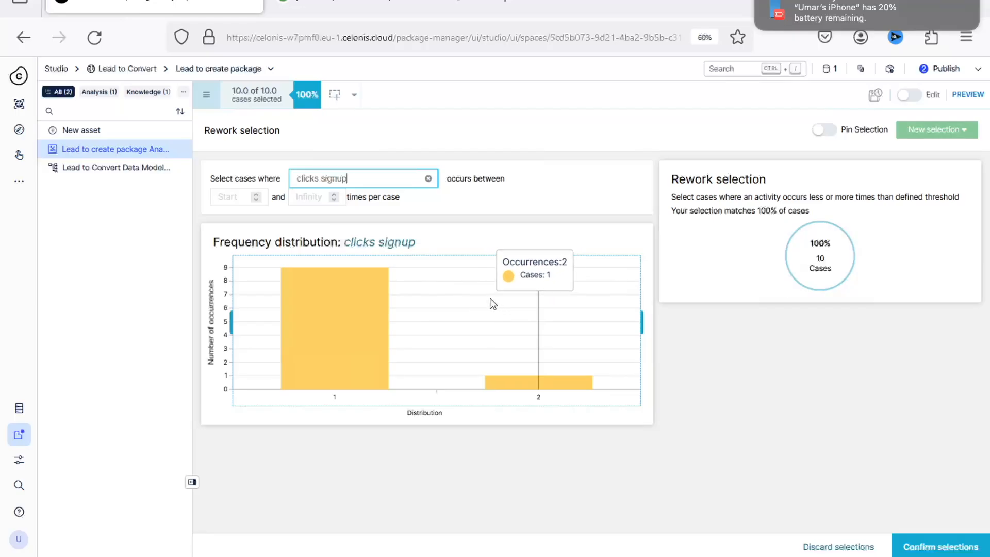
pyautogui.moveTo(542, 385)
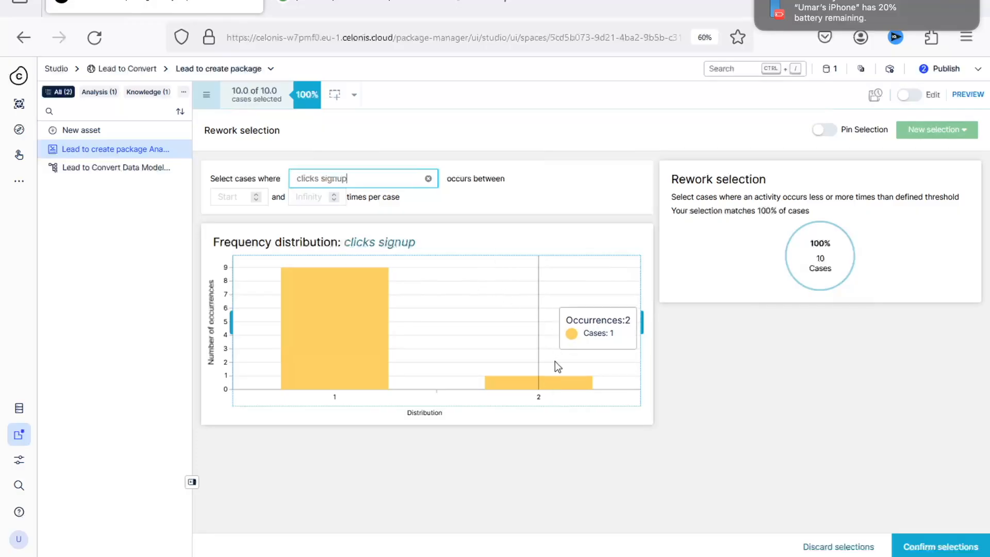
pyautogui.click(554, 361)
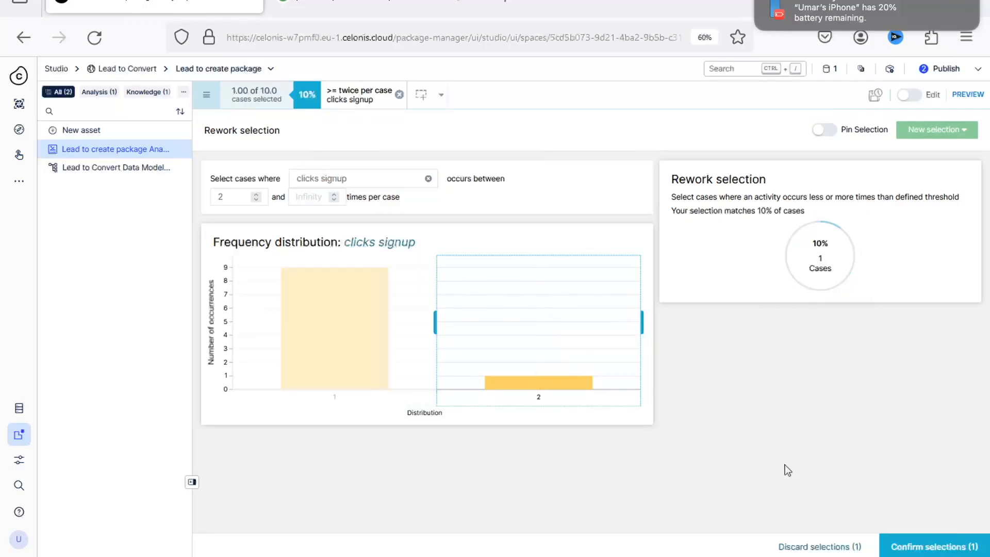
pyautogui.click(902, 545)
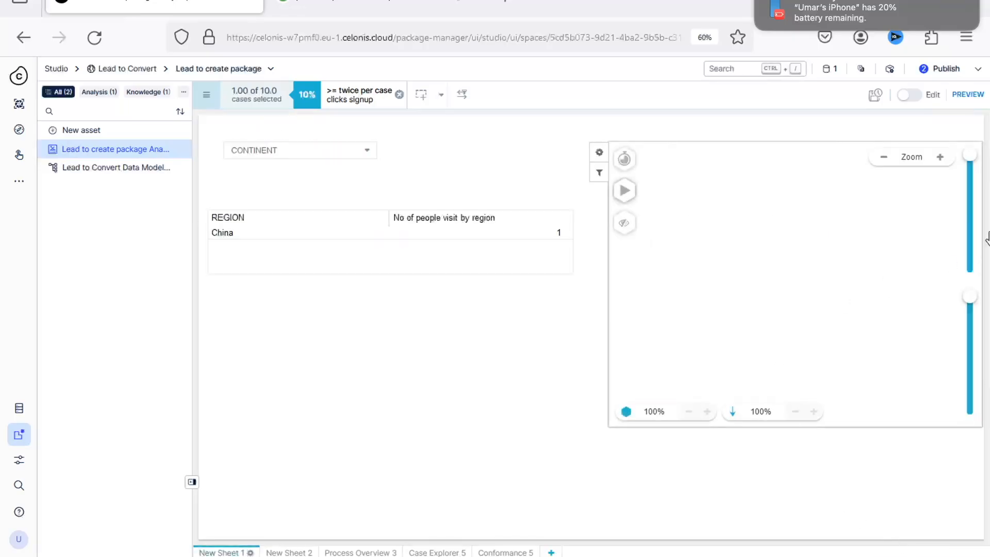
# Examine the repeated clicks signup in the enlarged process explorer and view the selected case's activity details in the Case Explorer sheet
pyautogui.click(945, 161)
pyautogui.click(946, 165)
pyautogui.scroll(-2, 855, 236)
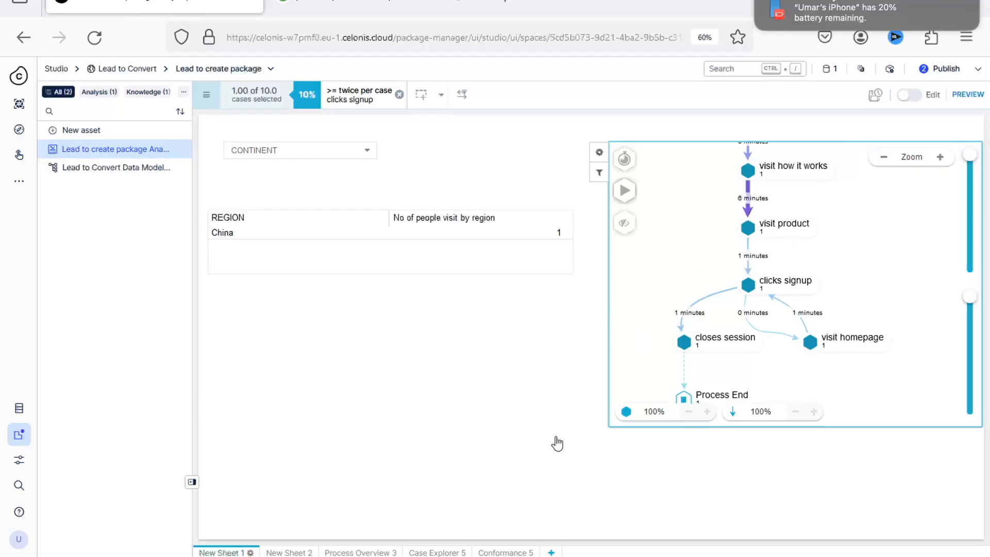
pyautogui.click(459, 552)
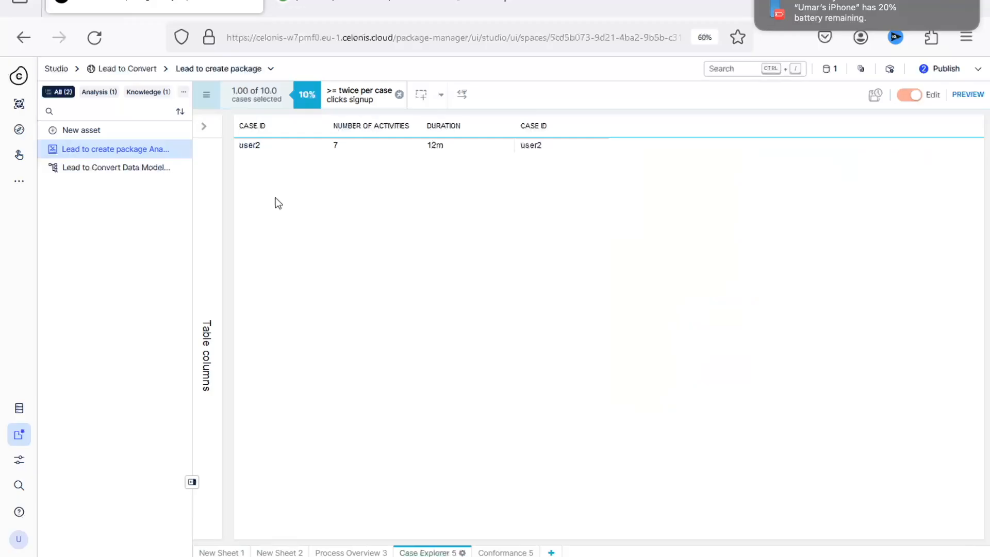
pyautogui.click(265, 148)
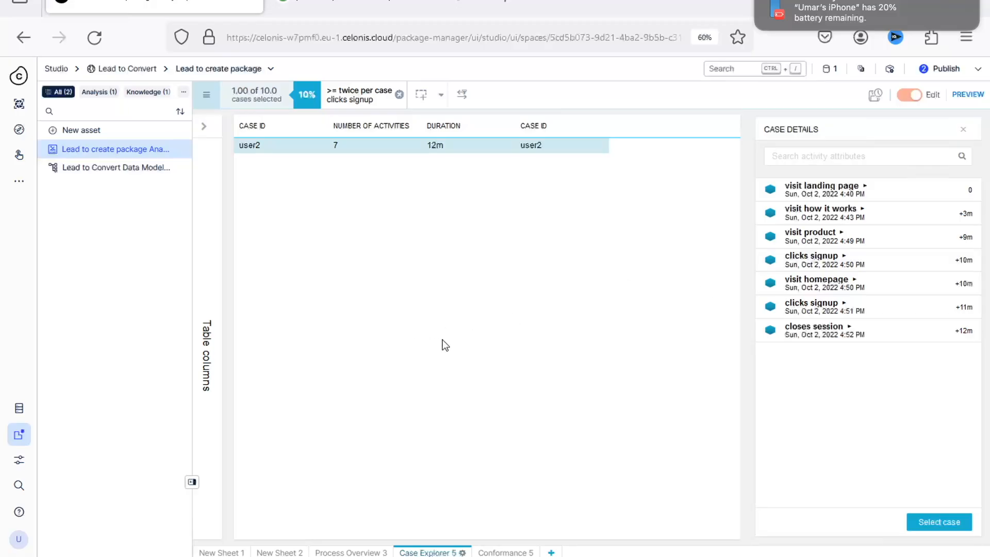
# Remove the rework selection, return to New Sheet 1 and start a new crop selection
pyautogui.click(399, 94)
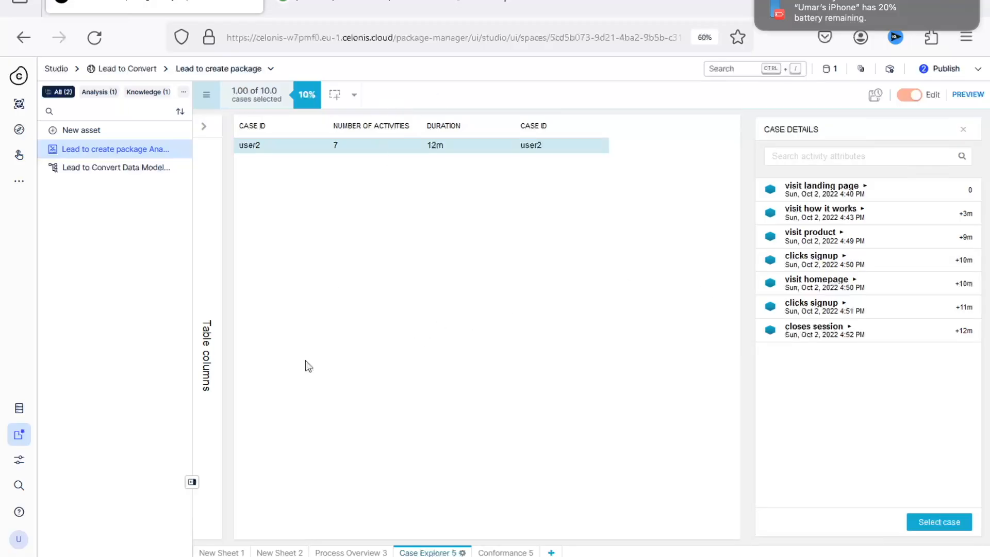
pyautogui.click(222, 551)
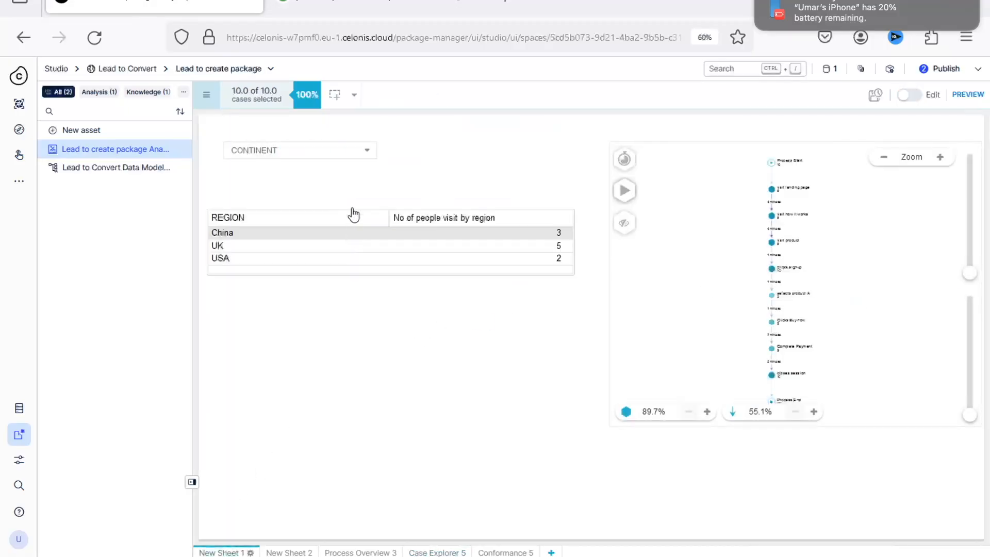
pyautogui.click(336, 94)
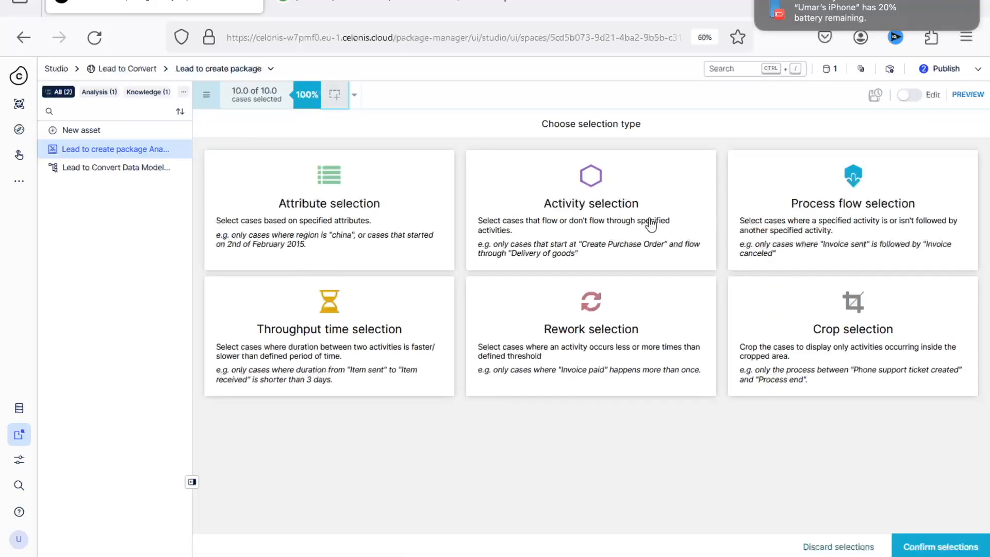
pyautogui.click(824, 309)
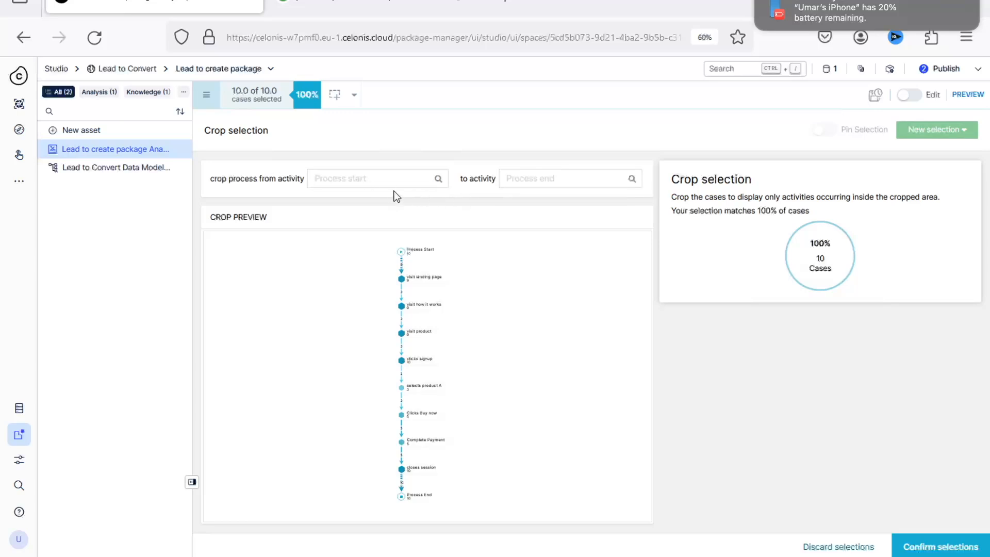
# Crop the process from the first occurrence of selects product C to the last occurrence of Complete Payment and confirm the selection
pyautogui.click(386, 180)
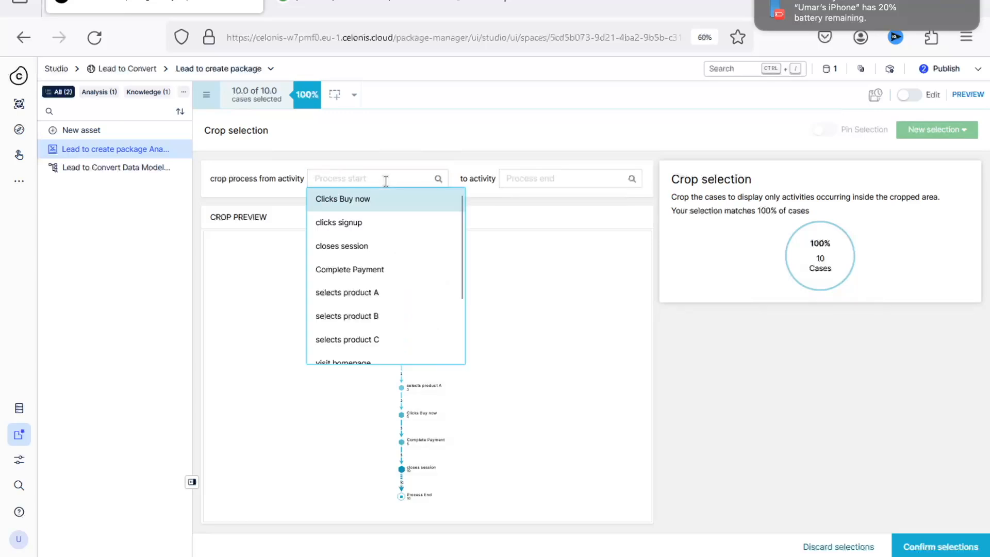
pyautogui.click(404, 339)
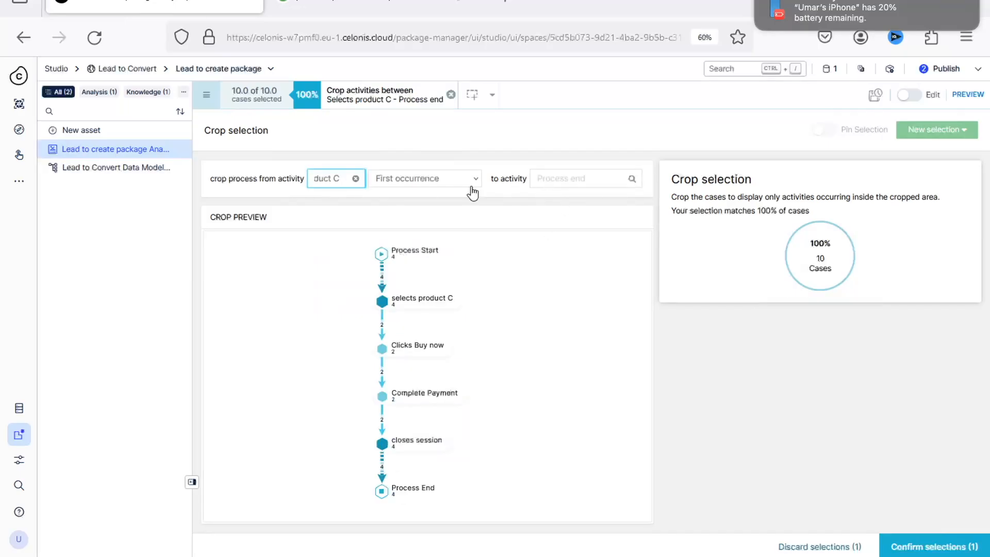
pyautogui.click(599, 180)
pyautogui.scroll(-2, 605, 304)
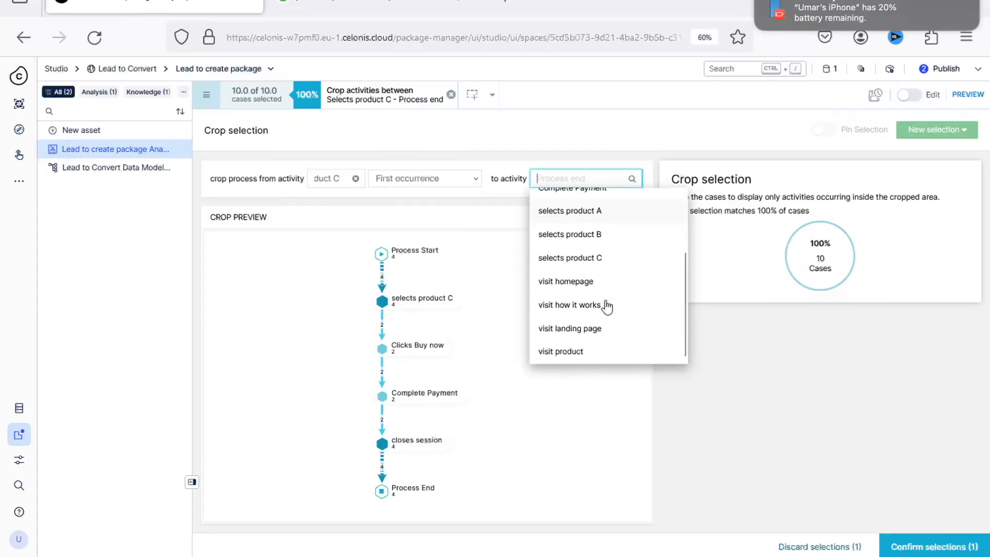
pyautogui.scroll(2, 609, 304)
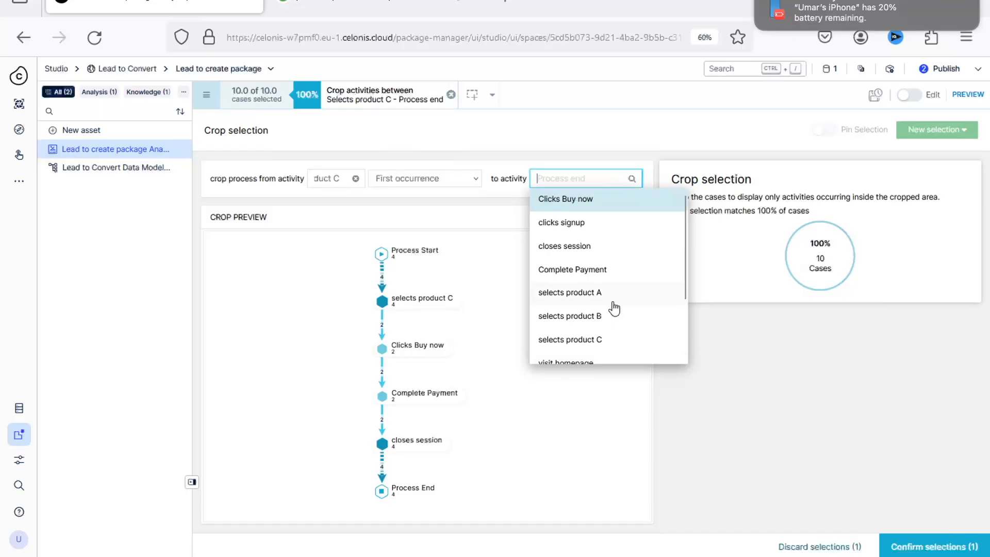
pyautogui.click(605, 274)
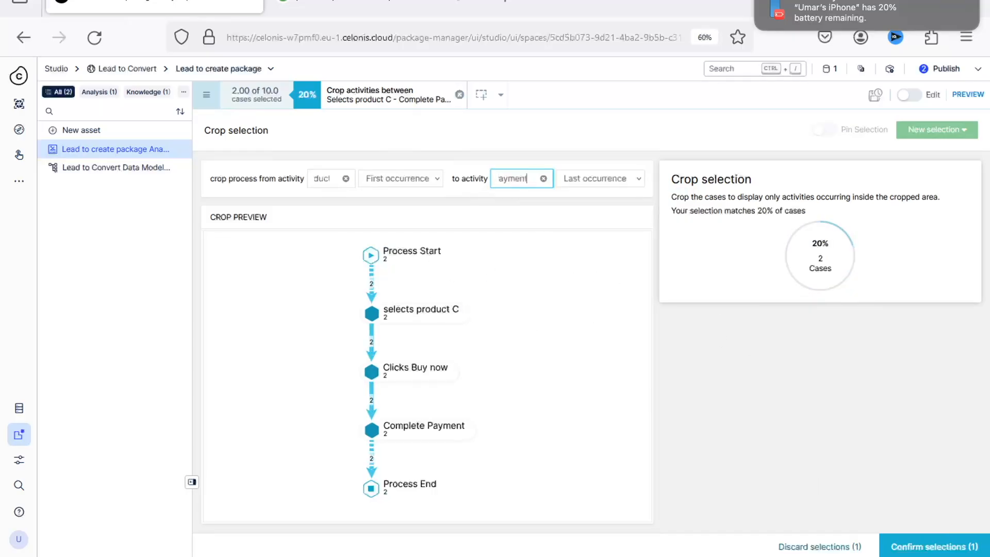
pyautogui.click(928, 545)
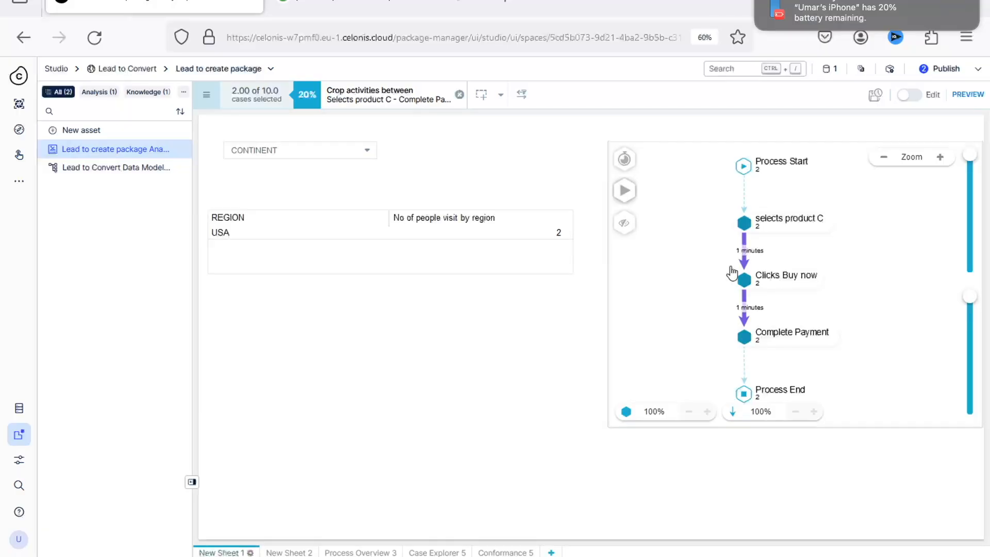